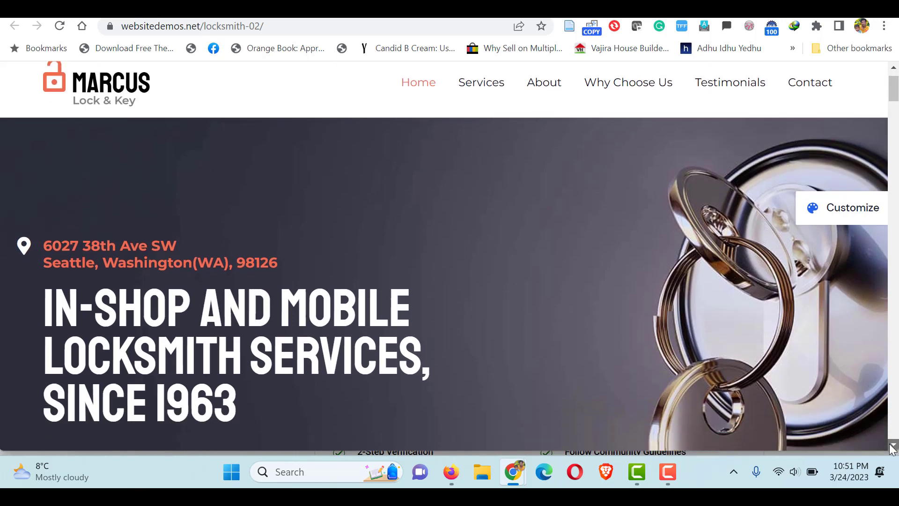
- Look through the locksmith demo page's sections, from the hero banner and services down to the contact form
{"action": "scroll", "coordinate": [892, 448], "scroll_direction": "down", "scroll_amount": 8}
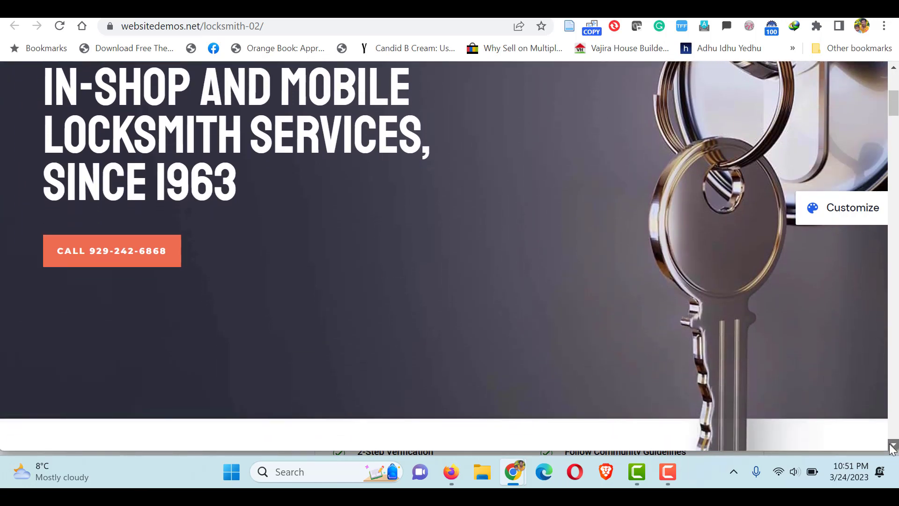
{"action": "scroll", "coordinate": [892, 449], "scroll_direction": "down", "scroll_amount": 5}
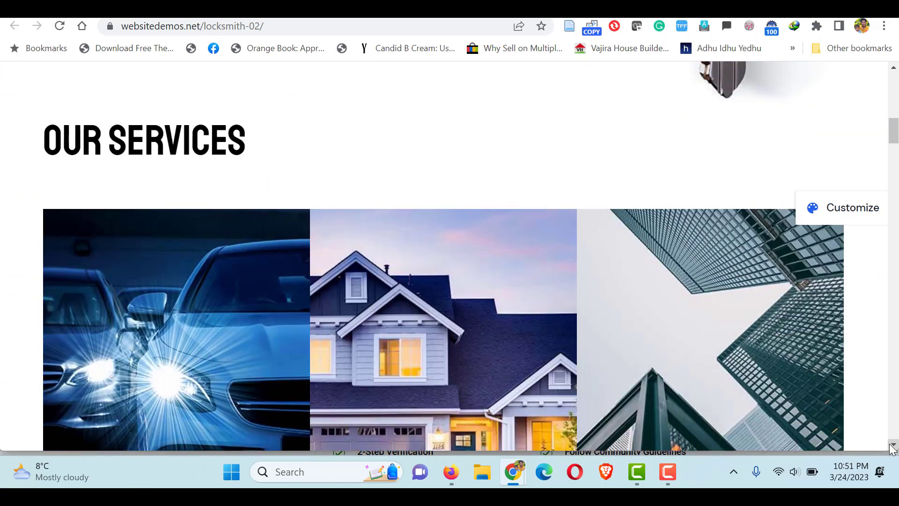
{"action": "scroll", "coordinate": [892, 449], "scroll_direction": "down", "scroll_amount": 9}
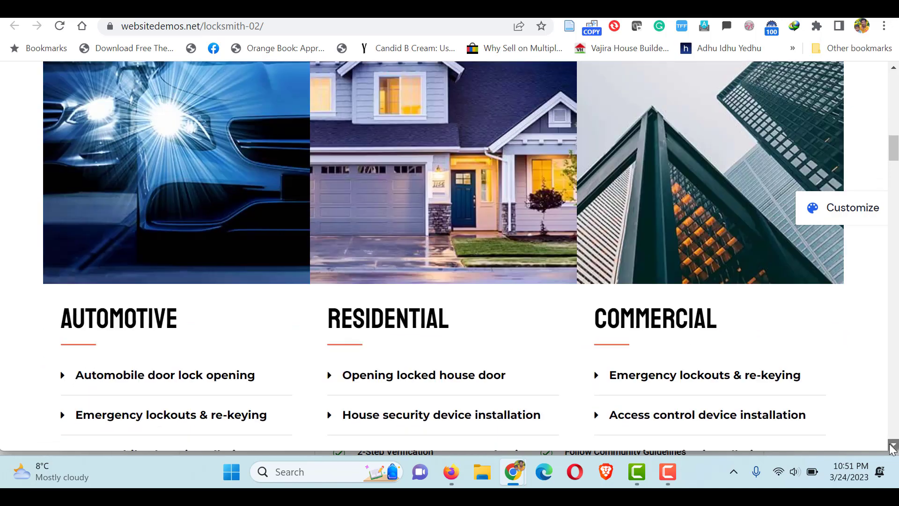
{"action": "scroll", "coordinate": [892, 449], "scroll_direction": "down", "scroll_amount": 10}
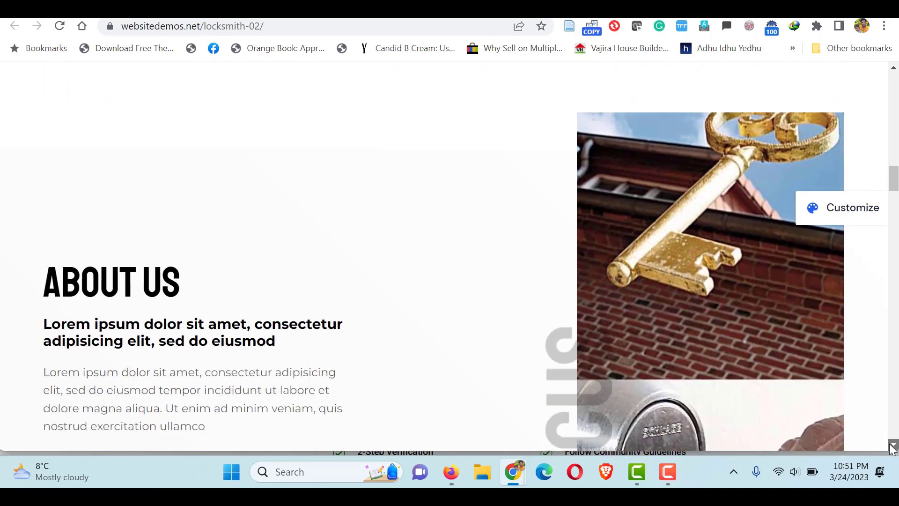
{"action": "scroll", "coordinate": [893, 448], "scroll_direction": "down", "scroll_amount": 12}
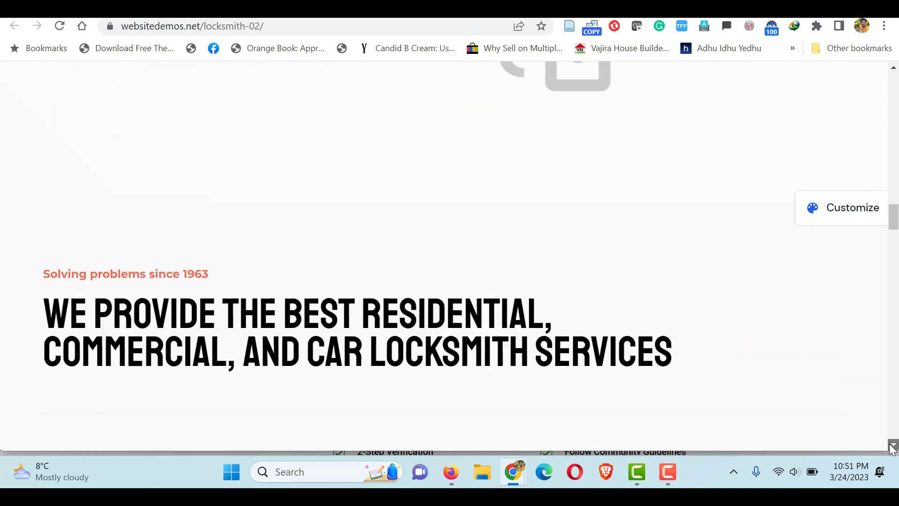
{"action": "scroll", "coordinate": [893, 448], "scroll_direction": "down", "scroll_amount": 20}
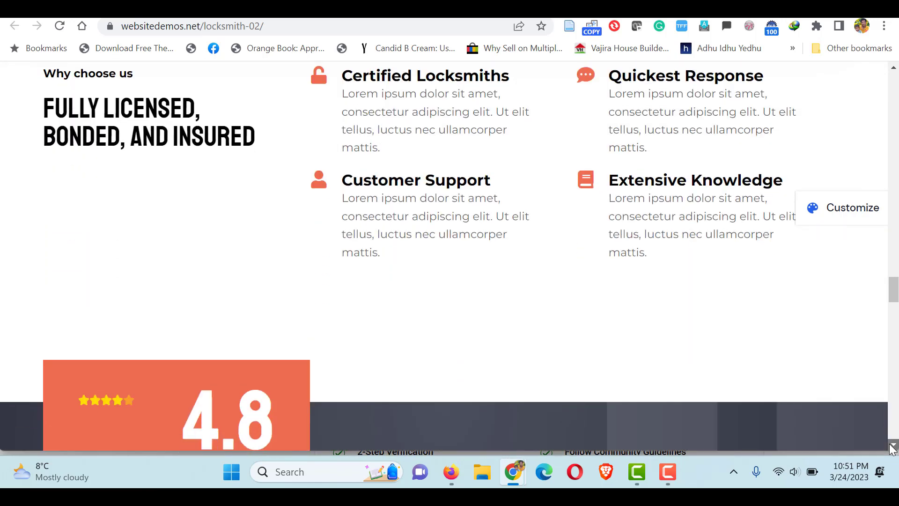
{"action": "scroll", "coordinate": [892, 448], "scroll_direction": "down", "scroll_amount": 5}
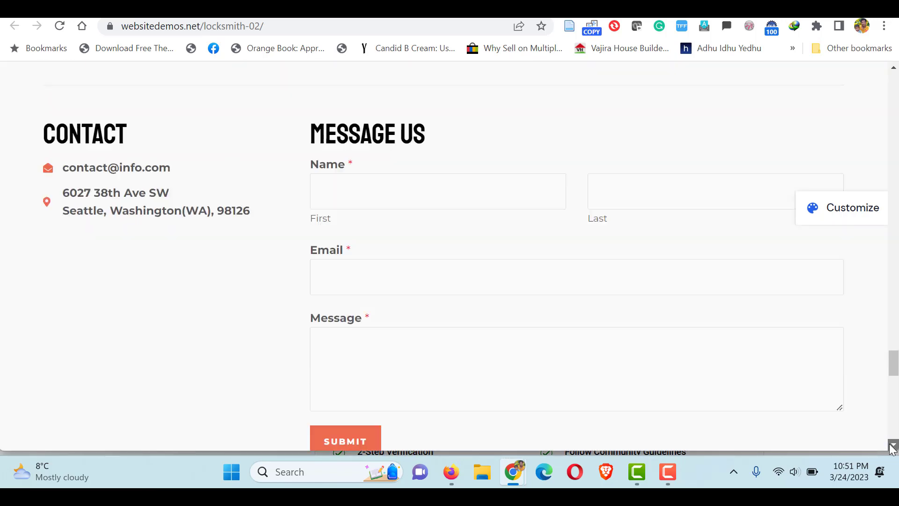
{"action": "key", "text": "Home"}
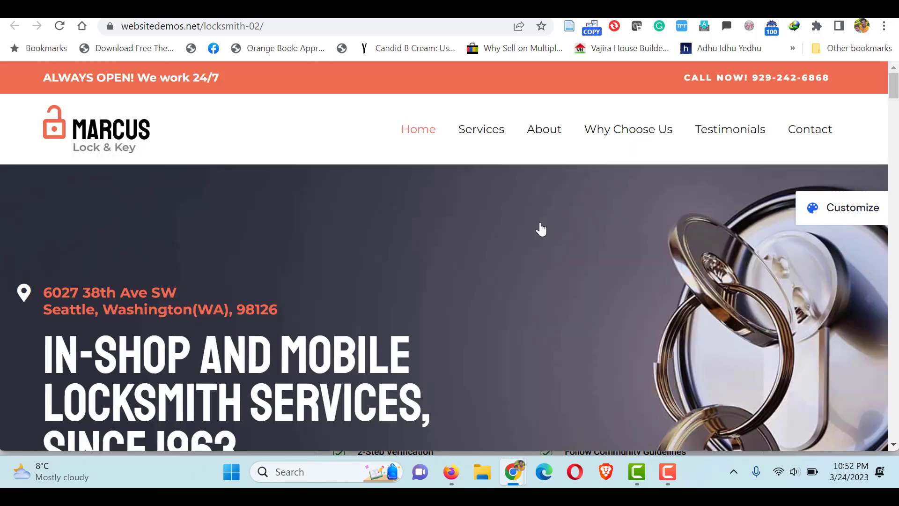
- Check that the demo page's navigation links lead to their sections, including Services, About and Why Choose Us
{"action": "left_click", "coordinate": [469, 131]}
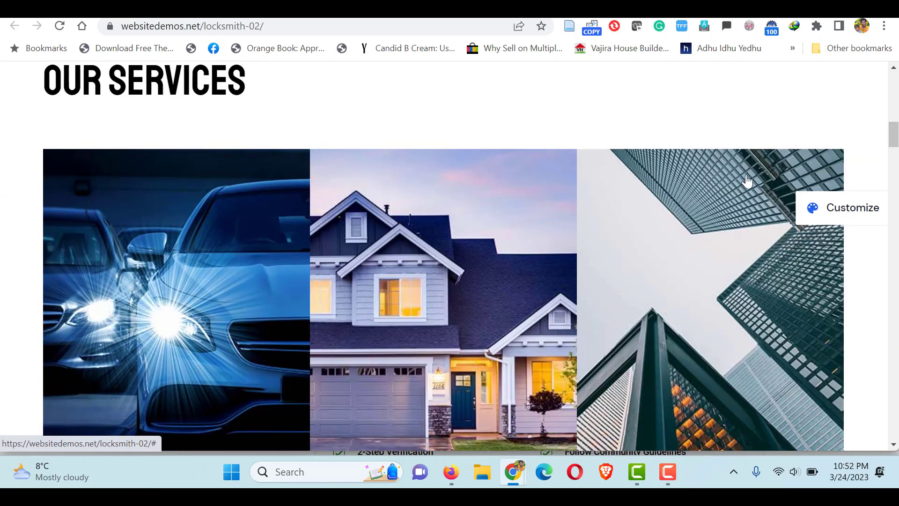
{"action": "key", "text": "Home"}
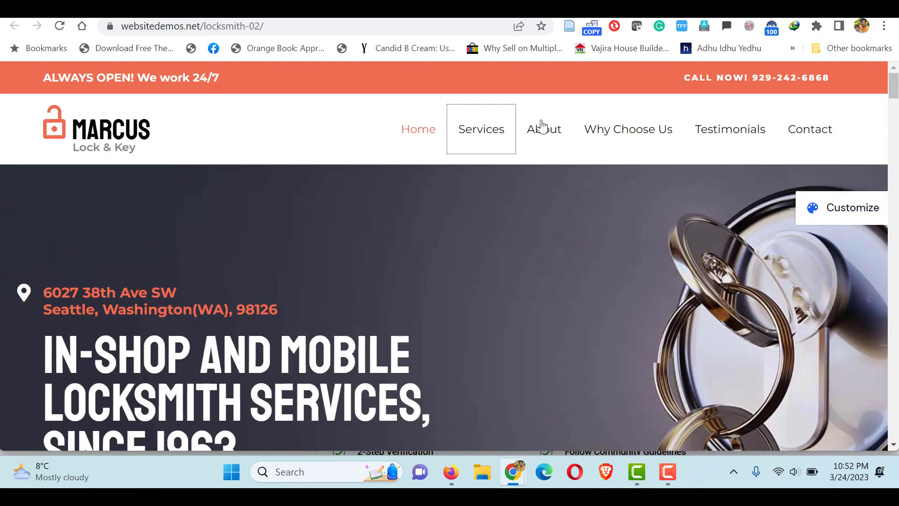
{"action": "left_click", "coordinate": [542, 129]}
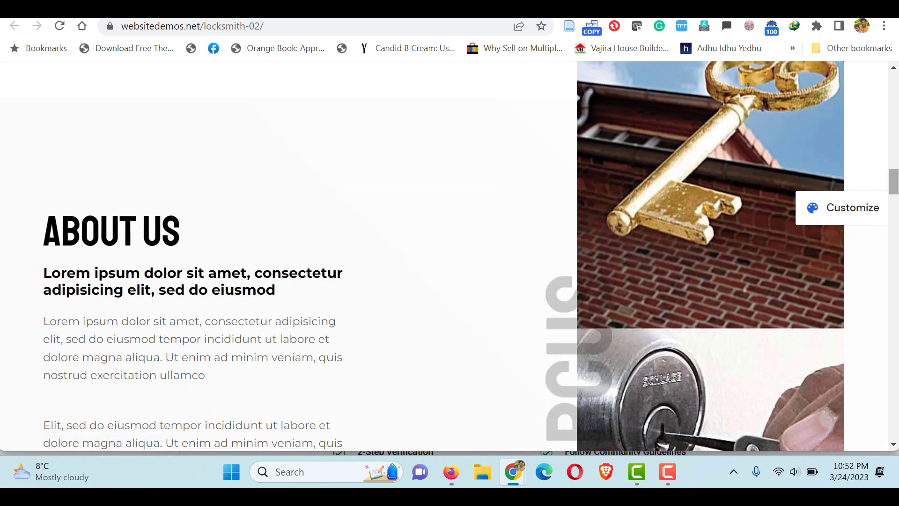
{"action": "left_click_drag", "start_coordinate": [895, 183], "coordinate": [895, 84]}
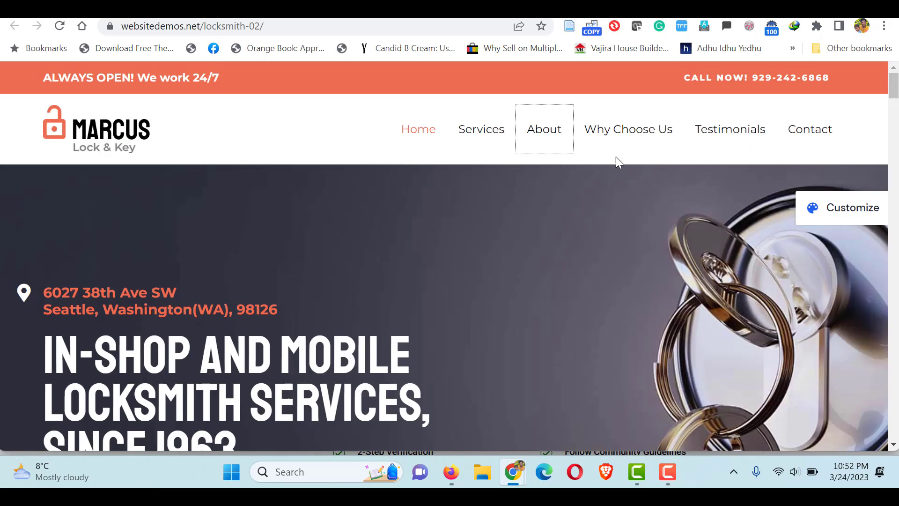
{"action": "left_click", "coordinate": [614, 140]}
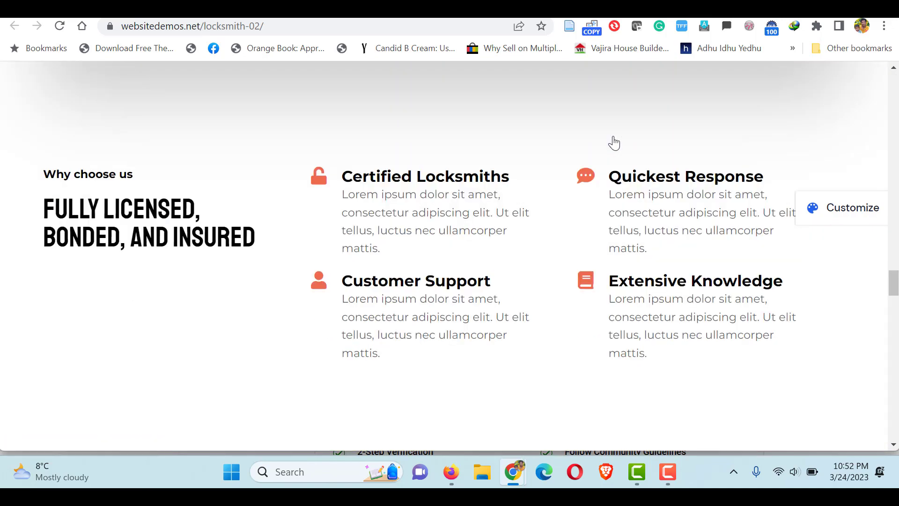
{"action": "scroll", "coordinate": [833, 187], "scroll_direction": "up", "scroll_amount": 10}
{"action": "left_click", "coordinate": [849, 131]}
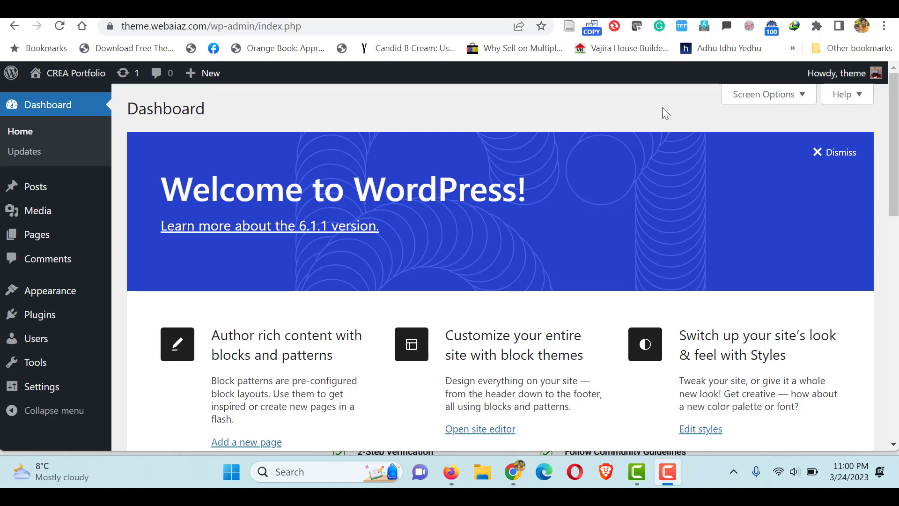
- Search the WordPress theme directory for "astra", then install and activate the Astra theme
{"action": "mouse_move", "coordinate": [68, 294]}
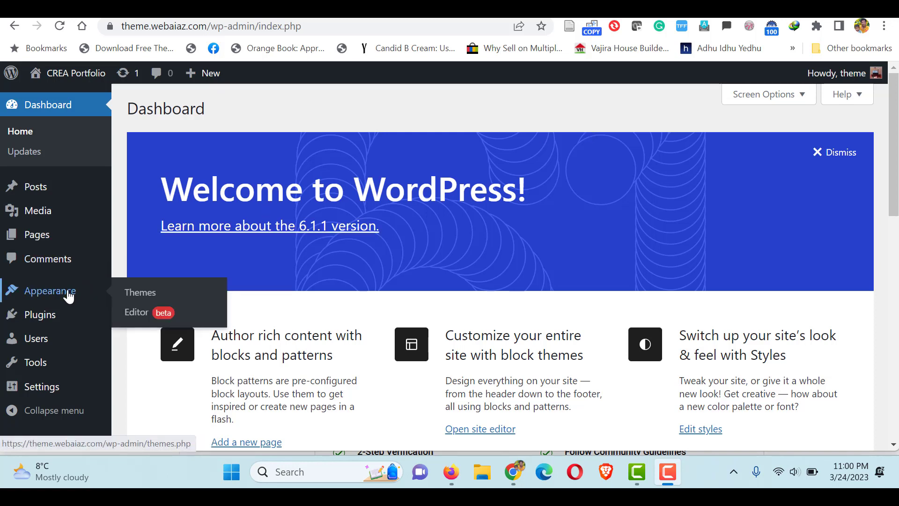
{"action": "left_click", "coordinate": [127, 293]}
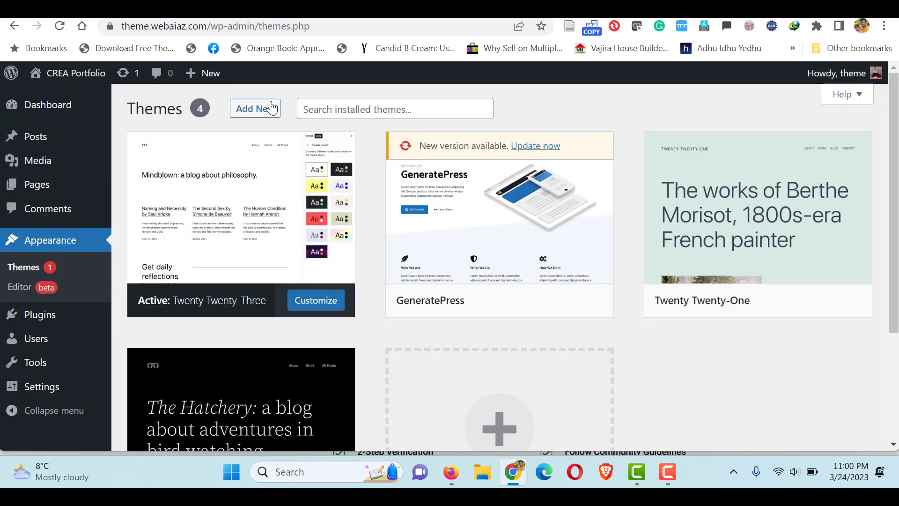
{"action": "left_click", "coordinate": [271, 109]}
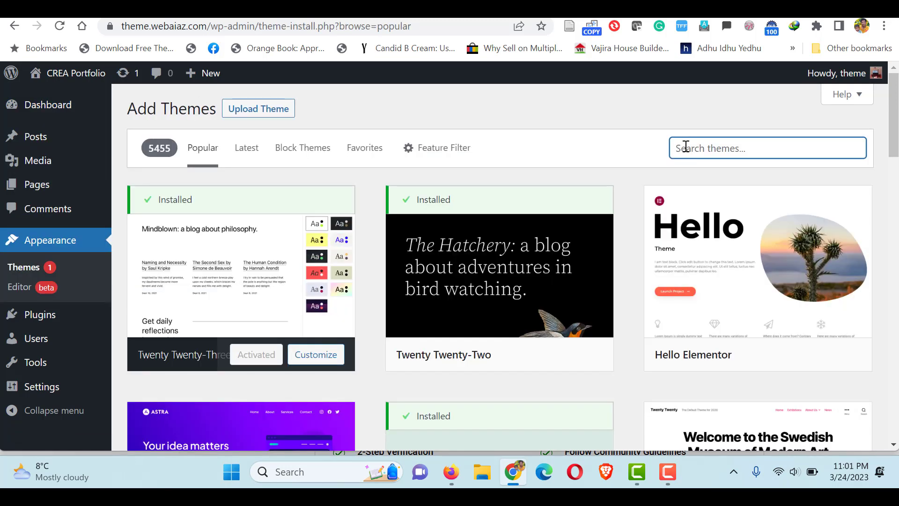
{"action": "type", "text": "astra"}
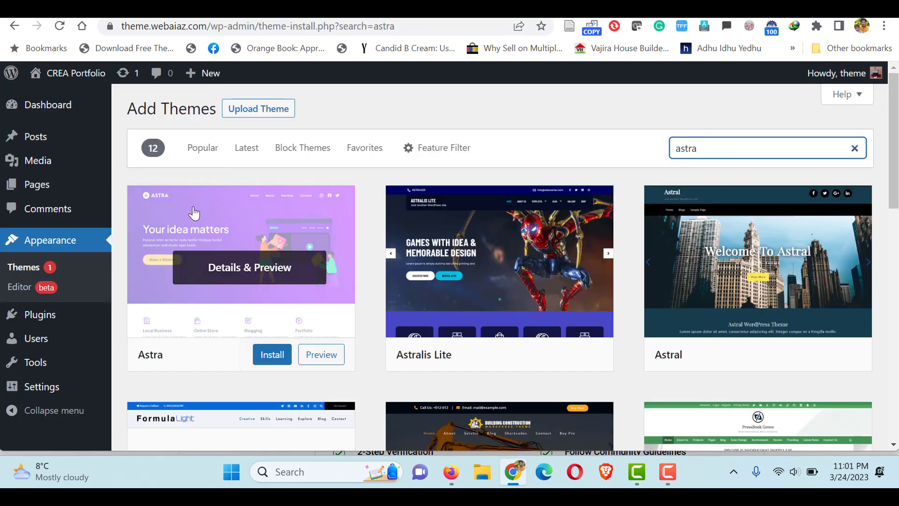
{"action": "left_click", "coordinate": [262, 359]}
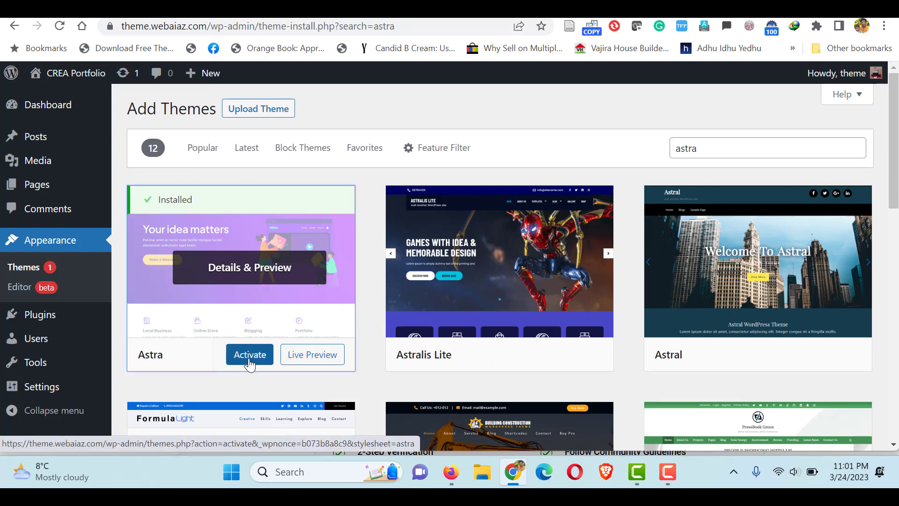
{"action": "left_click", "coordinate": [250, 358]}
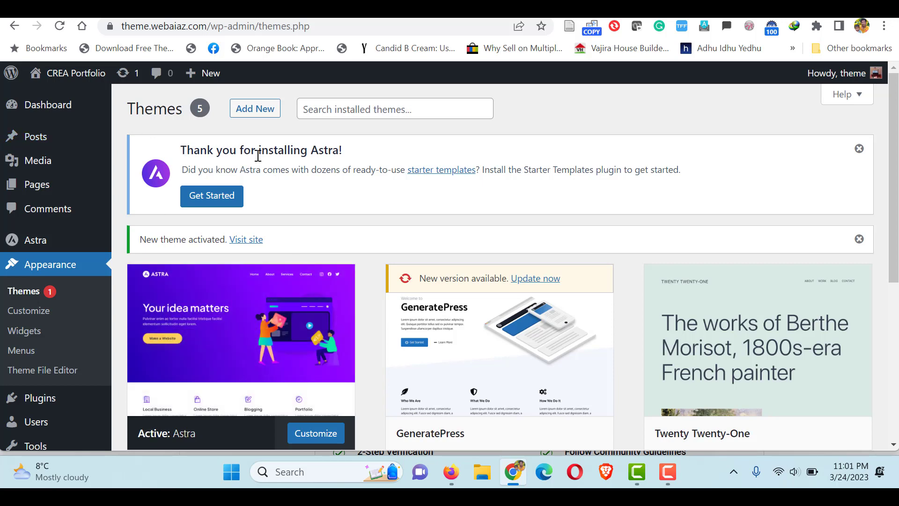
- Start the Starter Templates website setup from Astra's welcome notice and choose Elementor as the page builder
{"action": "left_click", "coordinate": [197, 201]}
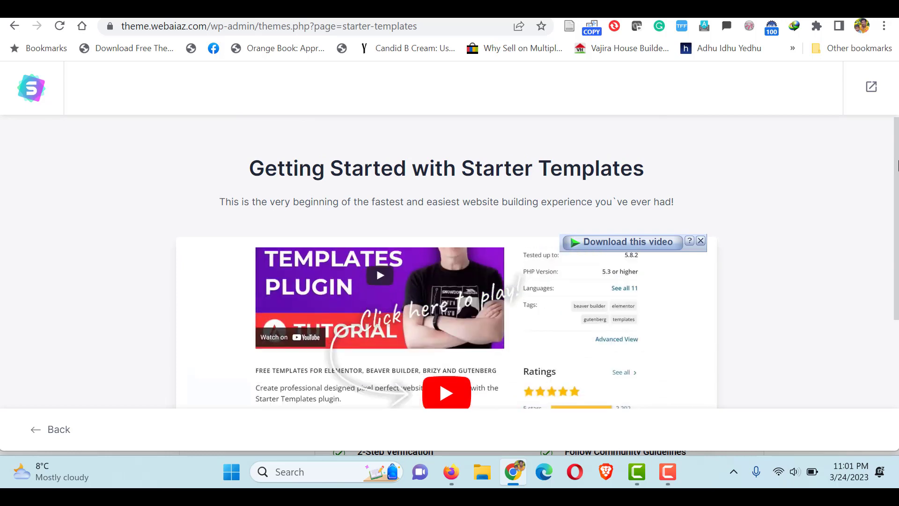
{"action": "left_click_drag", "start_coordinate": [898, 164], "coordinate": [898, 313]}
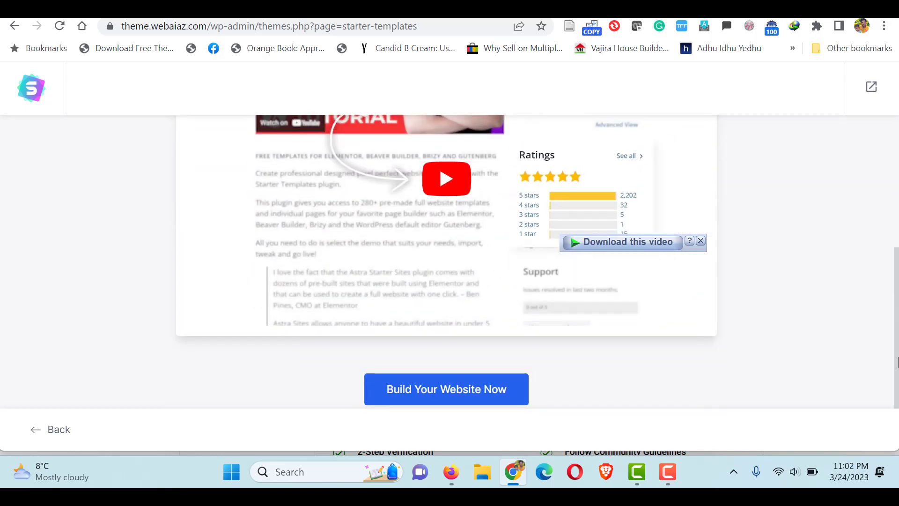
{"action": "left_click", "coordinate": [412, 391]}
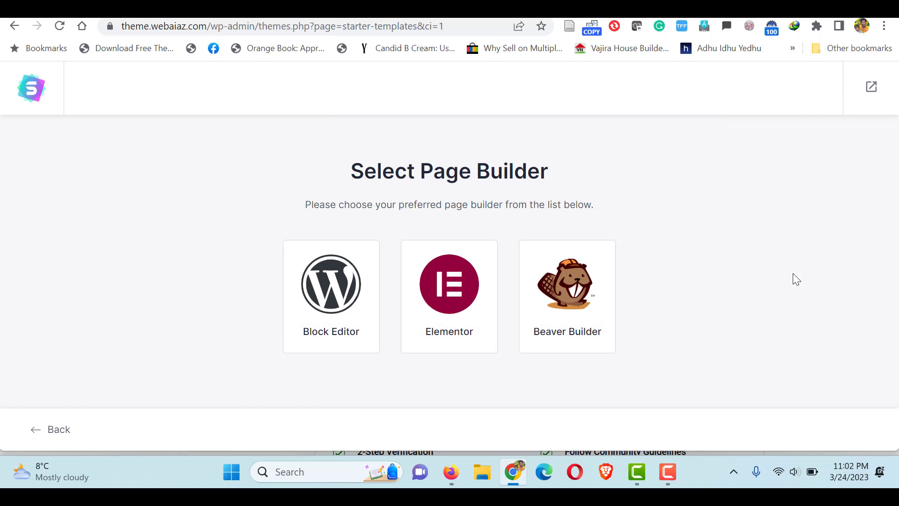
{"action": "left_click", "coordinate": [462, 276]}
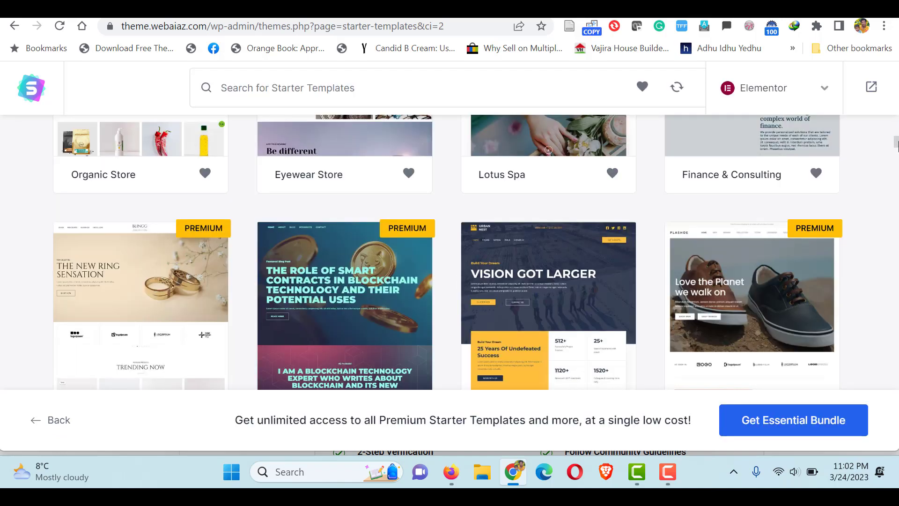
- Browse the Elementor starter templates and search them for "Locksmith"
{"action": "scroll", "coordinate": [896, 150], "scroll_direction": "down", "scroll_amount": 4}
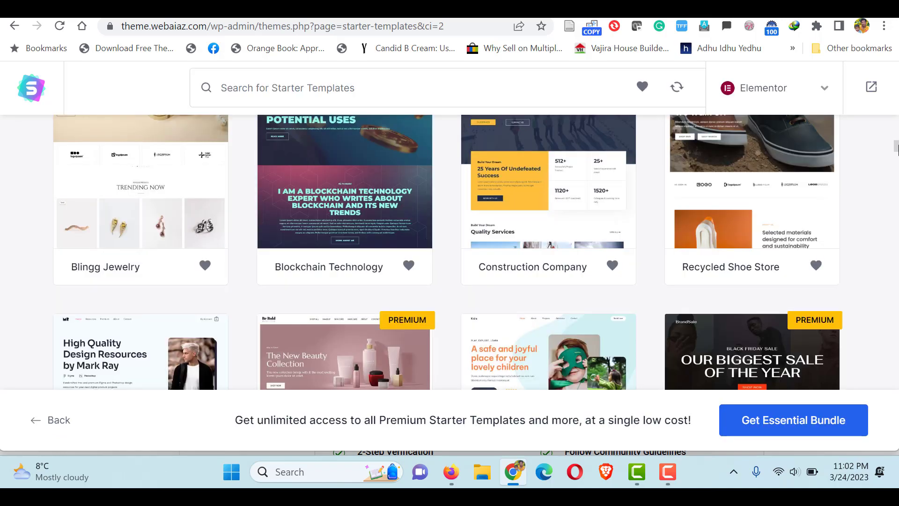
{"action": "scroll", "coordinate": [897, 151], "scroll_direction": "up", "scroll_amount": 10}
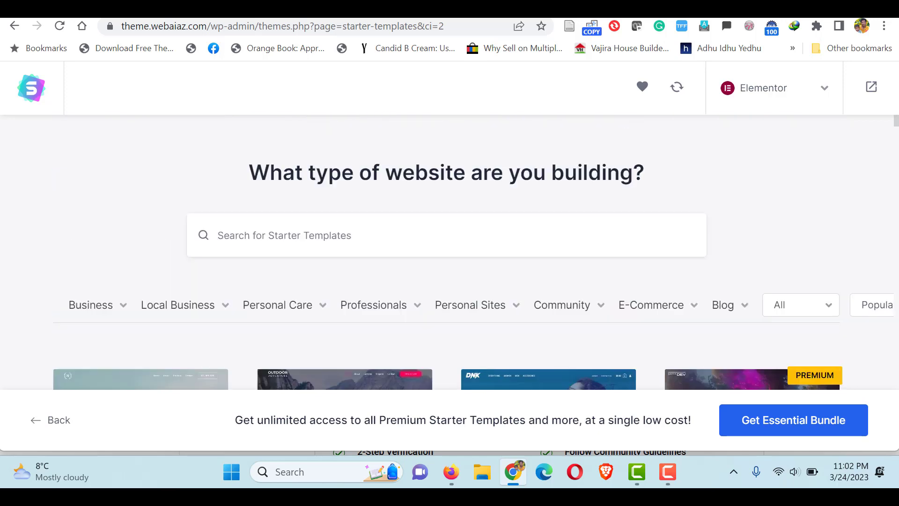
{"action": "scroll", "coordinate": [897, 123], "scroll_direction": "down", "scroll_amount": 2}
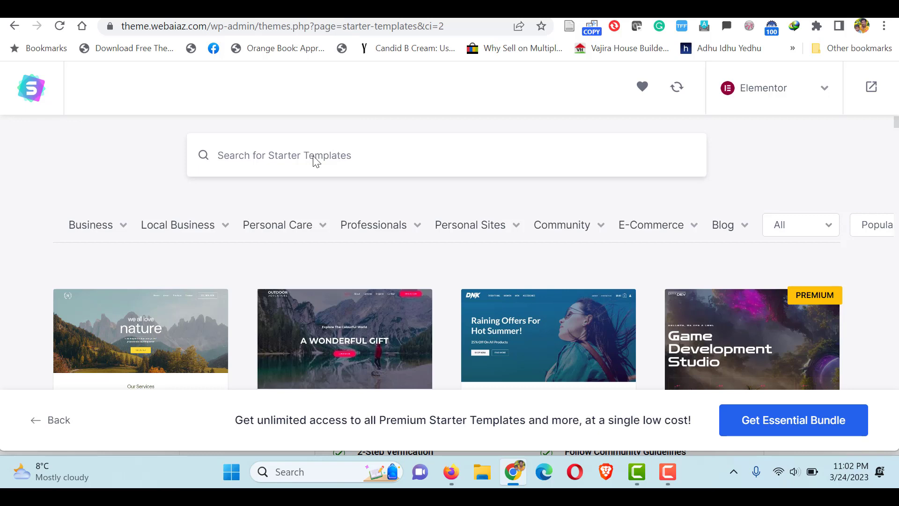
{"action": "type", "text": "Locksmith"}
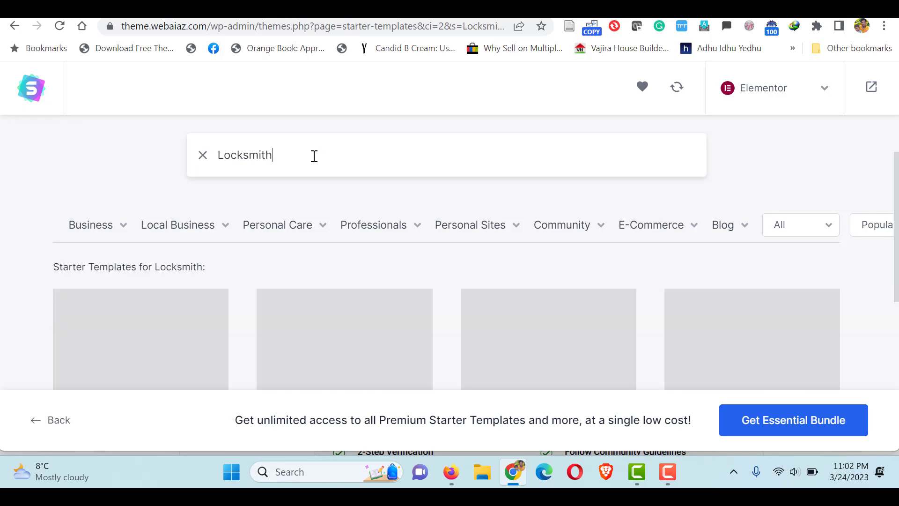
{"action": "scroll", "coordinate": [244, 248], "scroll_direction": "down", "scroll_amount": 3}
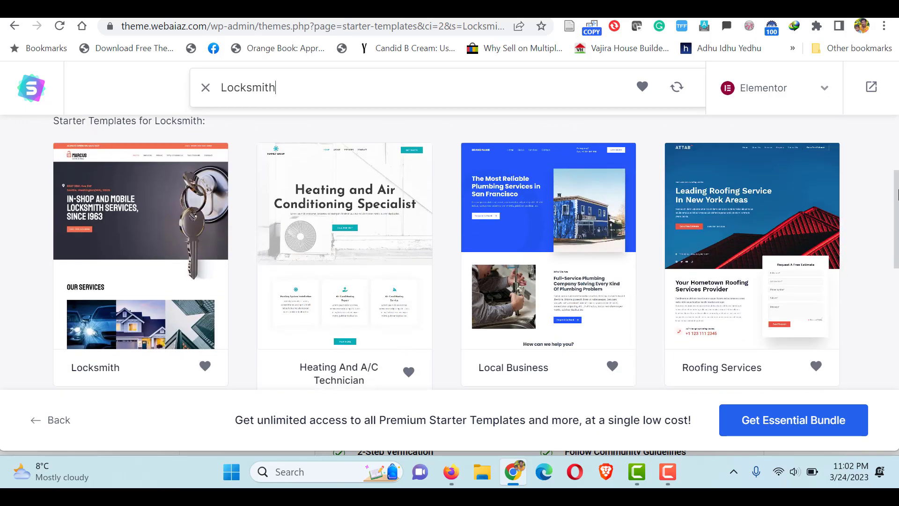
- Choose the Locksmith template and continue without uploading a logo
{"action": "left_click", "coordinate": [124, 228]}
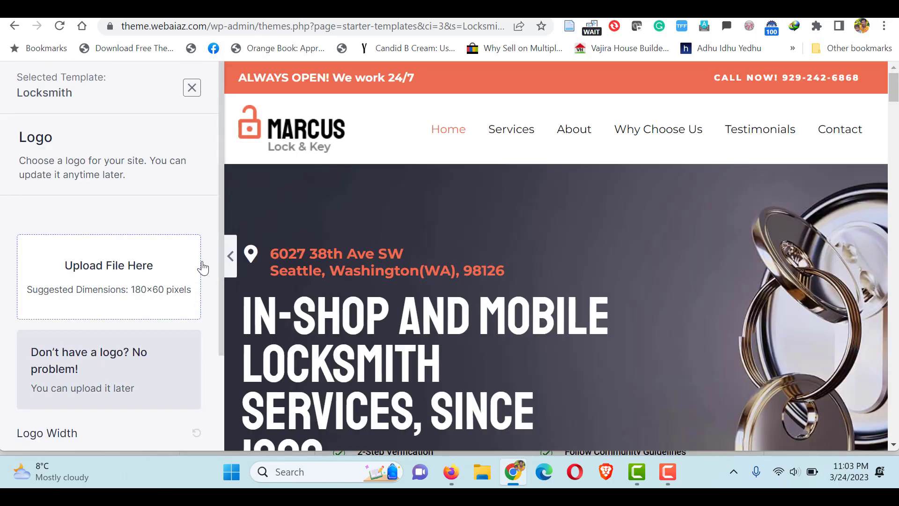
{"action": "left_click_drag", "start_coordinate": [221, 269], "coordinate": [229, 366]}
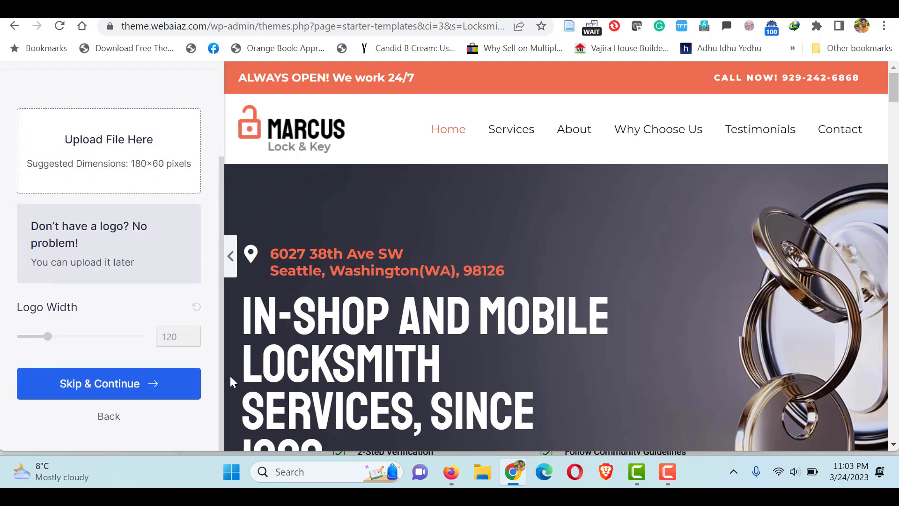
{"action": "left_click", "coordinate": [72, 388]}
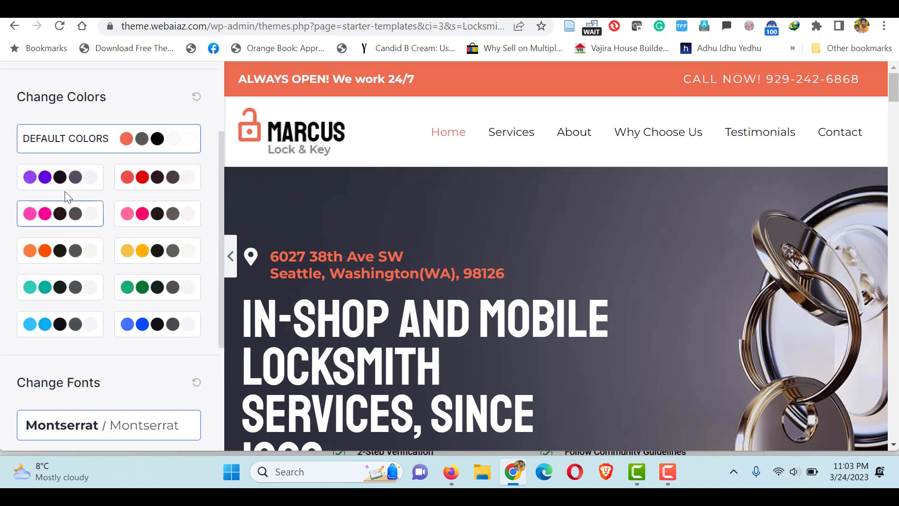
- Preview several colour palettes on the template, including yellow and light blue, and return to the default colours
{"action": "left_click", "coordinate": [140, 214]}
{"action": "left_click", "coordinate": [158, 251]}
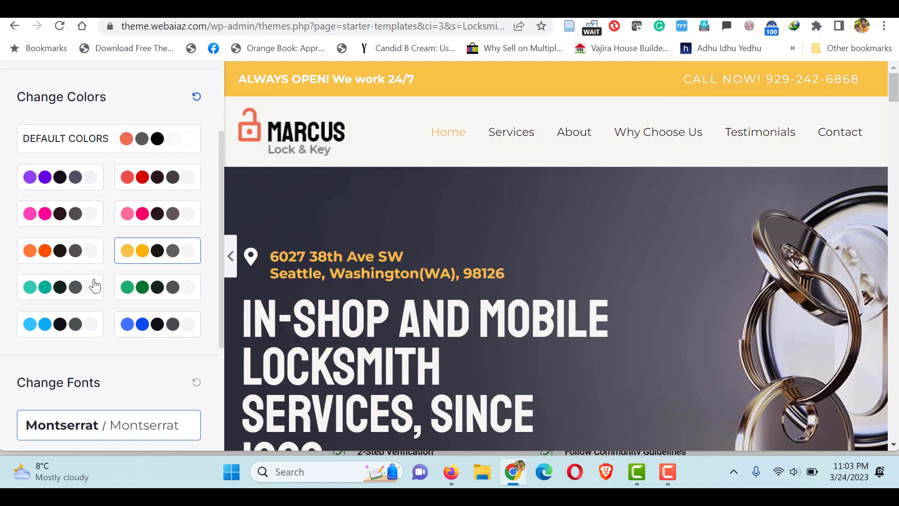
{"action": "left_click", "coordinate": [70, 300]}
{"action": "left_click", "coordinate": [66, 322]}
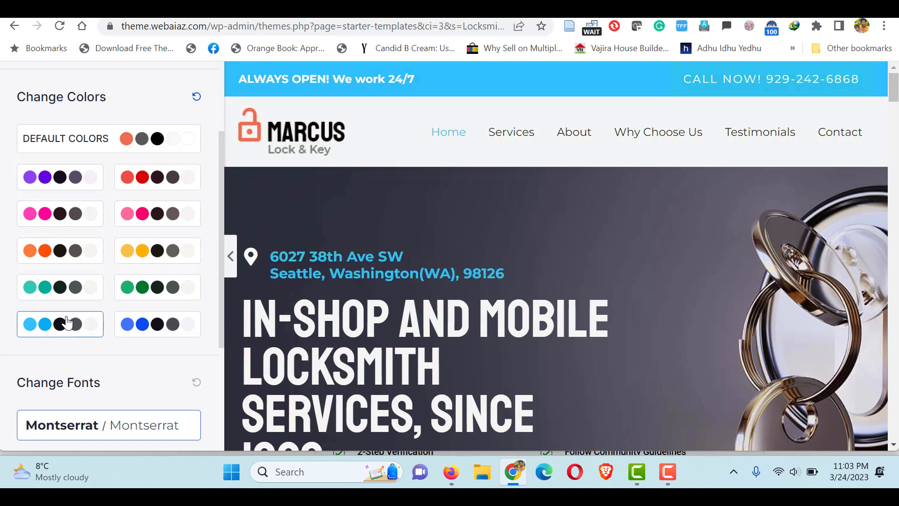
{"action": "left_click", "coordinate": [104, 144]}
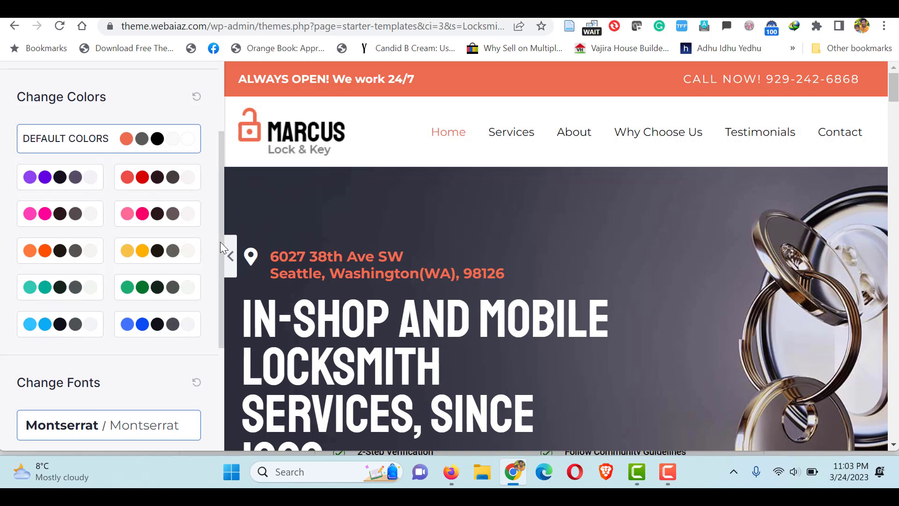
- Keep the default Montserrat fonts and build the website with all import options enabled, leaving the personal details empty
{"action": "left_click_drag", "start_coordinate": [222, 247], "coordinate": [225, 363]}
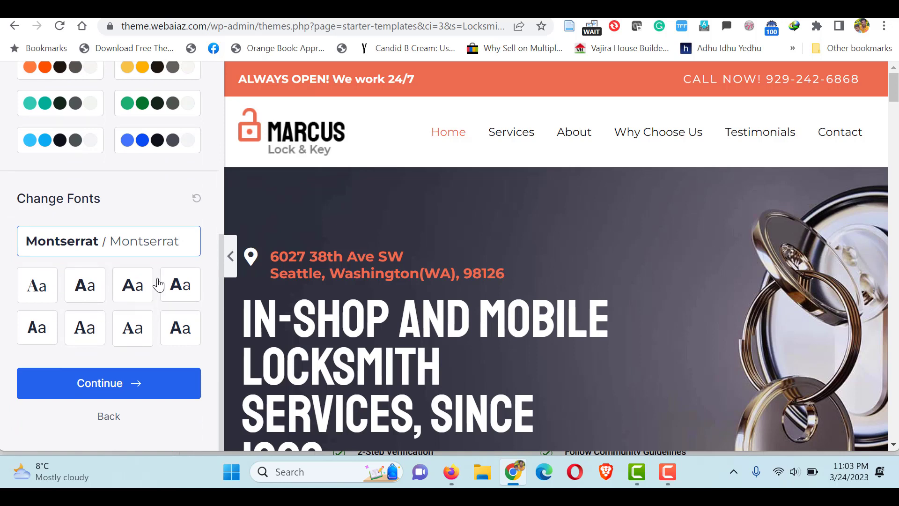
{"action": "left_click", "coordinate": [97, 385]}
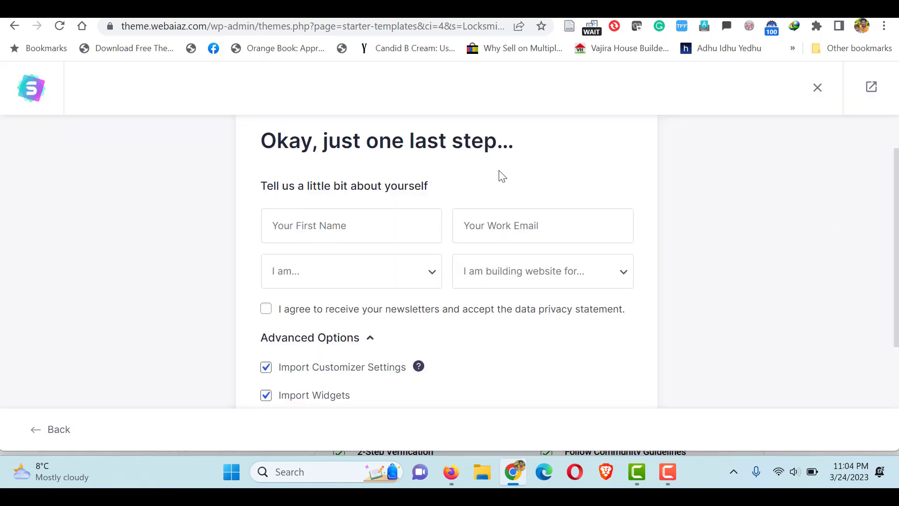
{"action": "scroll", "coordinate": [897, 317], "scroll_direction": "down", "scroll_amount": 4}
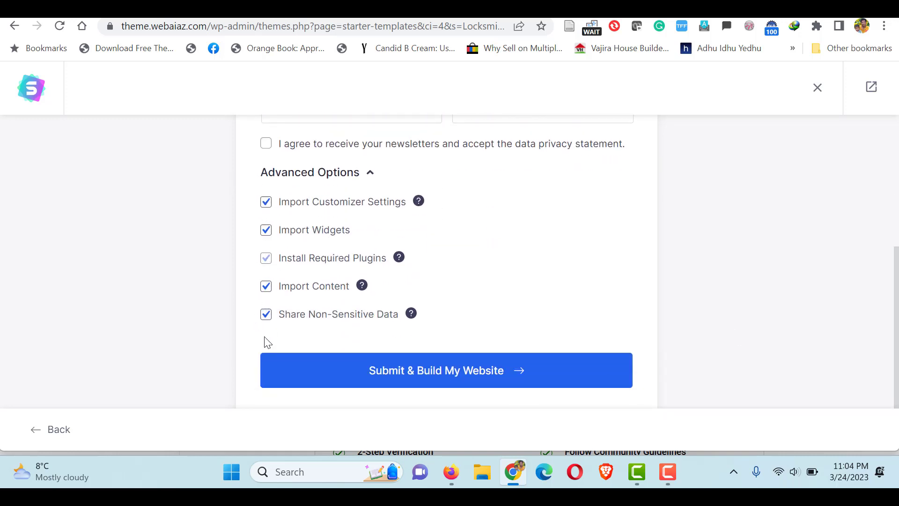
{"action": "left_click", "coordinate": [310, 372]}
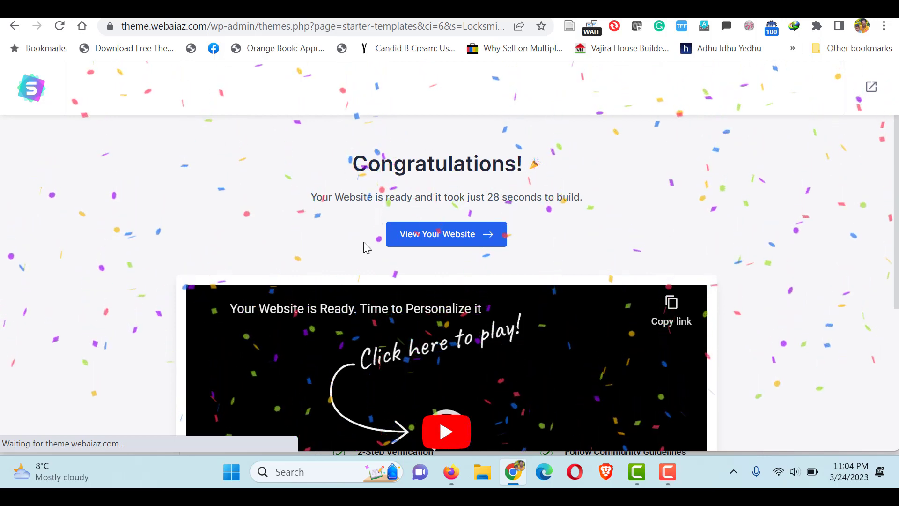
- View the built website and look through its sections from the header menu down to Why Choose Us
{"action": "left_click", "coordinate": [429, 238]}
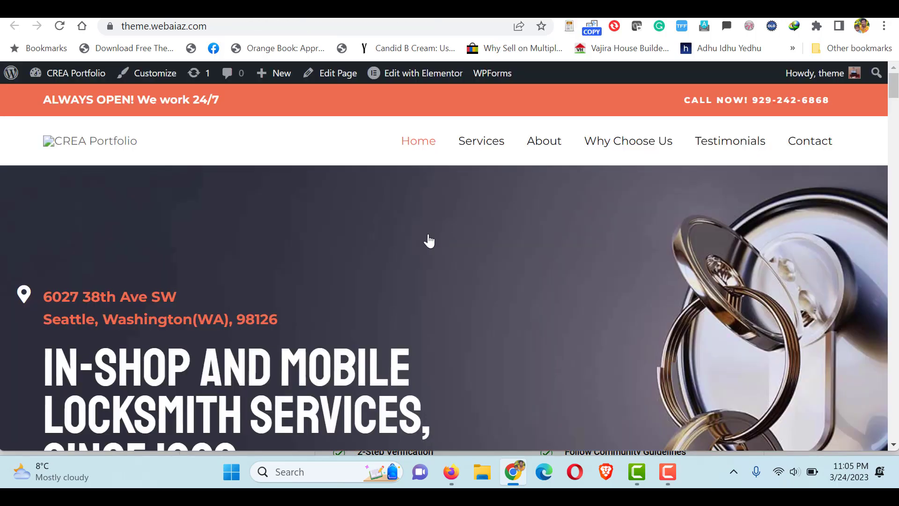
{"action": "mouse_move", "coordinate": [893, 86]}
{"action": "left_mouse_down"}
{"action": "mouse_move", "coordinate": [896, 140]}
{"action": "mouse_move", "coordinate": [893, 86]}
{"action": "left_mouse_up"}
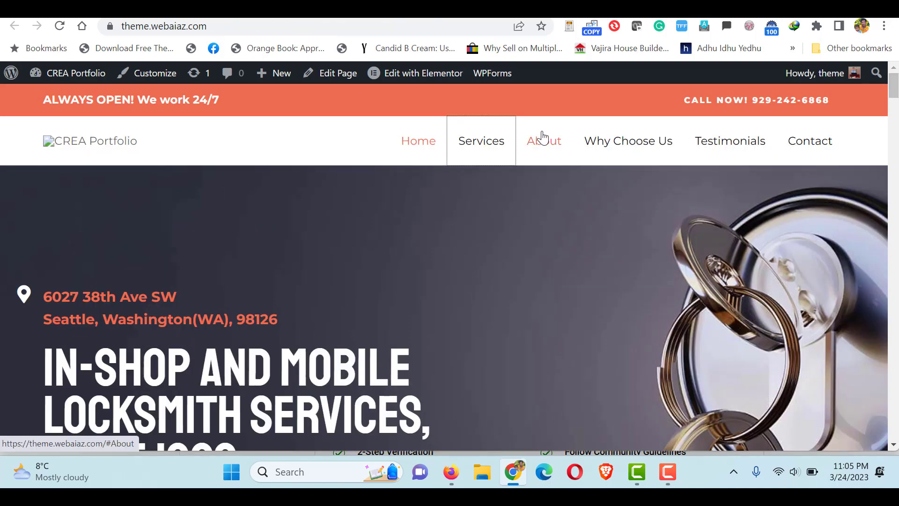
{"action": "left_click", "coordinate": [545, 146]}
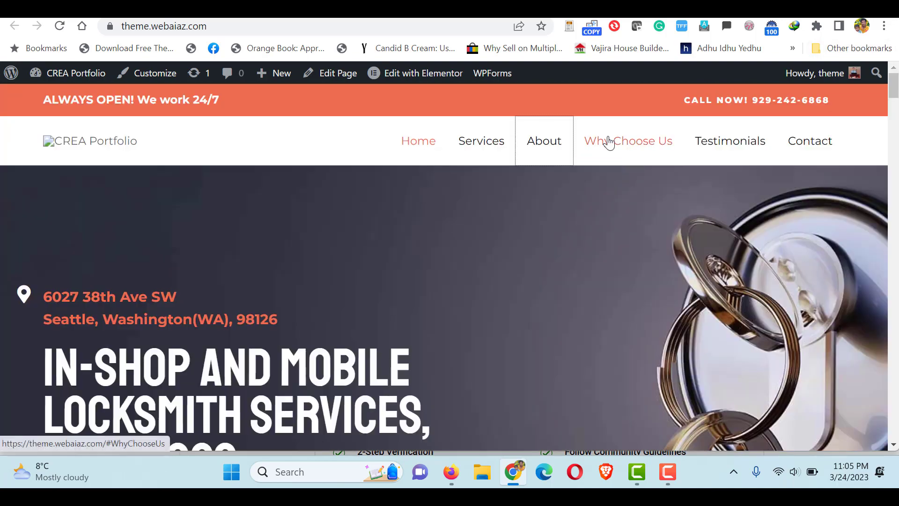
{"action": "left_click", "coordinate": [608, 141]}
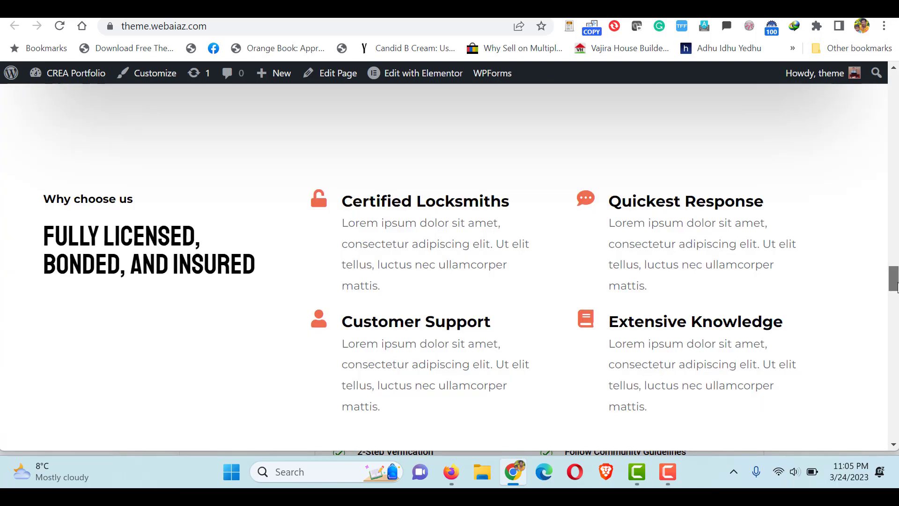
{"action": "left_click_drag", "start_coordinate": [894, 280], "coordinate": [894, 85]}
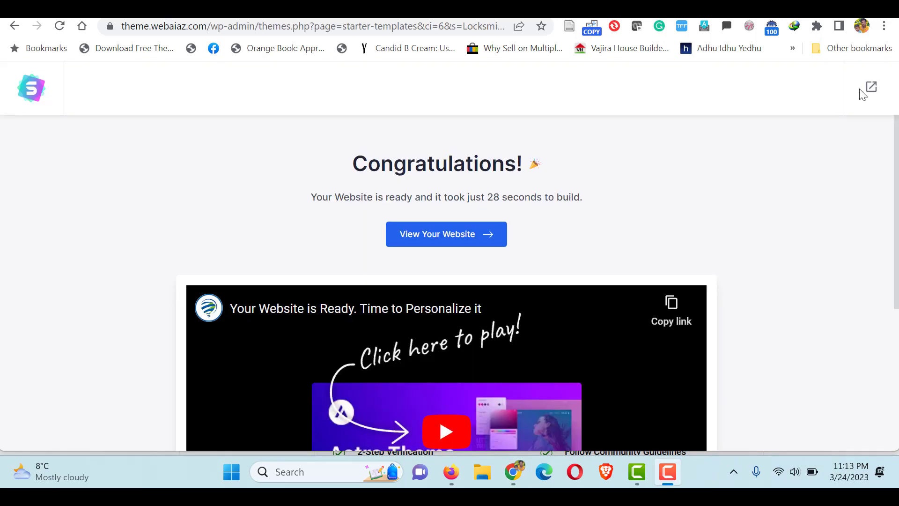
- Exit the template setup to review the installed plugins in the WordPress admin, and close the website's browser tab
{"action": "left_click", "coordinate": [870, 92]}
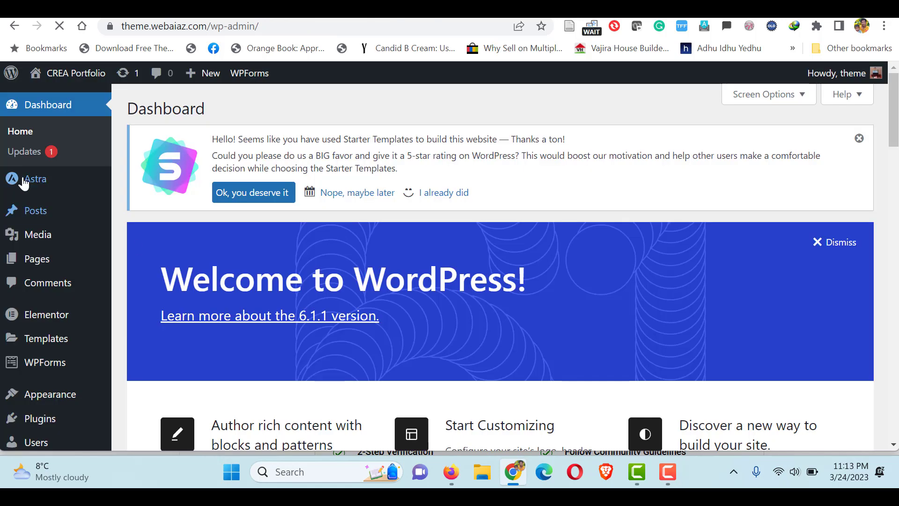
{"action": "mouse_move", "coordinate": [111, 194]}
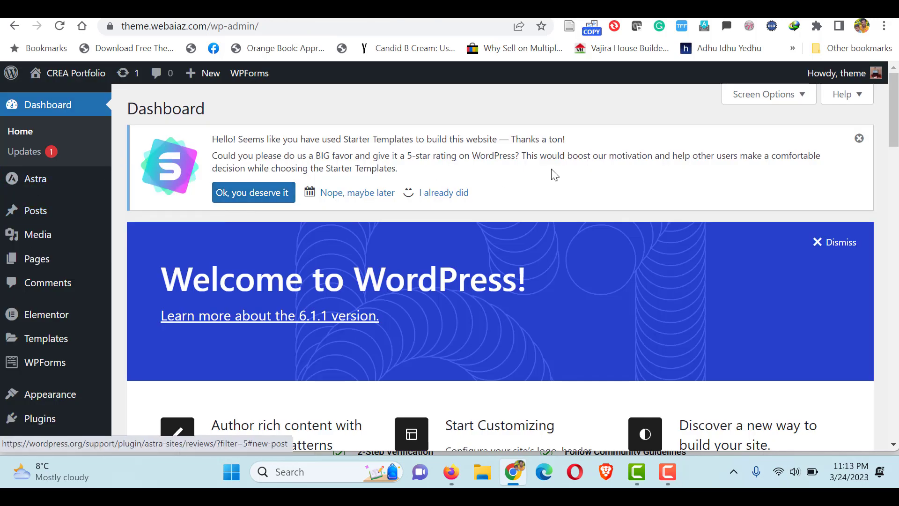
{"action": "scroll", "coordinate": [237, 220], "scroll_direction": "down", "scroll_amount": 2}
{"action": "mouse_move", "coordinate": [36, 135]}
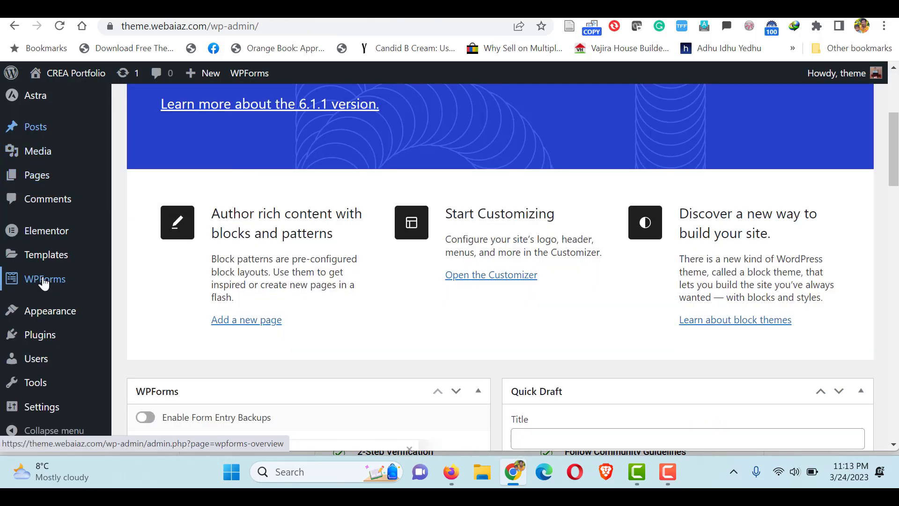
{"action": "left_click", "coordinate": [40, 334]}
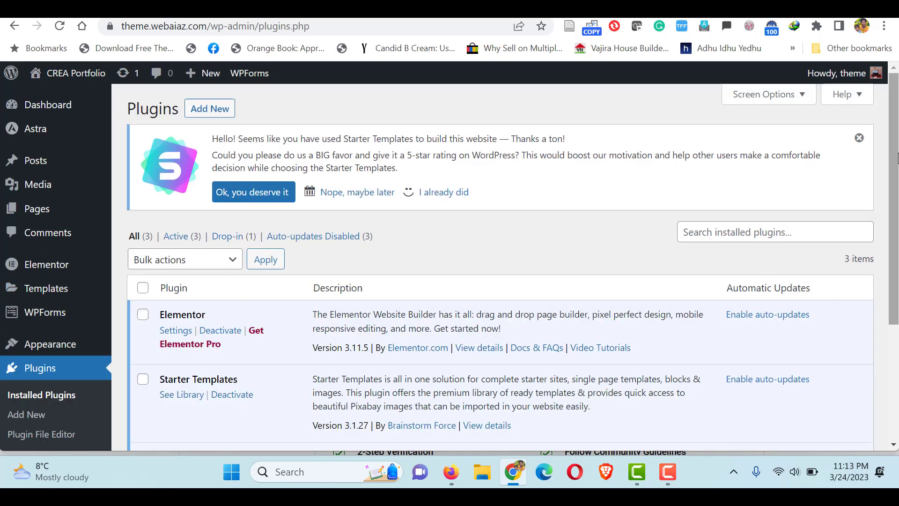
{"action": "scroll", "coordinate": [190, 236], "scroll_direction": "down", "scroll_amount": 3}
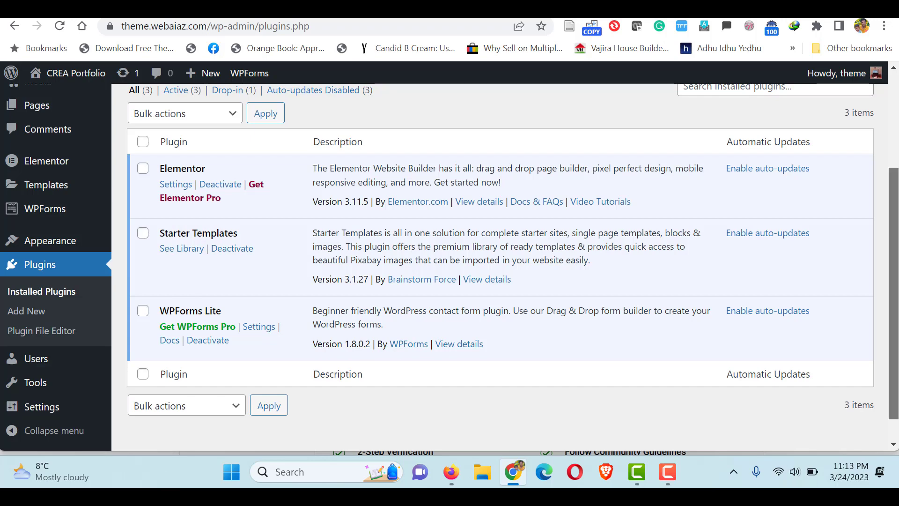
{"action": "scroll", "coordinate": [500, 253], "scroll_direction": "up", "scroll_amount": 3}
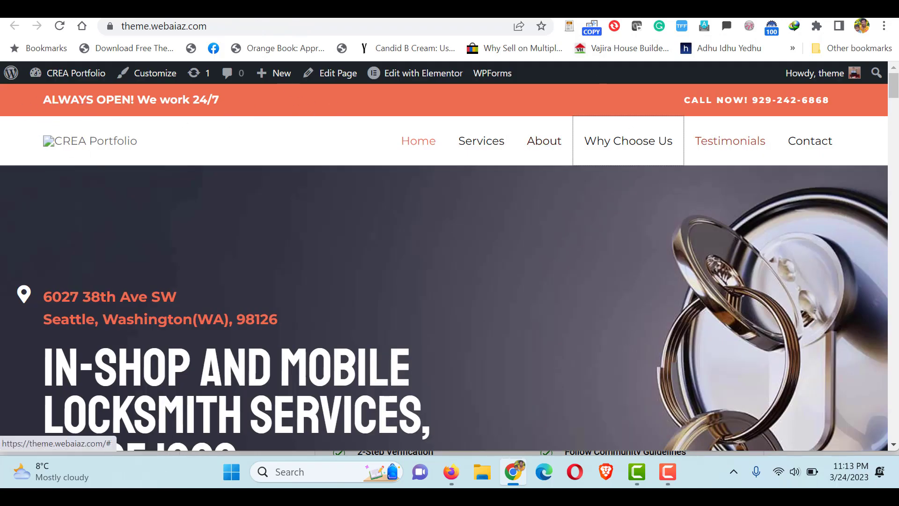
{"action": "key", "text": "ctrl+w"}
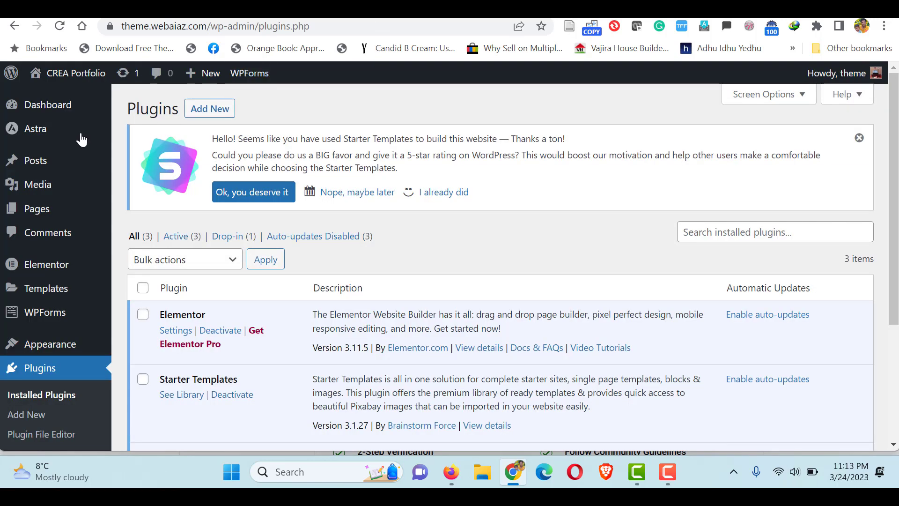
- From Astra's Site Identity settings, set the orange padlock image from the media library as the site icon
{"action": "mouse_move", "coordinate": [35, 134]}
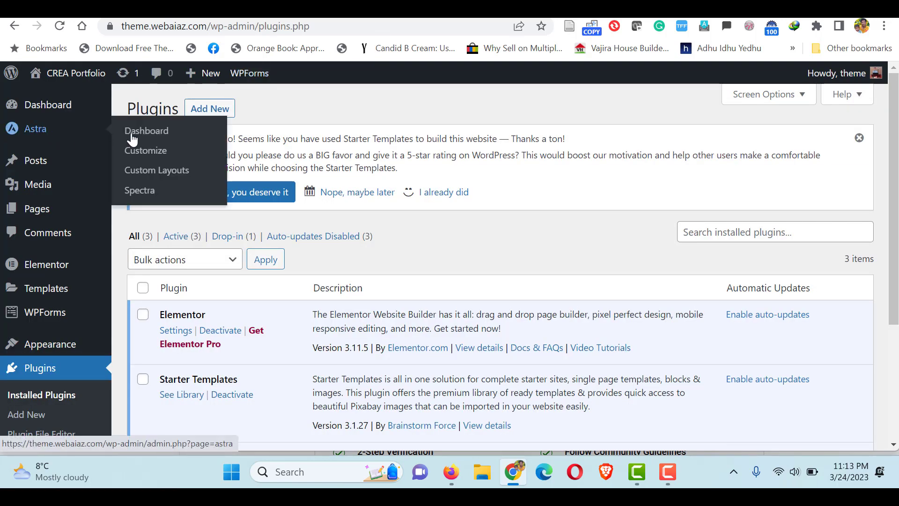
{"action": "scroll", "coordinate": [468, 187], "scroll_direction": "down", "scroll_amount": 5}
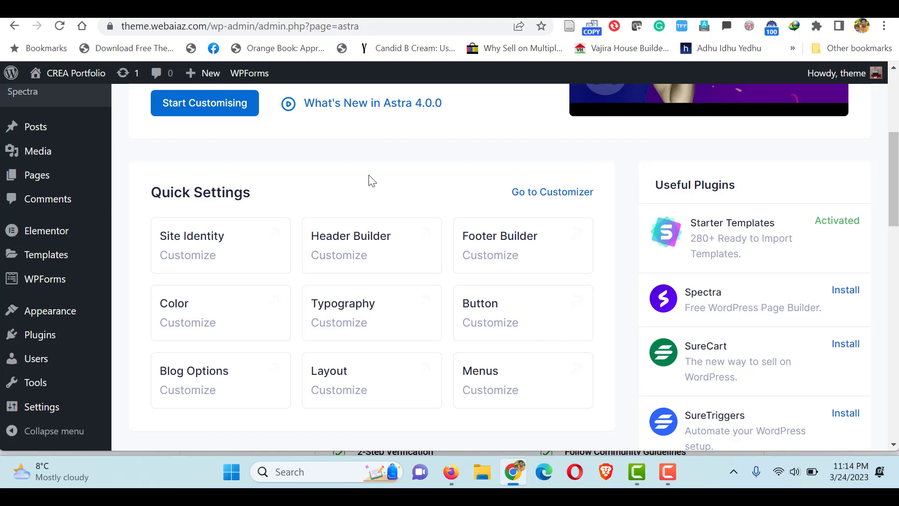
{"action": "left_click", "coordinate": [183, 239]}
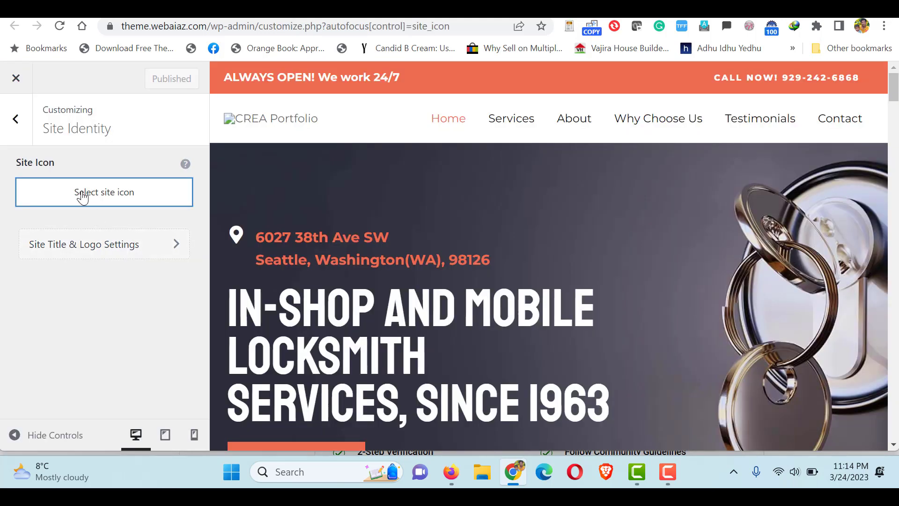
{"action": "left_click", "coordinate": [111, 198]}
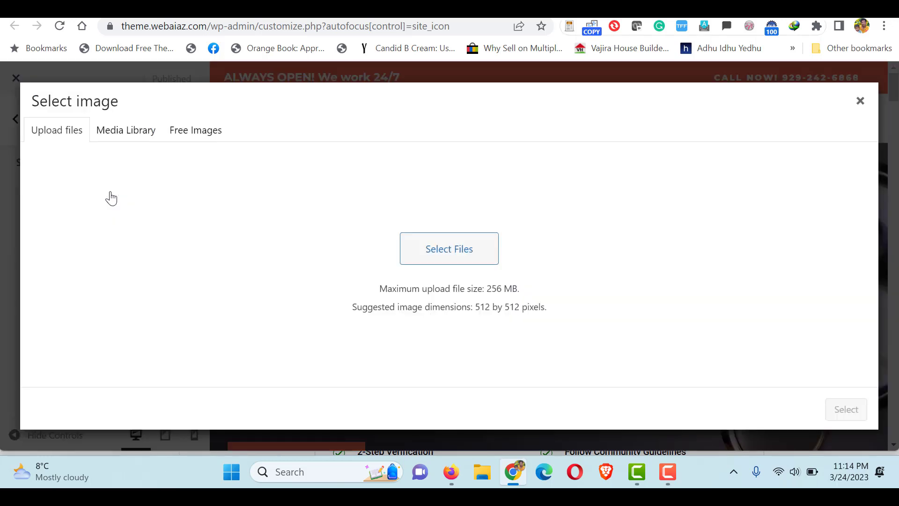
{"action": "left_click", "coordinate": [110, 140]}
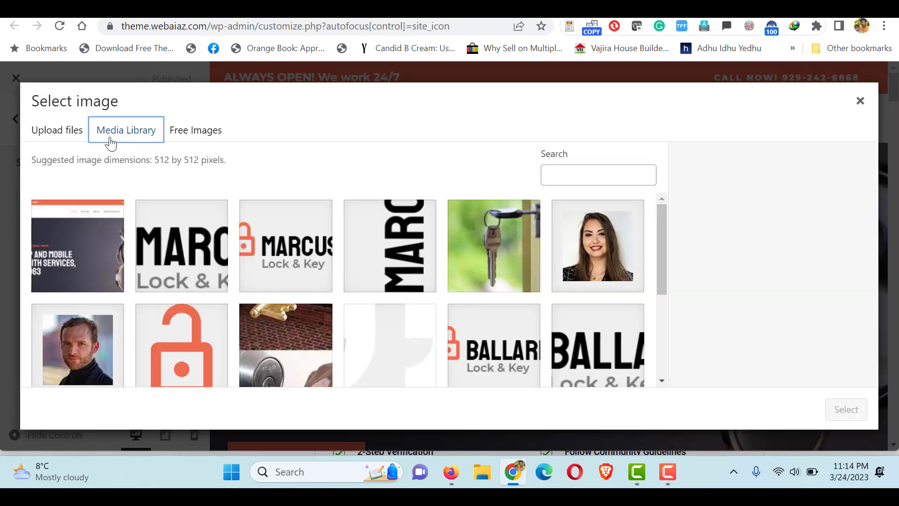
{"action": "scroll", "coordinate": [272, 309], "scroll_direction": "down", "scroll_amount": 3}
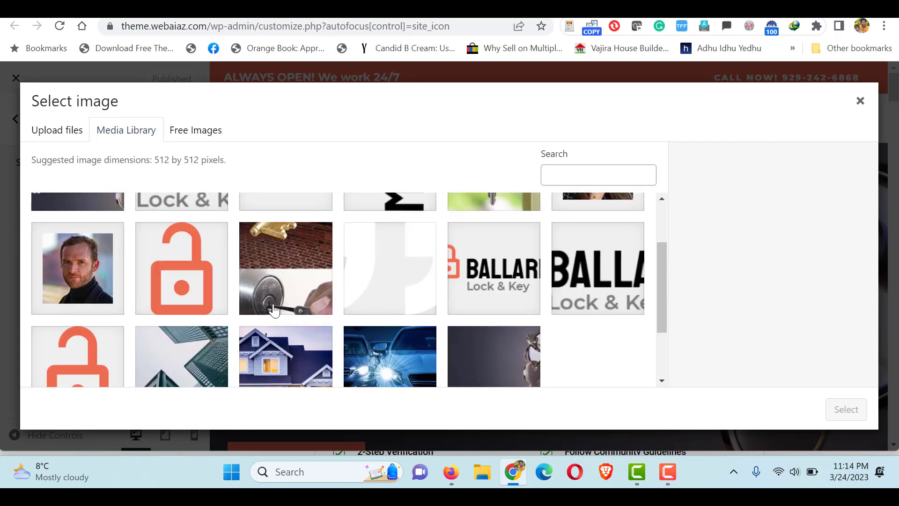
{"action": "left_click", "coordinate": [183, 295]}
{"action": "key", "text": "Return"}
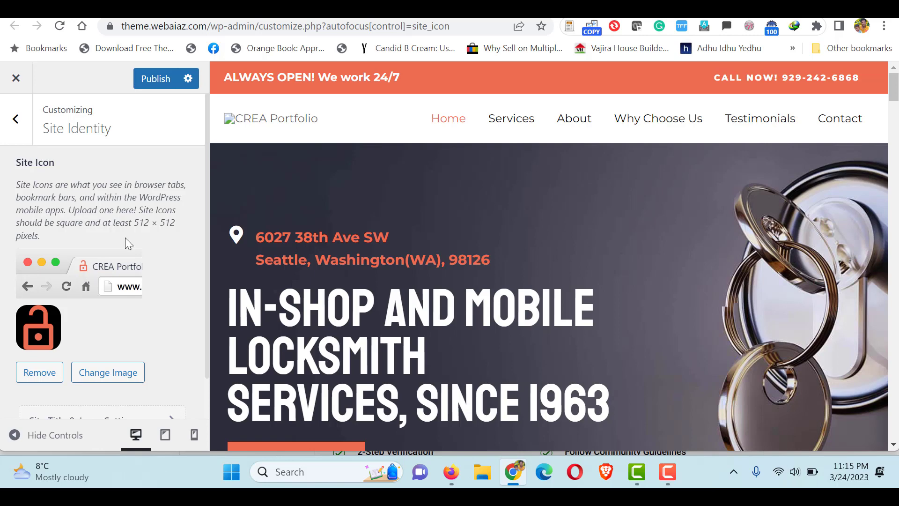
- Replace the site logo with the uploaded file "logo png.png" from the Desktop's Astra folder, without cropping it
{"action": "scroll", "coordinate": [125, 237], "scroll_direction": "down", "scroll_amount": 1}
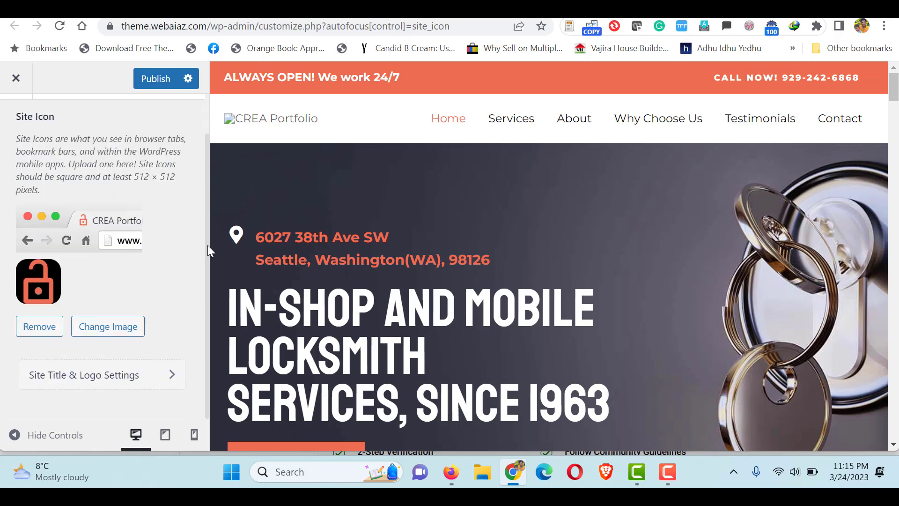
{"action": "left_click", "coordinate": [65, 377]}
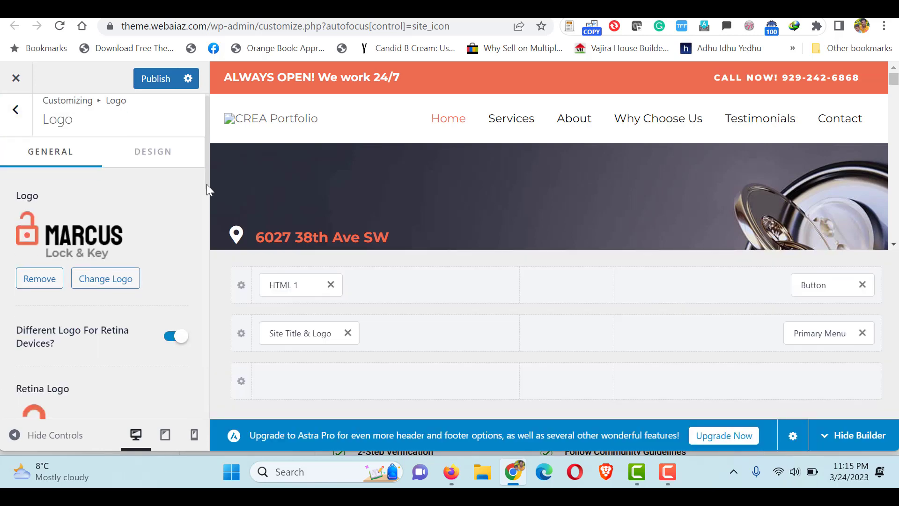
{"action": "scroll", "coordinate": [202, 195], "scroll_direction": "down", "scroll_amount": 1}
{"action": "scroll", "coordinate": [200, 179], "scroll_direction": "up", "scroll_amount": 1}
{"action": "scroll", "coordinate": [201, 179], "scroll_direction": "up", "scroll_amount": 1}
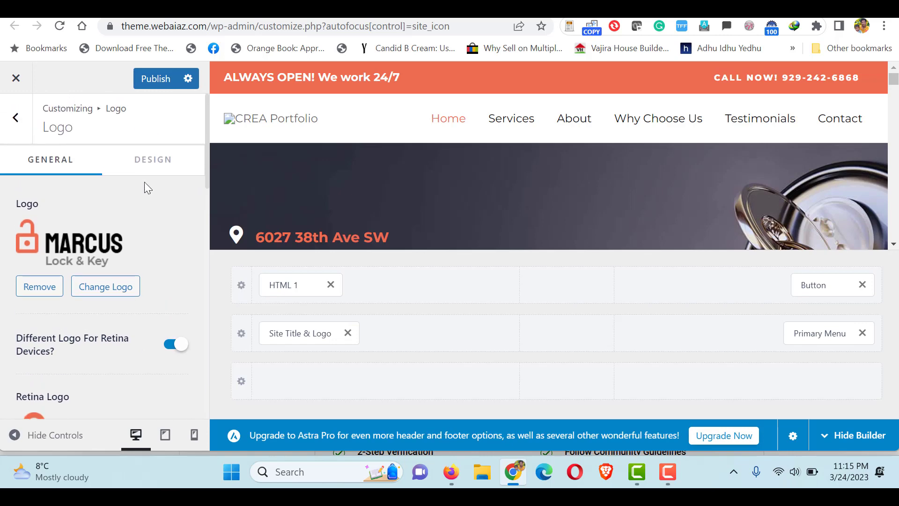
{"action": "left_click", "coordinate": [94, 287]}
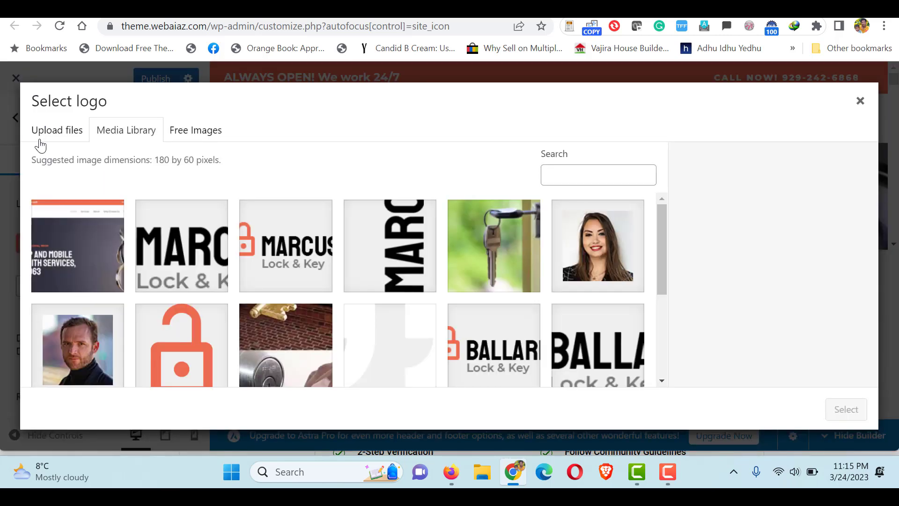
{"action": "left_click", "coordinate": [42, 134]}
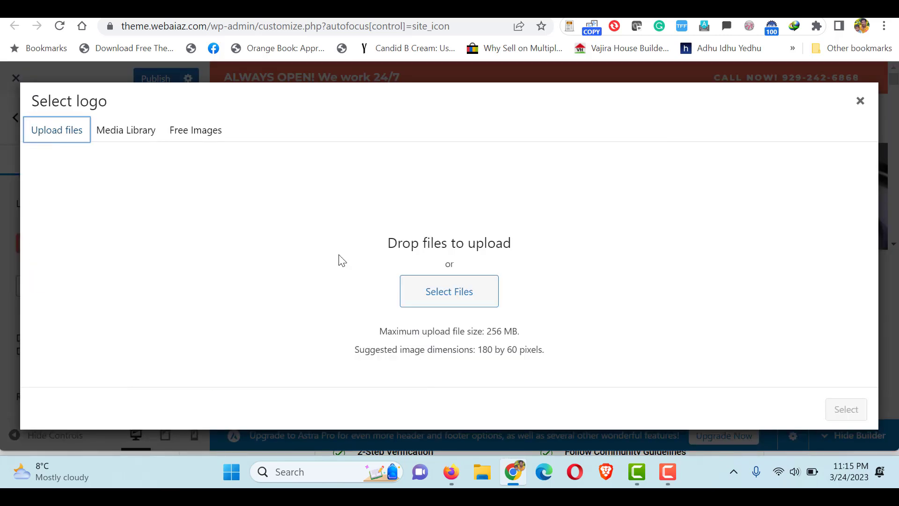
{"action": "left_click", "coordinate": [431, 285]}
{"action": "left_click", "coordinate": [158, 122]}
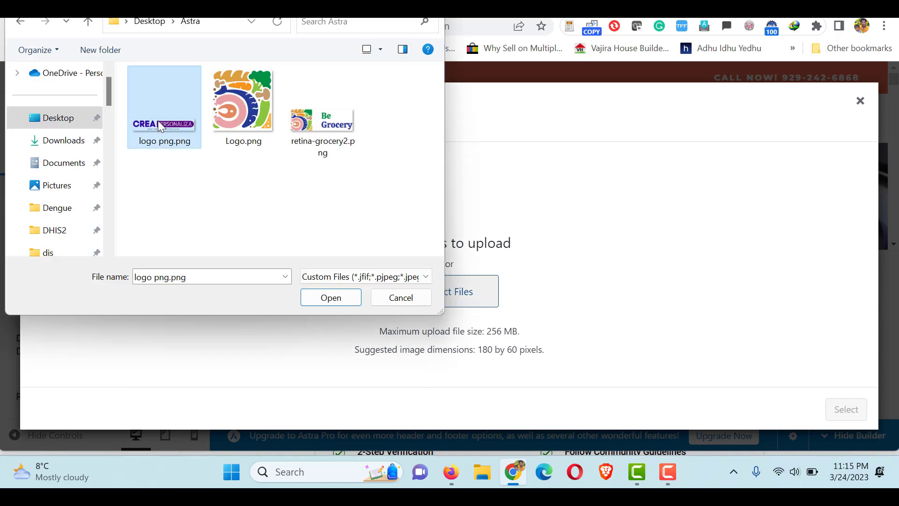
{"action": "left_click", "coordinate": [310, 295]}
{"action": "left_click", "coordinate": [833, 410]}
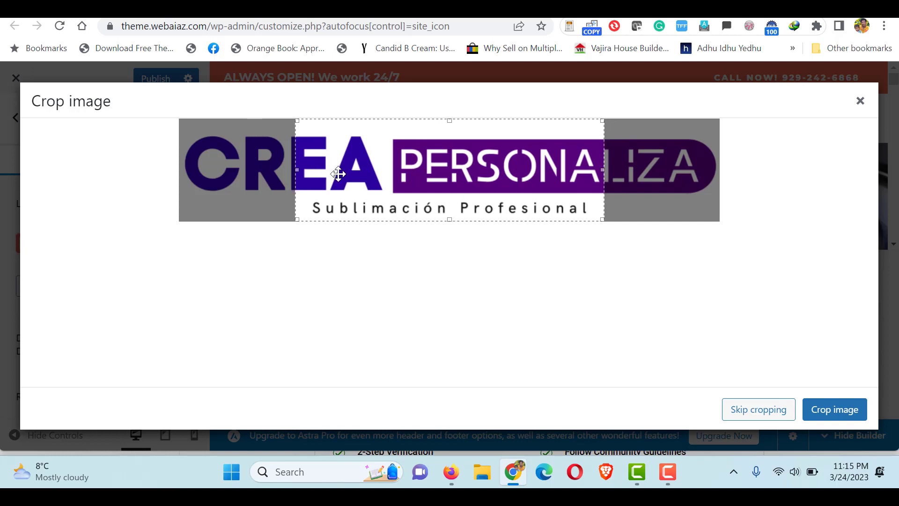
{"action": "left_click", "coordinate": [758, 417]}
- Turn off the different logo for retina devices and set the logo width to 191 px
{"action": "left_click_drag", "start_coordinate": [206, 170], "coordinate": [209, 221]}
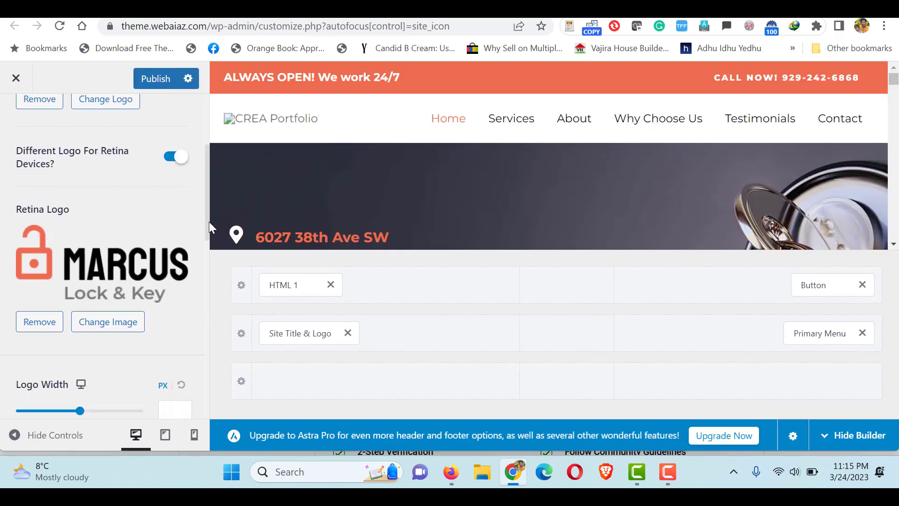
{"action": "left_click", "coordinate": [92, 318]}
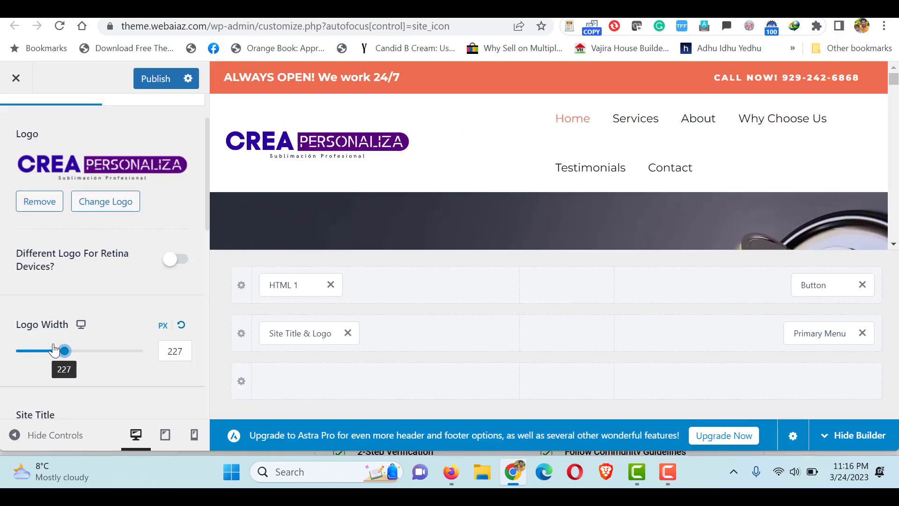
{"action": "mouse_move", "coordinate": [63, 350]}
{"action": "left_mouse_down"}
{"action": "mouse_move", "coordinate": [49, 349]}
{"action": "mouse_move", "coordinate": [60, 352]}
{"action": "left_mouse_up"}
- Edit the site title in the Site Identity settings, check the tagline and visibility options, and publish the changes
{"action": "scroll", "coordinate": [77, 196], "scroll_direction": "down", "scroll_amount": 5}
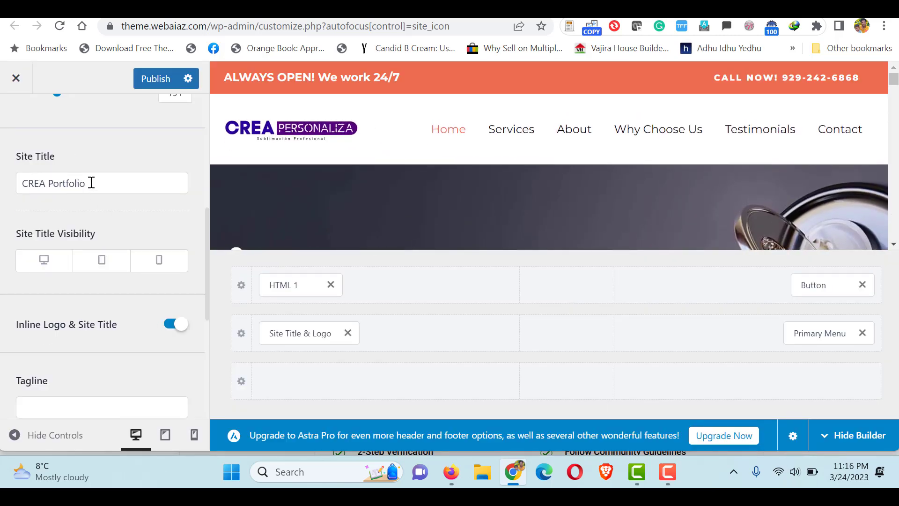
{"action": "left_click_drag", "start_coordinate": [89, 183], "coordinate": [2, 206]}
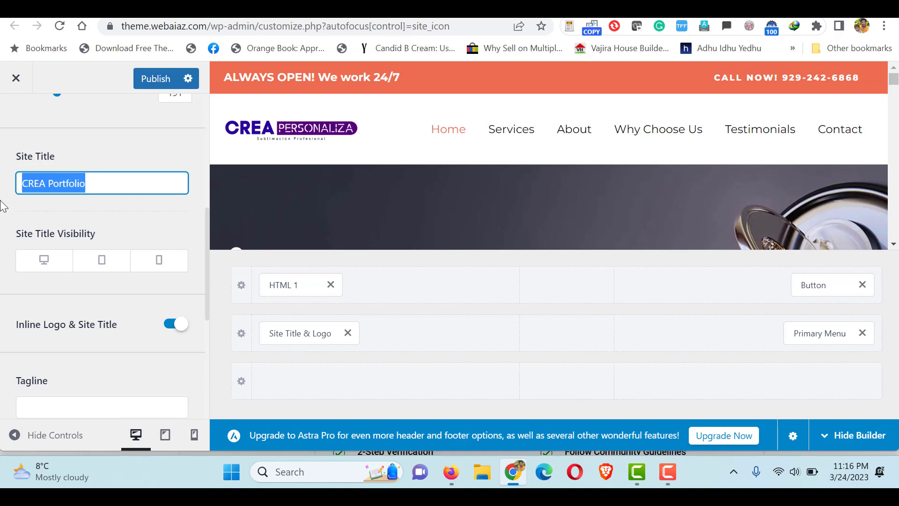
{"action": "left_click", "coordinate": [106, 181]}
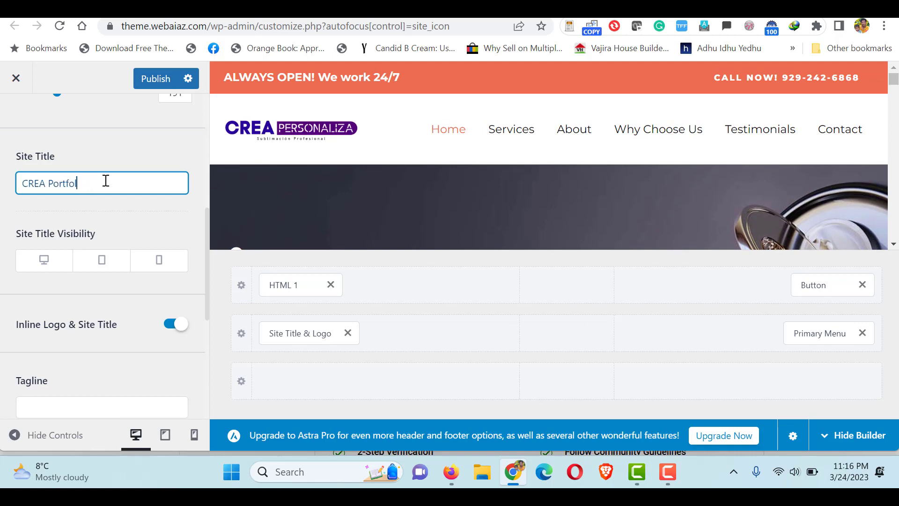
{"action": "scroll", "coordinate": [91, 277], "scroll_direction": "down", "scroll_amount": 4}
{"action": "left_click", "coordinate": [74, 230]}
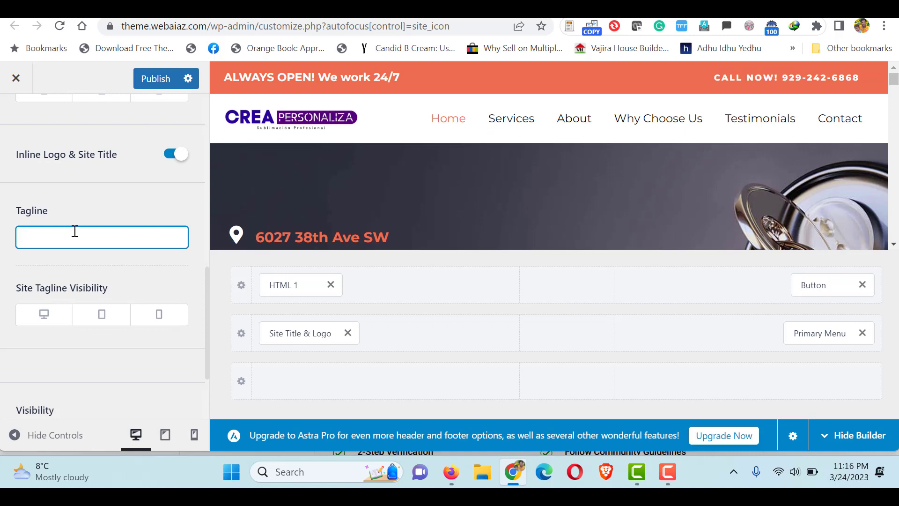
{"action": "left_click", "coordinate": [167, 276]}
{"action": "scroll", "coordinate": [164, 211], "scroll_direction": "down", "scroll_amount": 3}
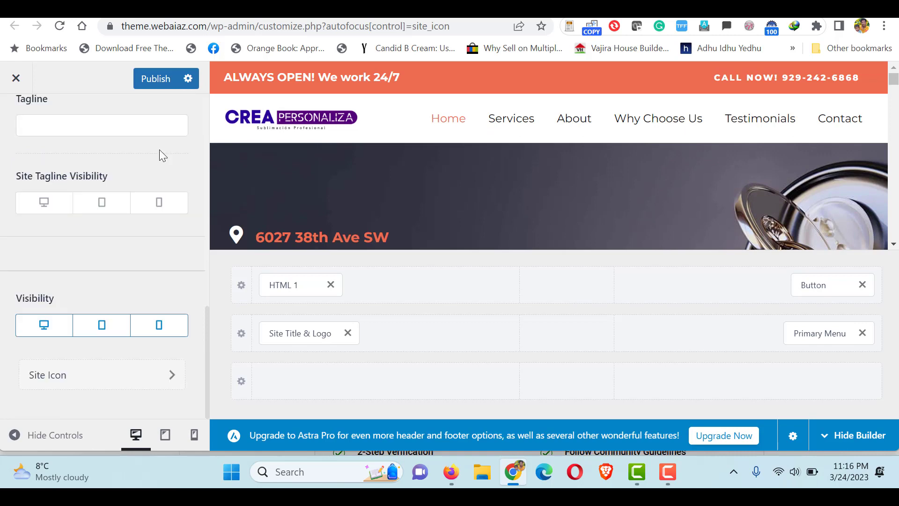
{"action": "left_click", "coordinate": [151, 79]}
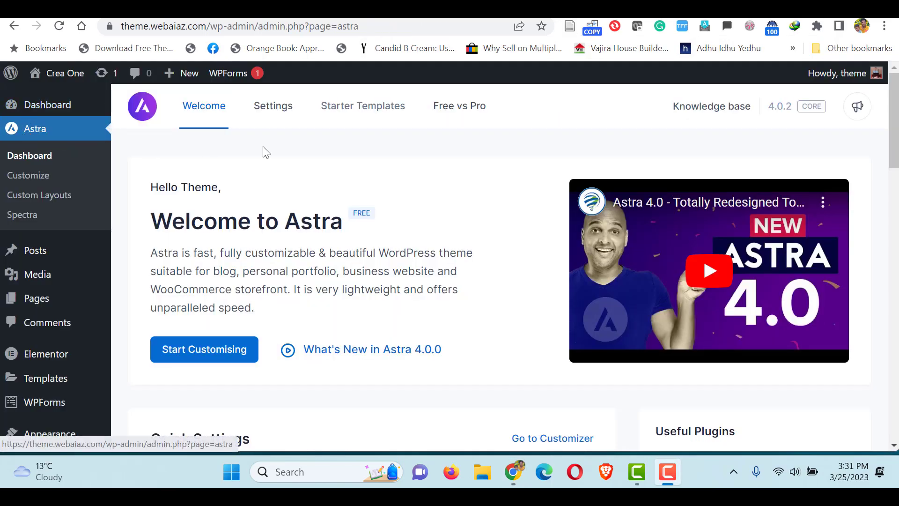
- Open Astra's Header Builder from the dashboard's quick settings and show the HTML 1 element's content as code
{"action": "scroll", "coordinate": [880, 133], "scroll_direction": "down", "scroll_amount": 5}
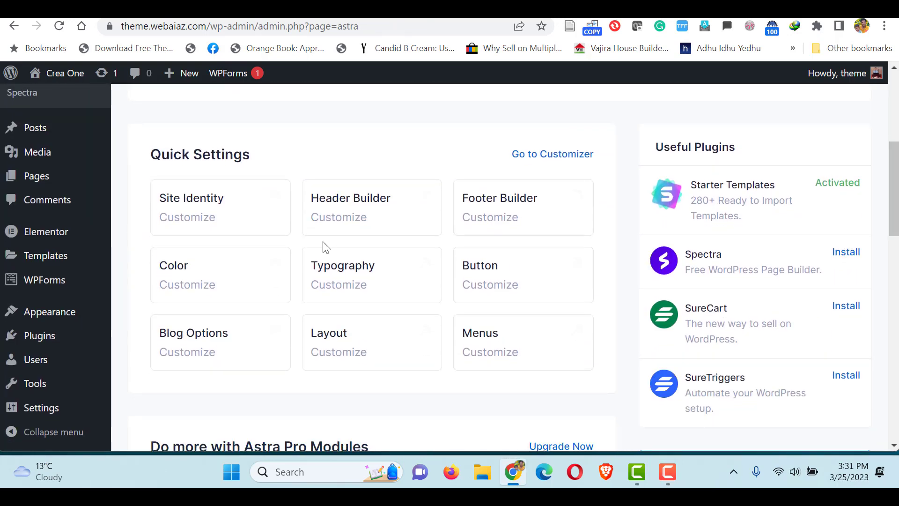
{"action": "left_click", "coordinate": [332, 219]}
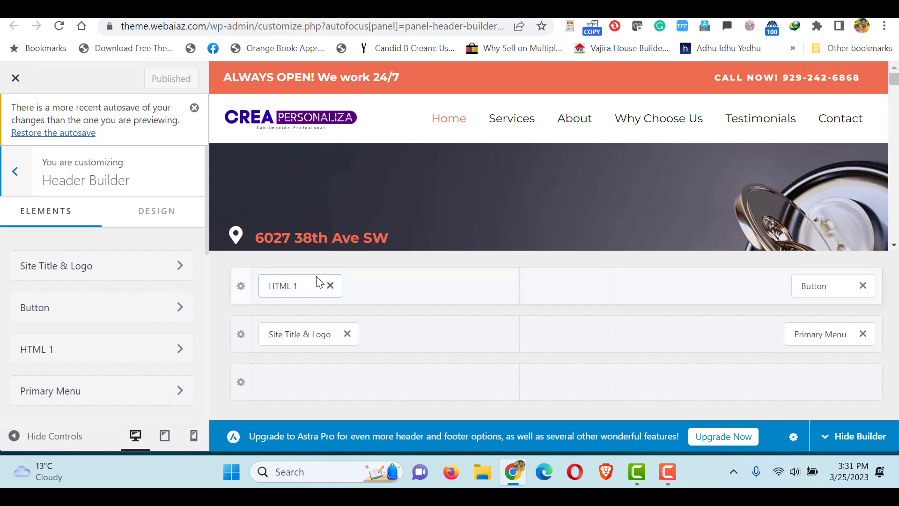
{"action": "left_click", "coordinate": [284, 286]}
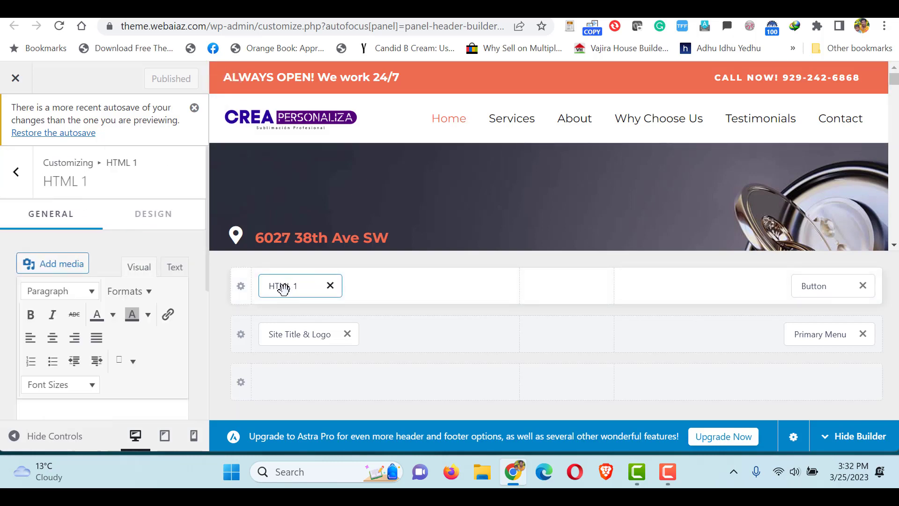
{"action": "left_click_drag", "start_coordinate": [207, 265], "coordinate": [206, 317]}
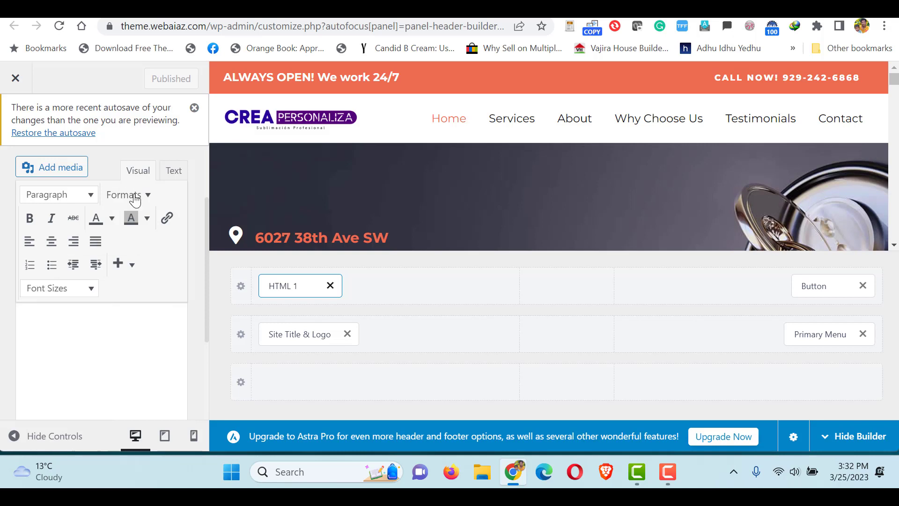
{"action": "left_click", "coordinate": [172, 172]}
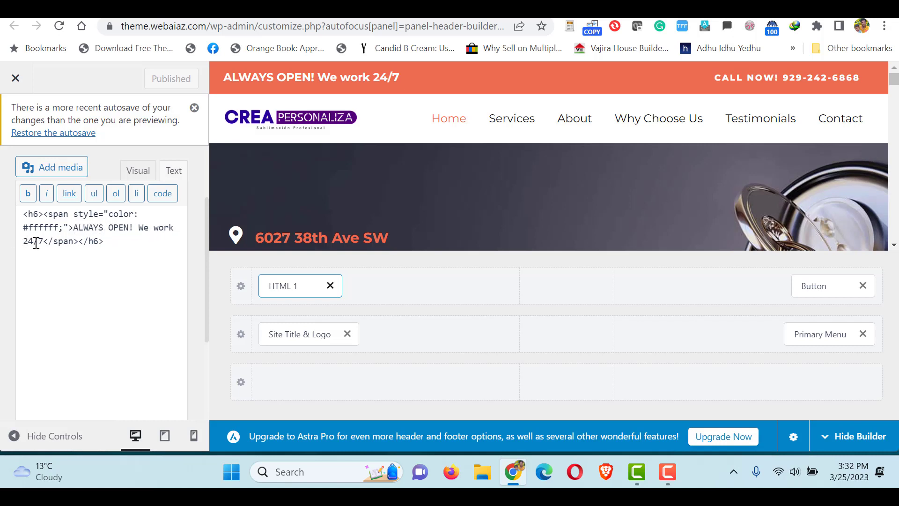
- In the HTML 1 code, change the closing heading tag to h5 and replace "ALWAYS" with "WE ARE"
{"action": "left_click", "coordinate": [99, 241]}
{"action": "key", "text": "BackSpace"}
{"action": "type", "text": "5"}
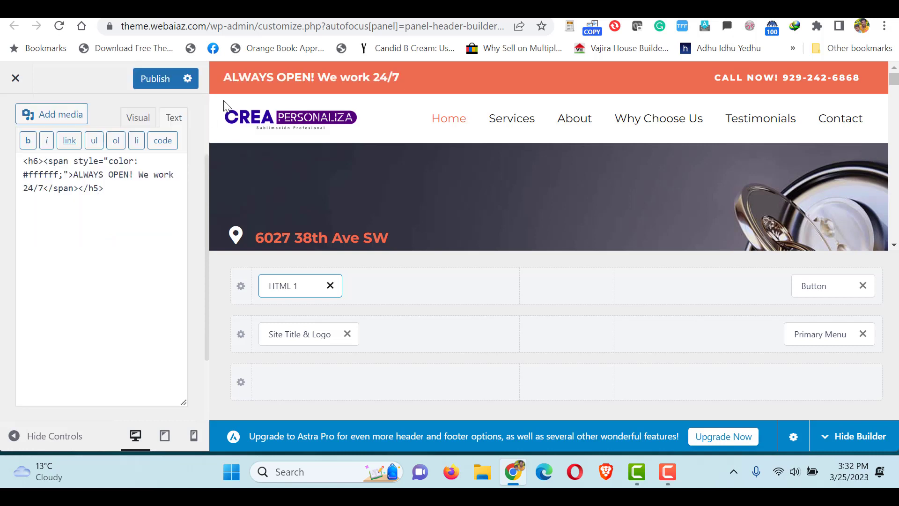
{"action": "double_click", "coordinate": [89, 174]}
{"action": "type", "text": "WE "}
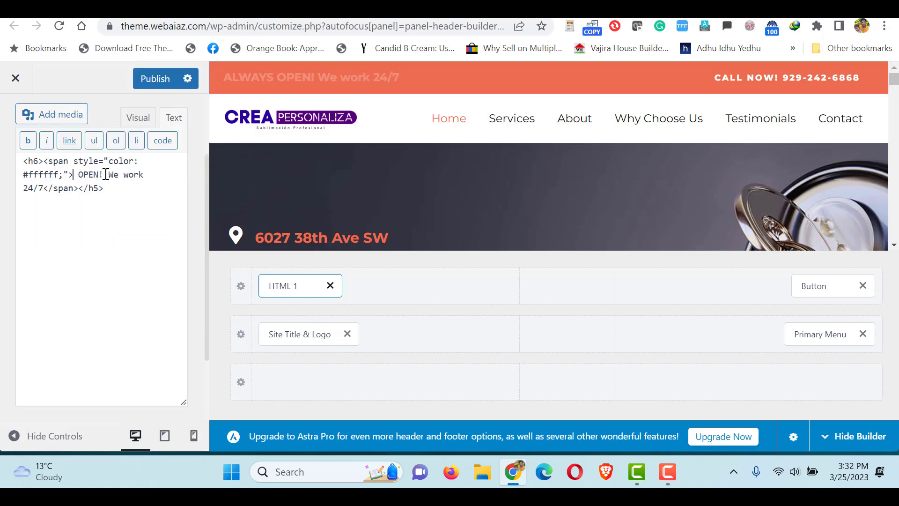
{"action": "type", "text": "ARE"}
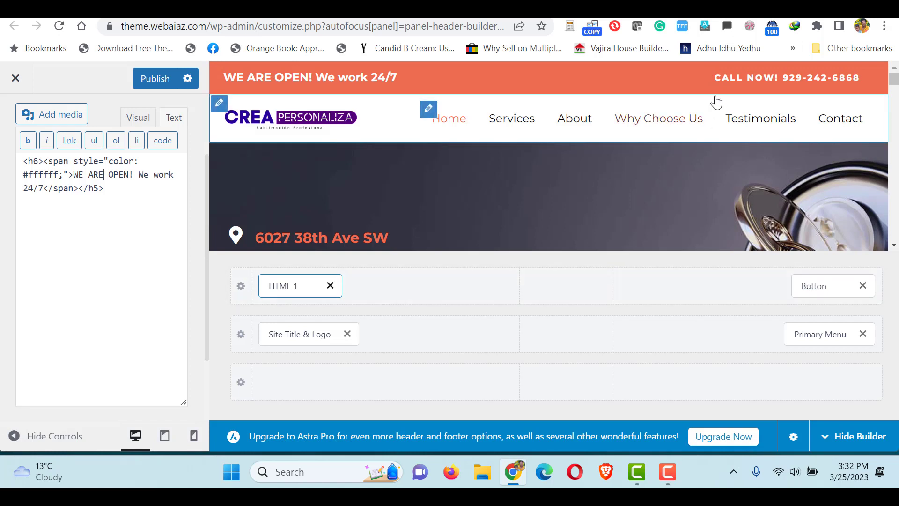
- Set the header call button's link to "TEL:" followed by the phone number from its text, with the hyphens removed
{"action": "left_click", "coordinate": [706, 80]}
{"action": "left_click", "coordinate": [707, 77]}
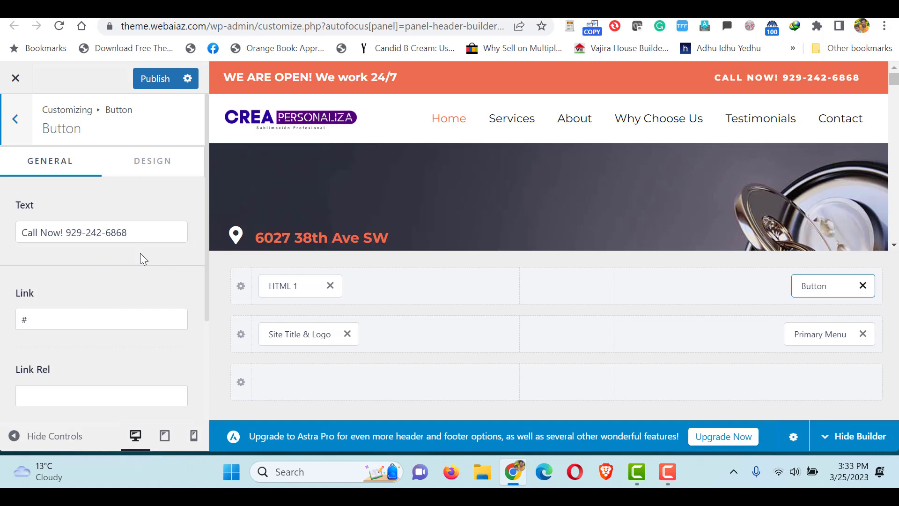
{"action": "left_click", "coordinate": [34, 324]}
{"action": "right_click", "coordinate": [35, 324]}
{"action": "left_click", "coordinate": [35, 324]}
{"action": "key", "text": "BackSpace"}
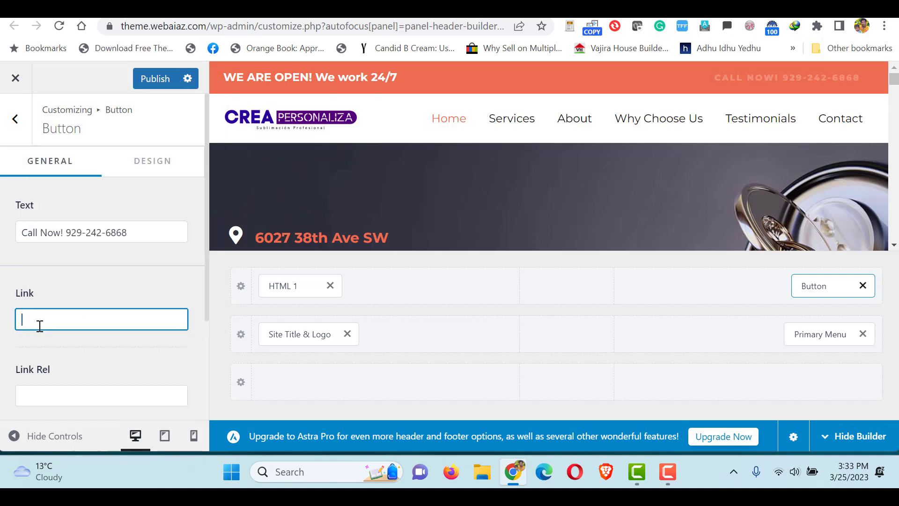
{"action": "type", "text": "TEL:"}
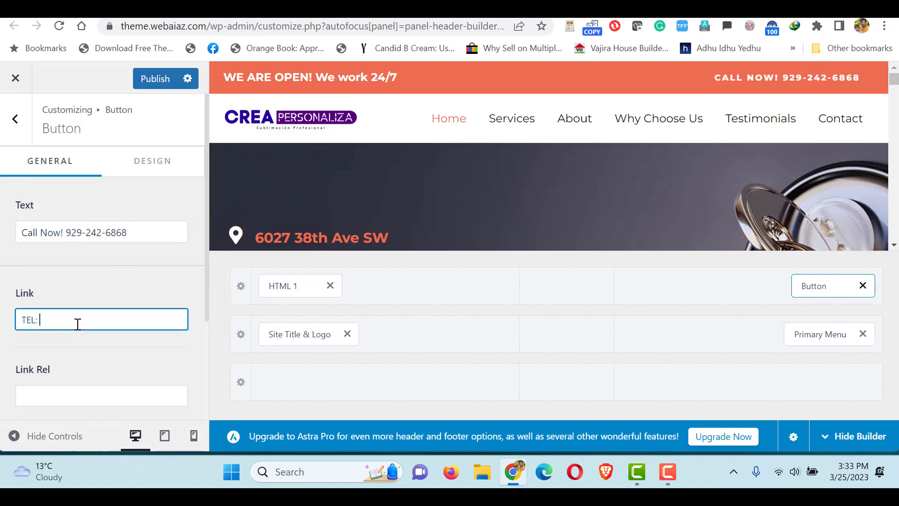
{"action": "key", "text": "ctrl+v"}
{"action": "left_click", "coordinate": [63, 322]}
{"action": "key", "text": "BackSpace"}
{"action": "left_click", "coordinate": [71, 320]}
{"action": "key", "text": "BackSpace"}
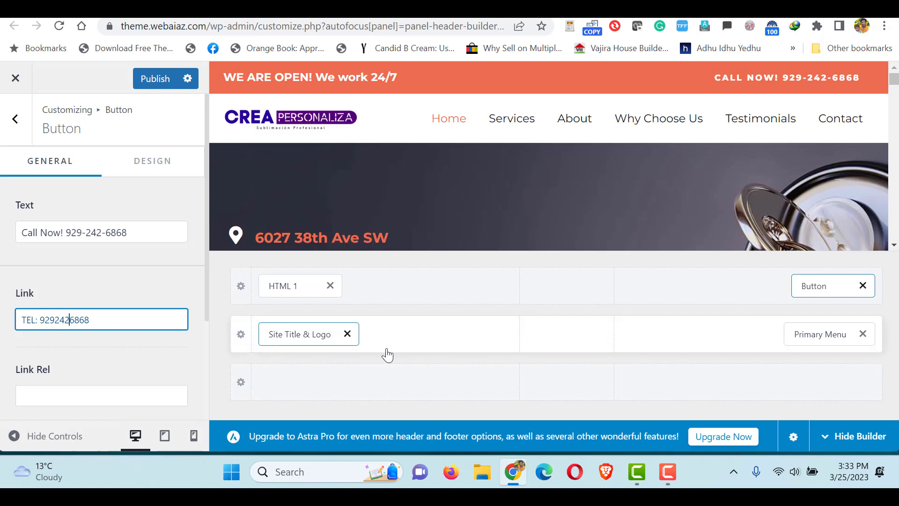
- Set the Primary Menu's submenu width to 857 px
{"action": "left_click", "coordinate": [829, 336]}
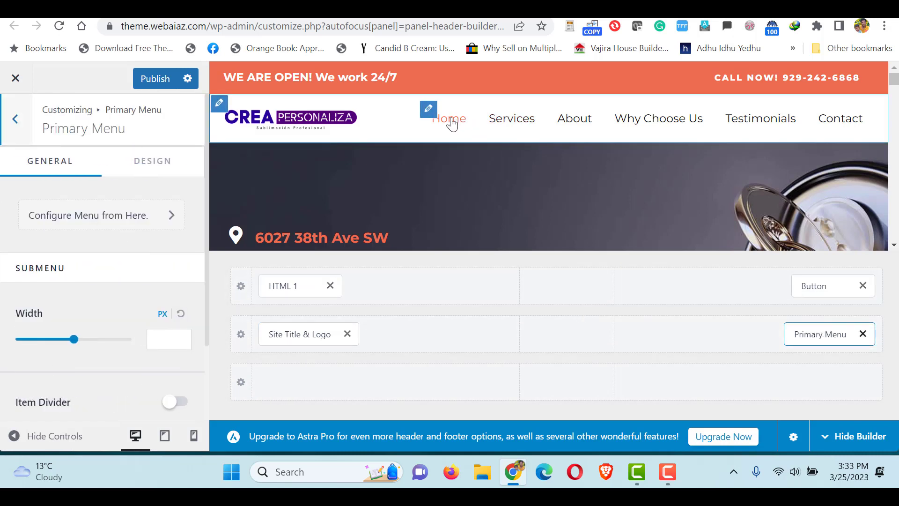
{"action": "mouse_move", "coordinate": [73, 339]}
{"action": "left_mouse_down"}
{"action": "mouse_move", "coordinate": [90, 340]}
{"action": "mouse_move", "coordinate": [69, 341]}
{"action": "left_mouse_up"}
{"action": "scroll", "coordinate": [204, 338], "scroll_direction": "down", "scroll_amount": 2}
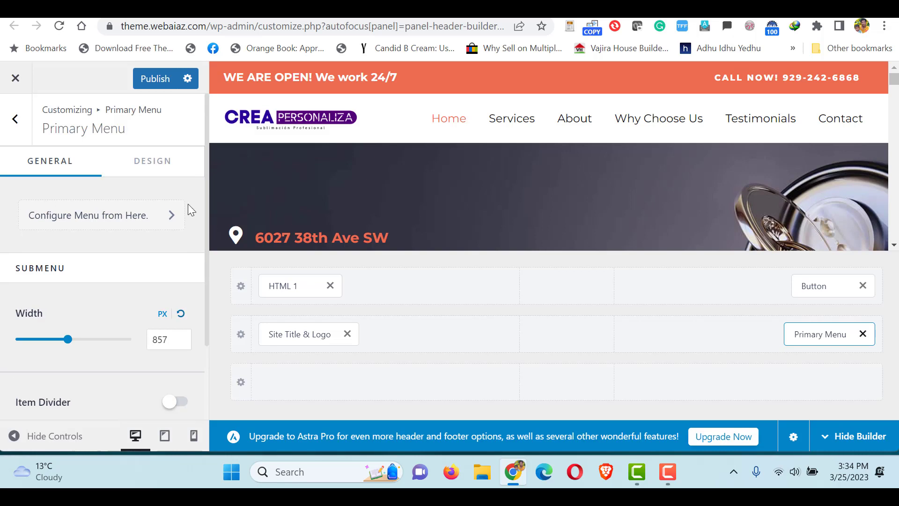
- Set the Primary Menu's hover style to Underline in its design settings and publish the header changes
{"action": "left_click", "coordinate": [135, 165]}
{"action": "right_click", "coordinate": [139, 174]}
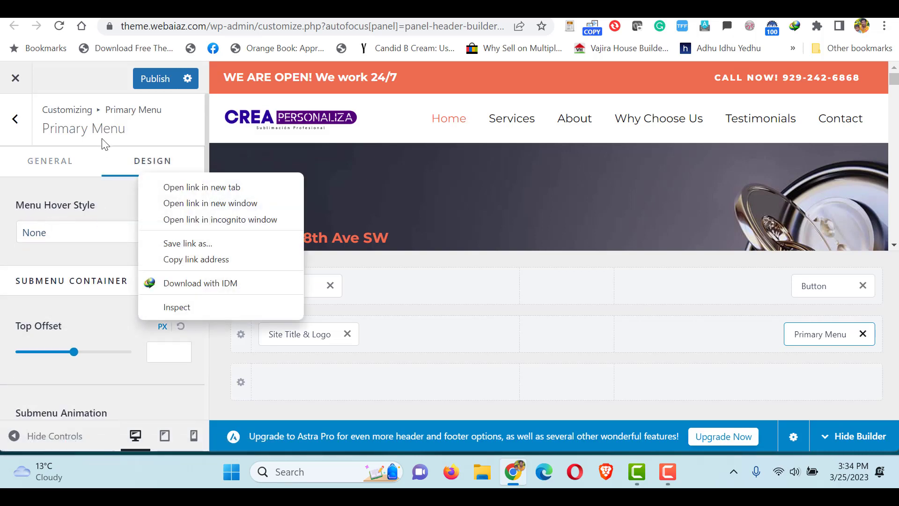
{"action": "left_click", "coordinate": [113, 193]}
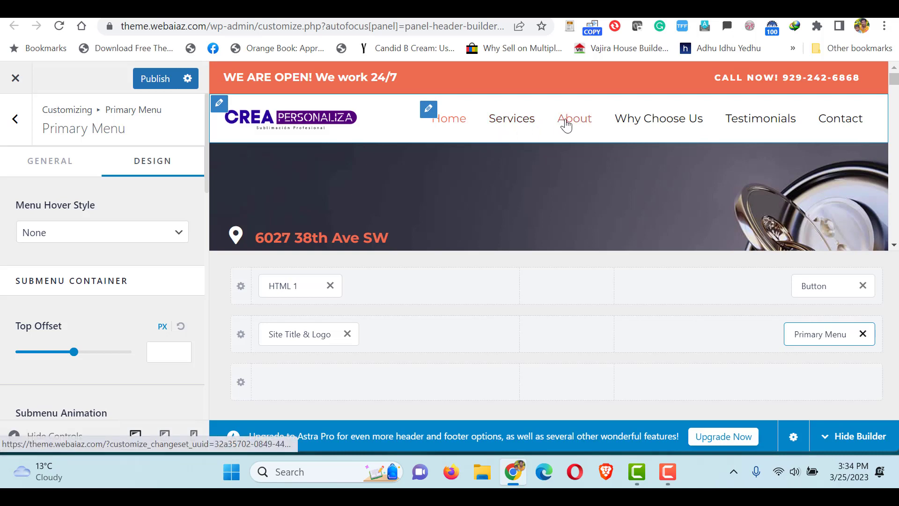
{"action": "left_click", "coordinate": [180, 234]}
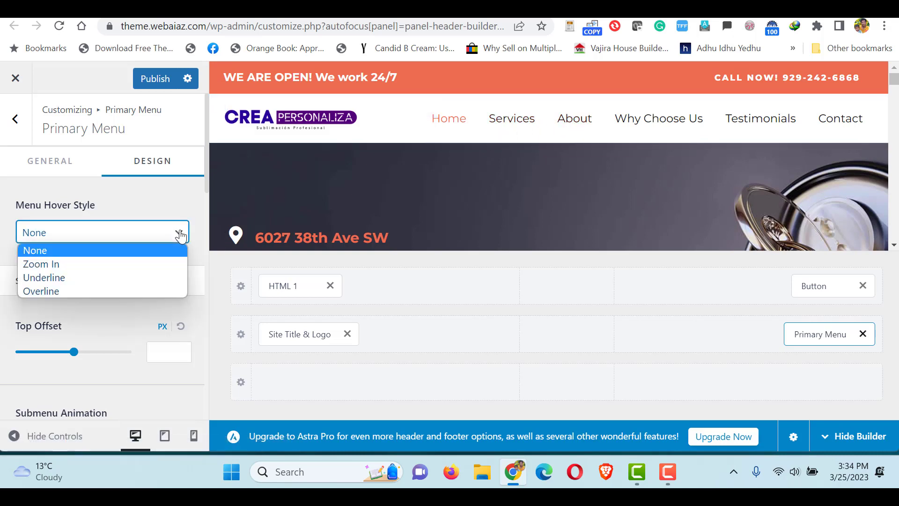
{"action": "left_click", "coordinate": [75, 278]}
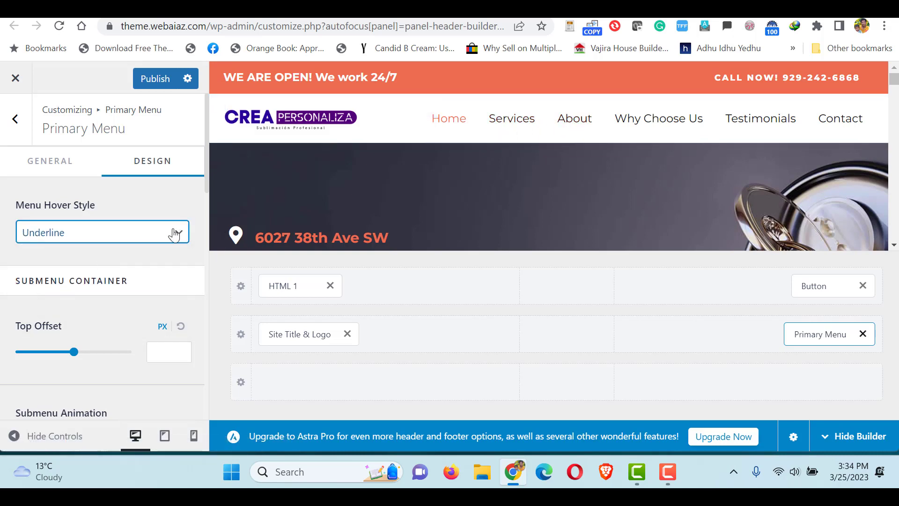
{"action": "scroll", "coordinate": [141, 141], "scroll_direction": "down", "scroll_amount": 5}
{"action": "left_click", "coordinate": [150, 87]}
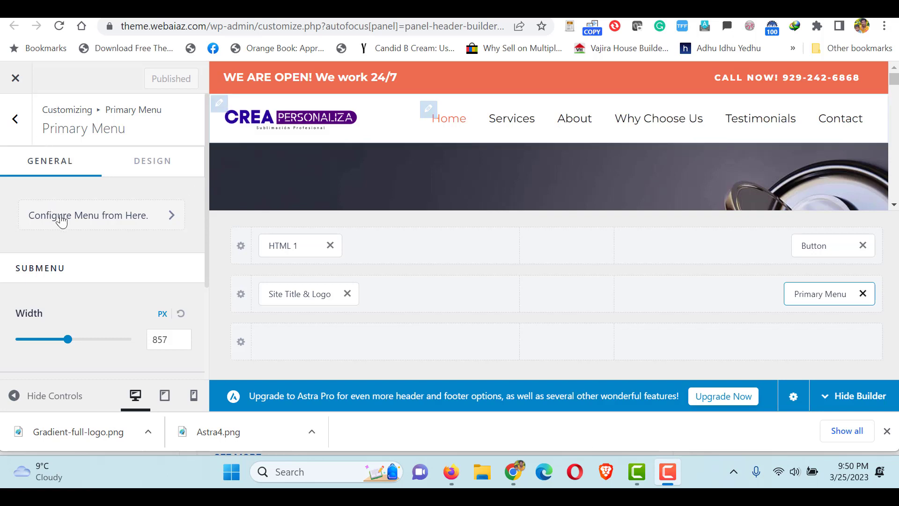
- Try to move the About item below Why Choose Us in the customizer's menu configuration
{"action": "left_click", "coordinate": [111, 223]}
{"action": "left_click", "coordinate": [37, 301]}
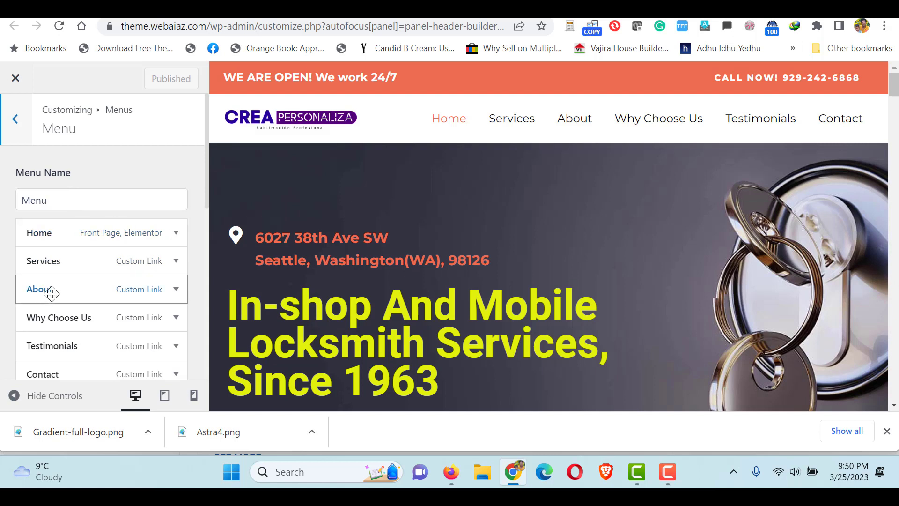
{"action": "left_click_drag", "start_coordinate": [52, 289], "coordinate": [38, 316]}
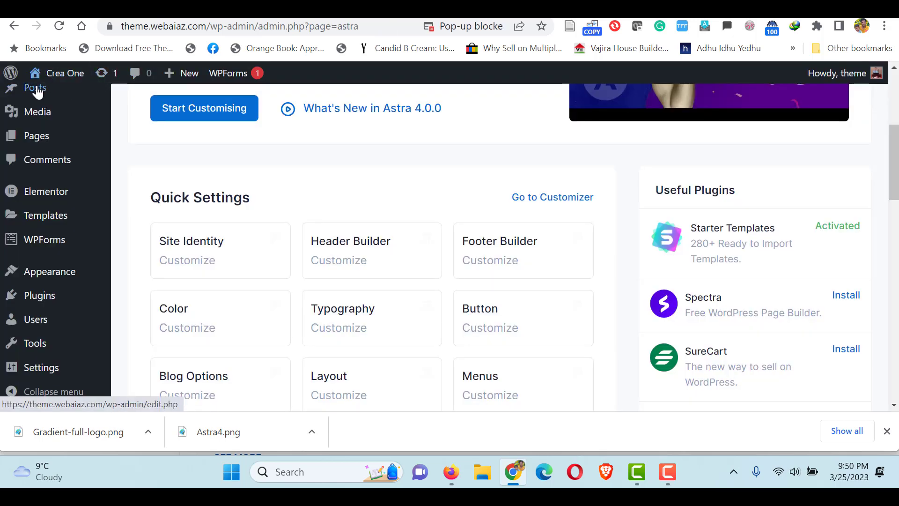
- Open the WordPress Menus page and move Why Choose Us above About in the menu structure
{"action": "mouse_move", "coordinate": [45, 279]}
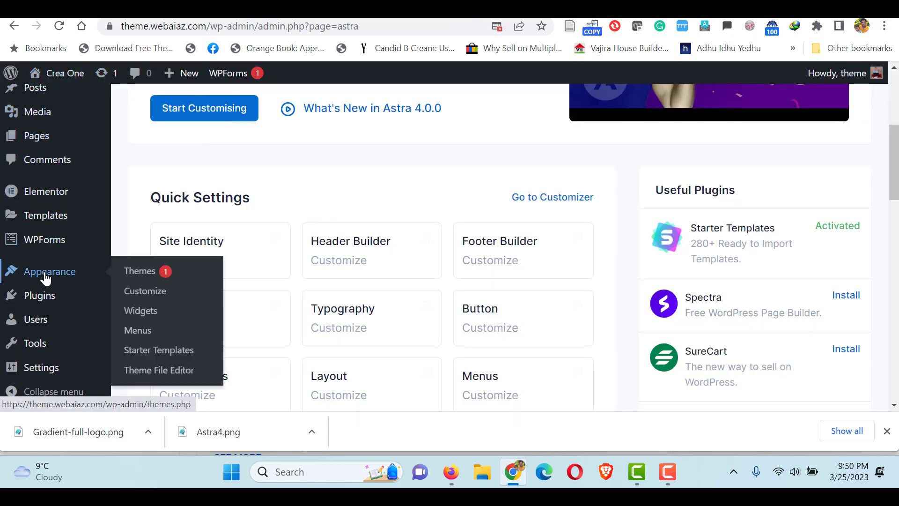
{"action": "left_click", "coordinate": [135, 333]}
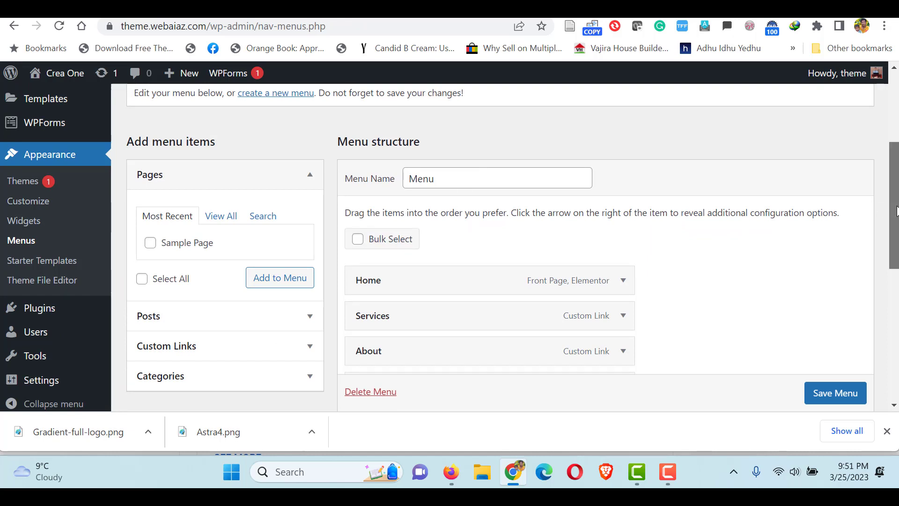
{"action": "scroll", "coordinate": [896, 211], "scroll_direction": "down", "scroll_amount": 3}
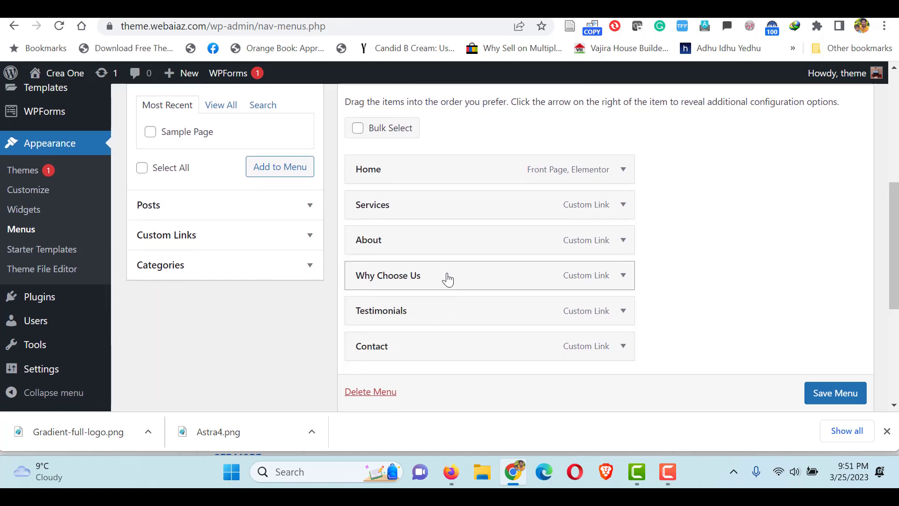
{"action": "left_click_drag", "start_coordinate": [448, 278], "coordinate": [445, 244]}
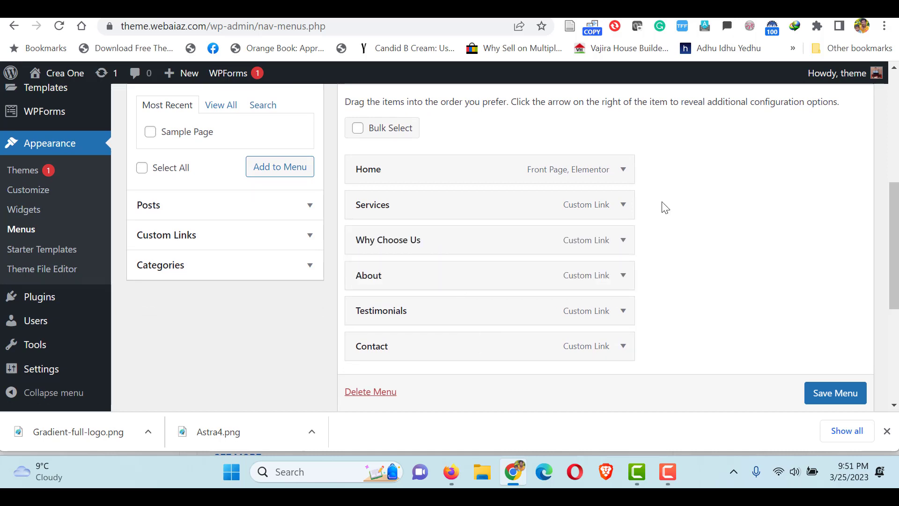
- Expand the menu items, including Services and Why Choose Us, to examine their custom link URLs
{"action": "left_click", "coordinate": [623, 206]}
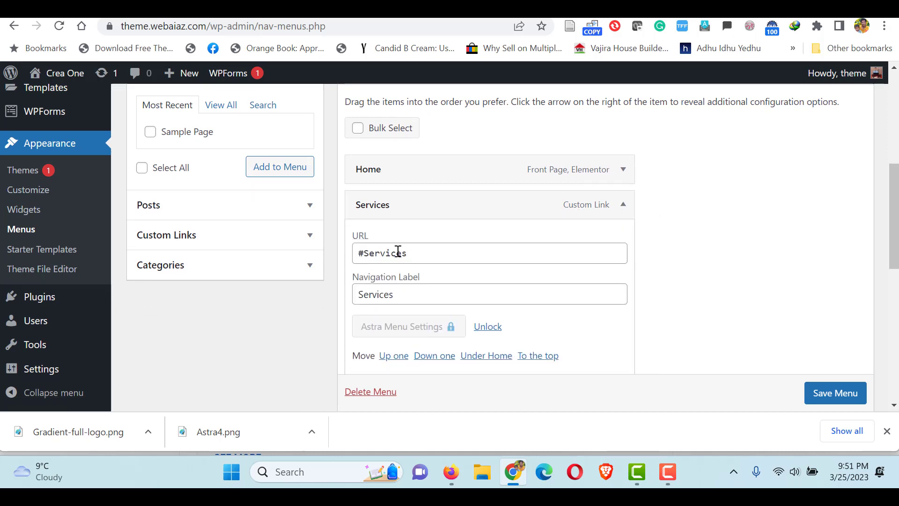
{"action": "scroll", "coordinate": [406, 240], "scroll_direction": "down", "scroll_amount": 5}
{"action": "left_click_drag", "start_coordinate": [432, 211], "coordinate": [359, 227]}
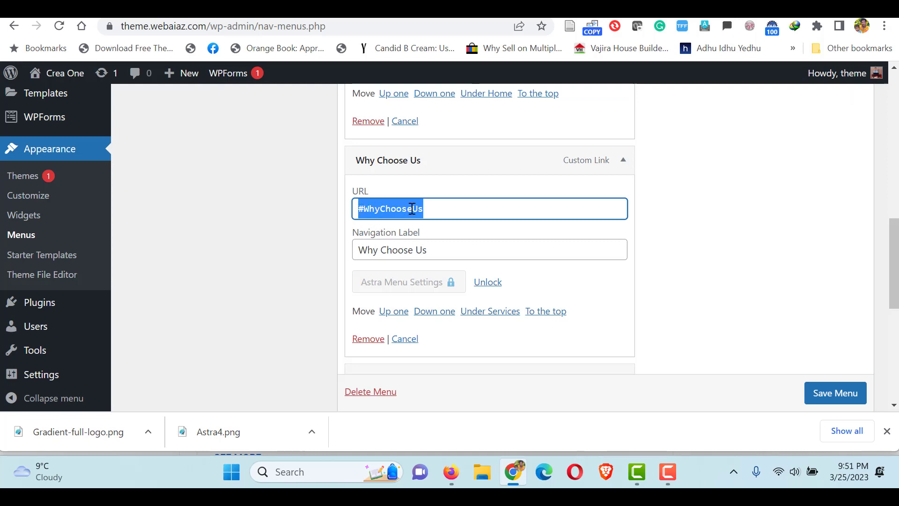
{"action": "left_click", "coordinate": [729, 209]}
{"action": "scroll", "coordinate": [679, 225], "scroll_direction": "down", "scroll_amount": 3}
{"action": "left_click", "coordinate": [623, 241]}
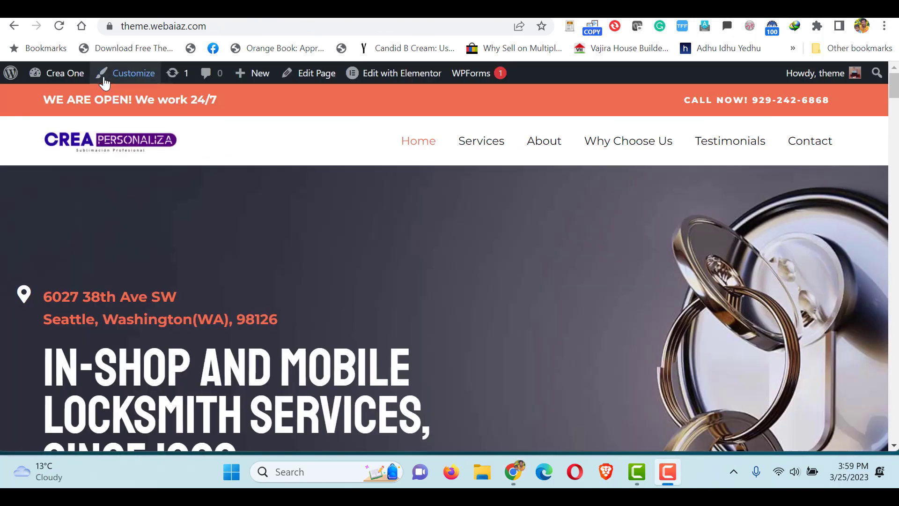
{"action": "left_click_drag", "start_coordinate": [894, 96], "coordinate": [896, 78]}
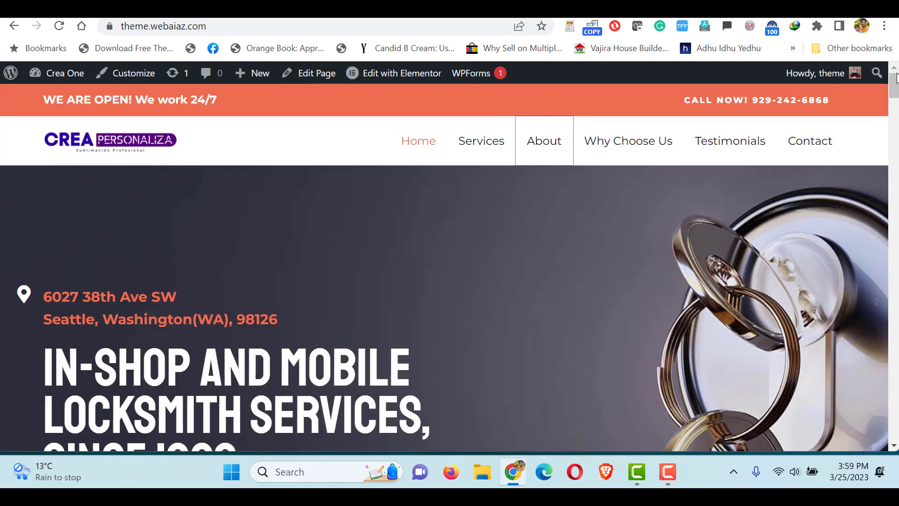
- Open the home page in the Elementor editor and look over its hero, Our Services and About Us sections
{"action": "left_click", "coordinate": [374, 77]}
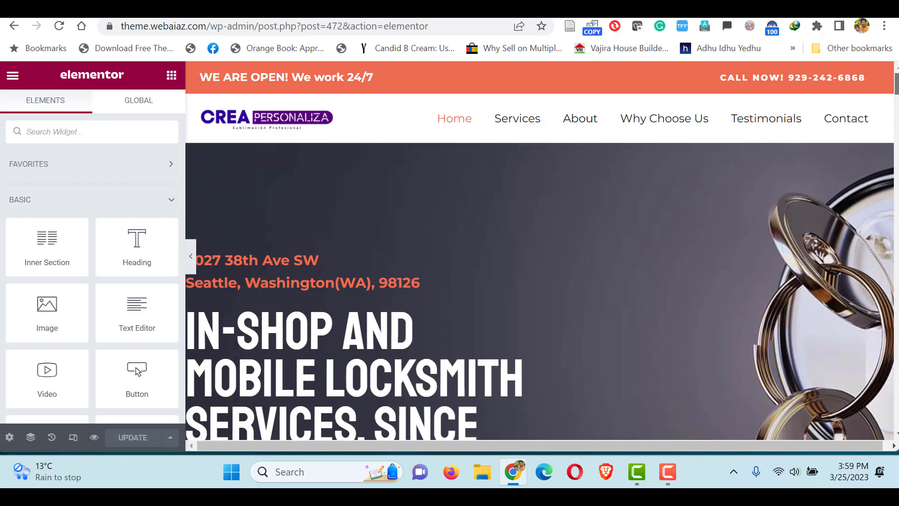
{"action": "scroll", "coordinate": [638, 193], "scroll_direction": "down", "scroll_amount": 8}
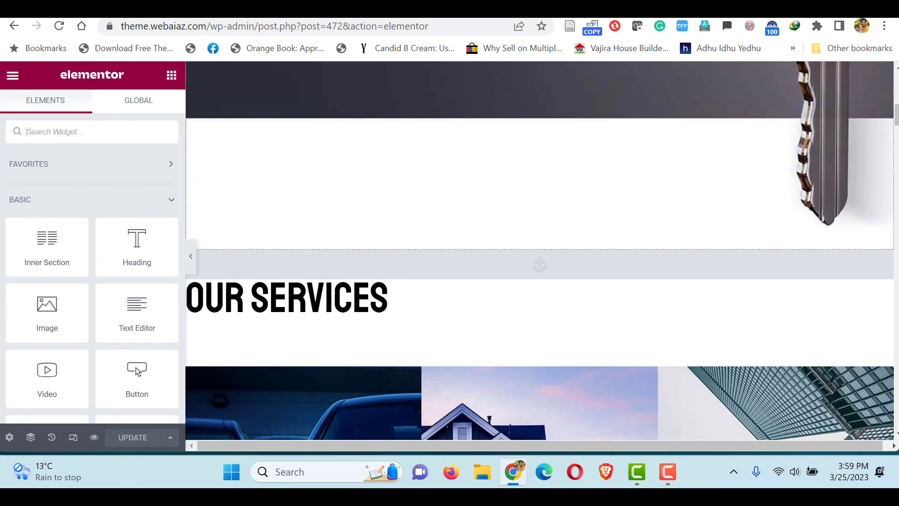
{"action": "scroll", "coordinate": [407, 247], "scroll_direction": "down", "scroll_amount": 10}
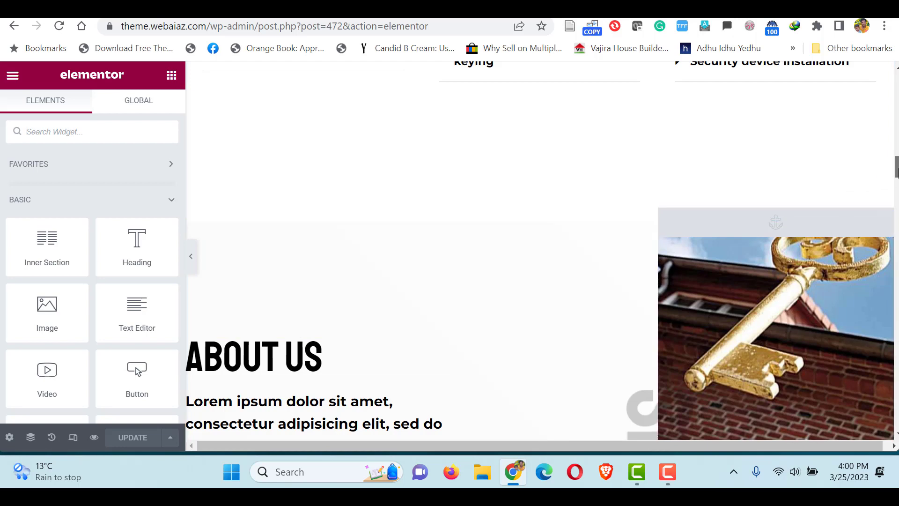
{"action": "left_click_drag", "start_coordinate": [896, 169], "coordinate": [895, 84]}
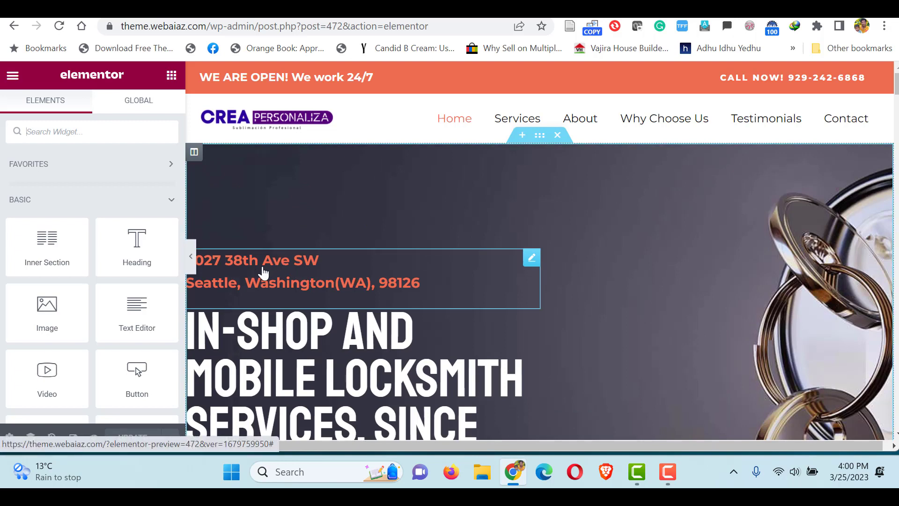
- Select the address icon box in the hero section and look at the icon library for its map pin
{"action": "left_click", "coordinate": [393, 269]}
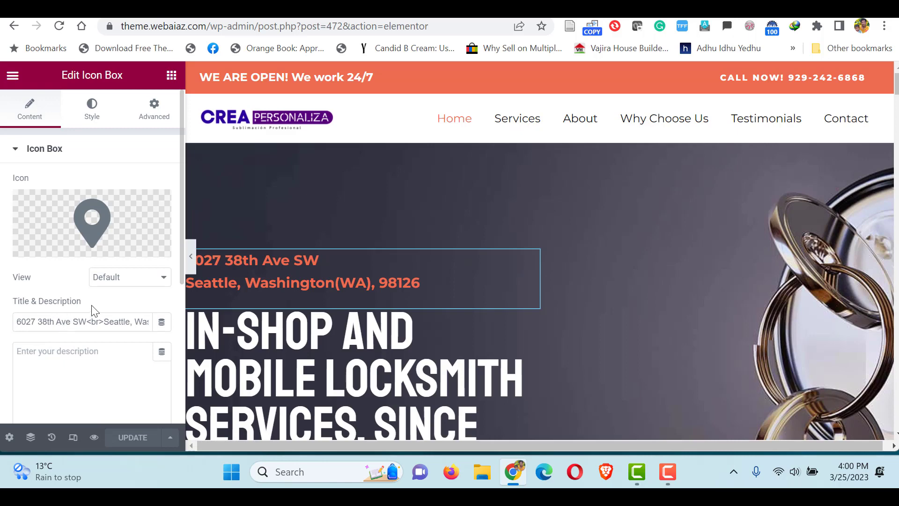
{"action": "left_click", "coordinate": [191, 257]}
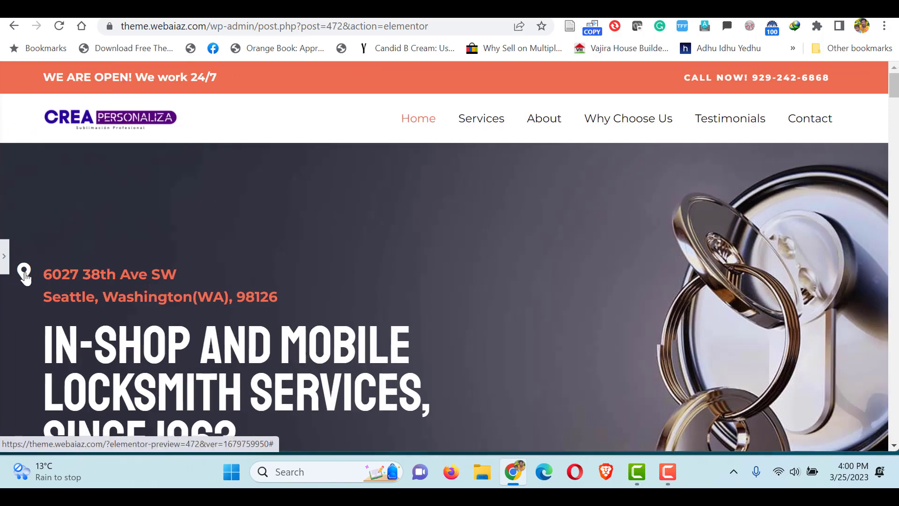
{"action": "left_click", "coordinate": [4, 256]}
{"action": "mouse_move", "coordinate": [47, 237]}
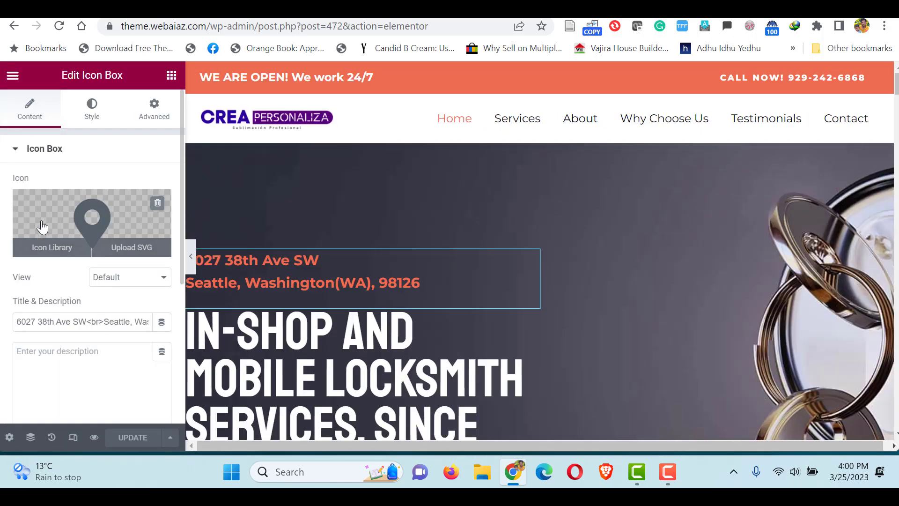
{"action": "left_click", "coordinate": [50, 251]}
{"action": "key", "text": "Escape"}
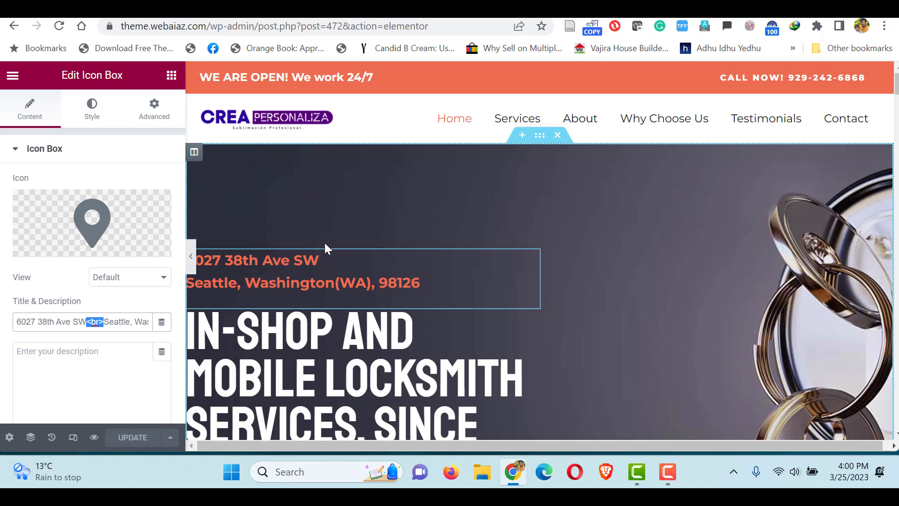
- Read through the full address text in the icon box's title, including its line-break tag
{"action": "left_click", "coordinate": [94, 327]}
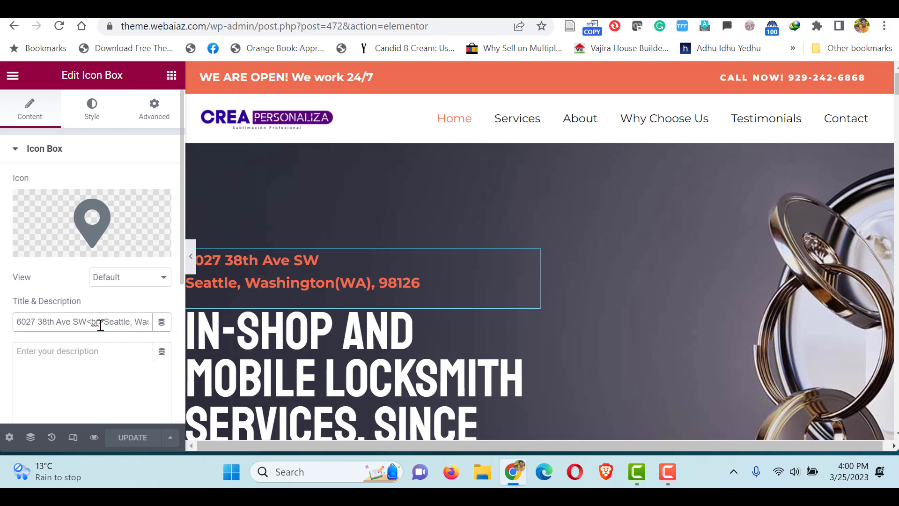
{"action": "key", "text": "Right"}
{"action": "key", "text": "Right"}
{"action": "key", "text": "Right"}
{"action": "key", "text": "Right"}
{"action": "key", "text": "Right"}
{"action": "key", "text": "Right"}
{"action": "key", "text": "Right"}
{"action": "key", "text": "Right"}
{"action": "key", "text": "Right"}
{"action": "key", "text": "Right"}
{"action": "key", "text": "Right"}
{"action": "key", "text": "Right"}
{"action": "key", "text": "Right"}
{"action": "key", "text": "Right"}
{"action": "key", "text": "Right"}
{"action": "key", "text": "Right"}
{"action": "key", "text": "Right"}
{"action": "key", "text": "Right"}
{"action": "key", "text": "Right"}
{"action": "key", "text": "Right"}
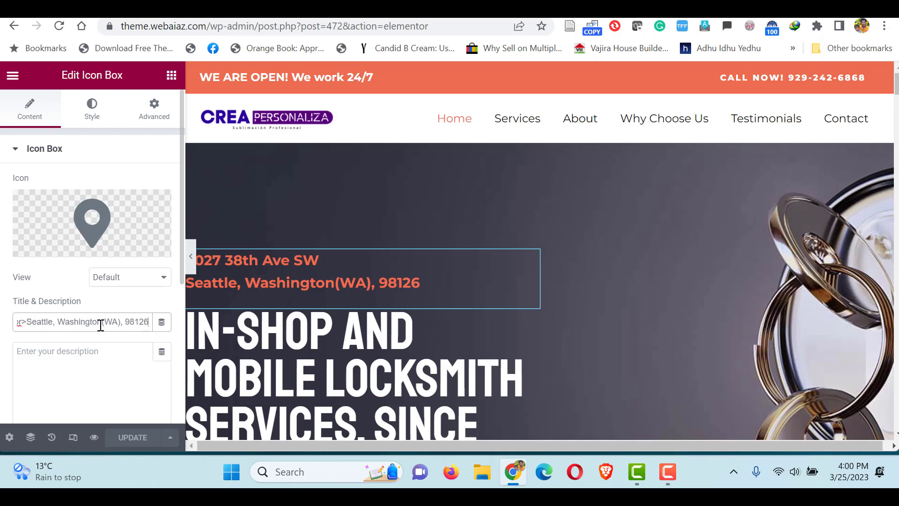
- Set the hero heading's HTML tag to H2, keeping its size at Default and its link empty
{"action": "left_click", "coordinate": [517, 332]}
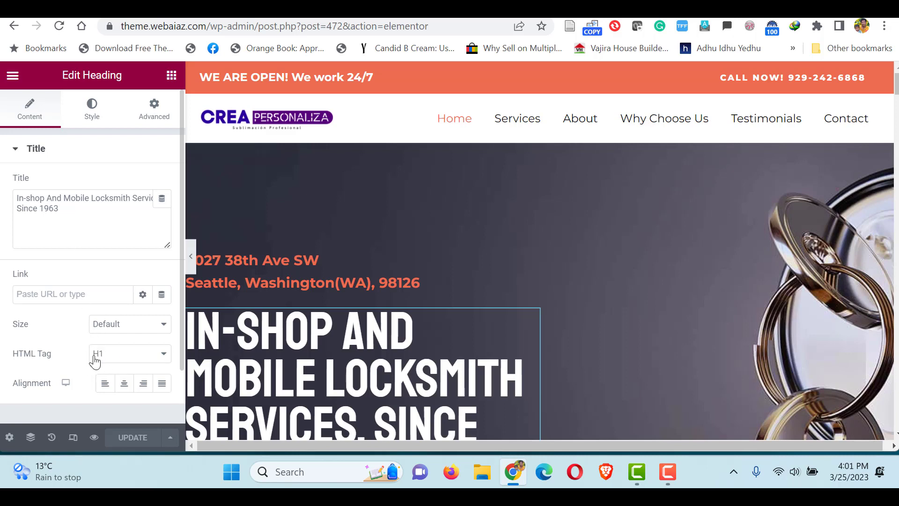
{"action": "left_click", "coordinate": [117, 360]}
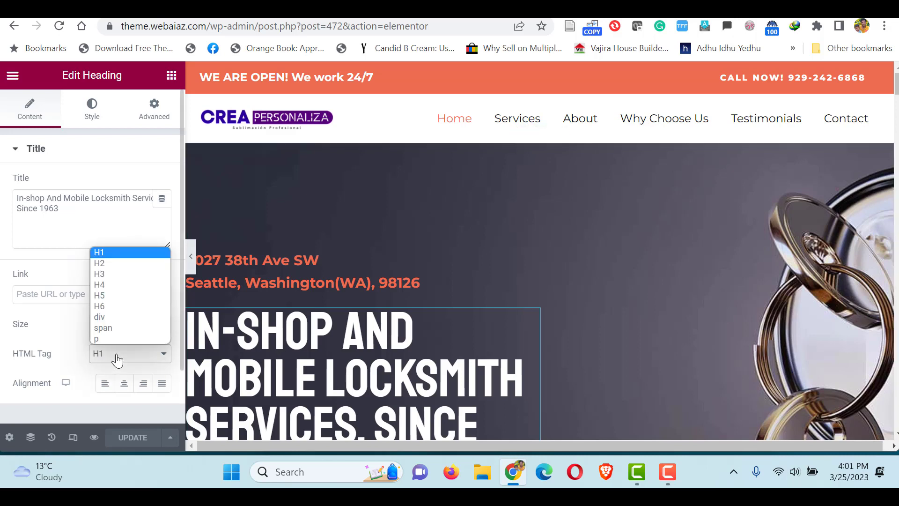
{"action": "left_click", "coordinate": [105, 263]}
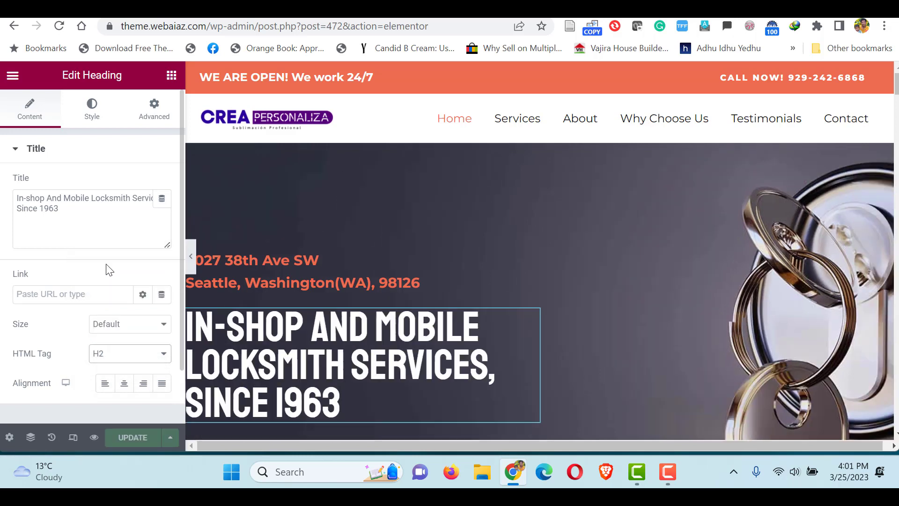
{"action": "left_click", "coordinate": [132, 331]}
{"action": "left_click", "coordinate": [70, 333]}
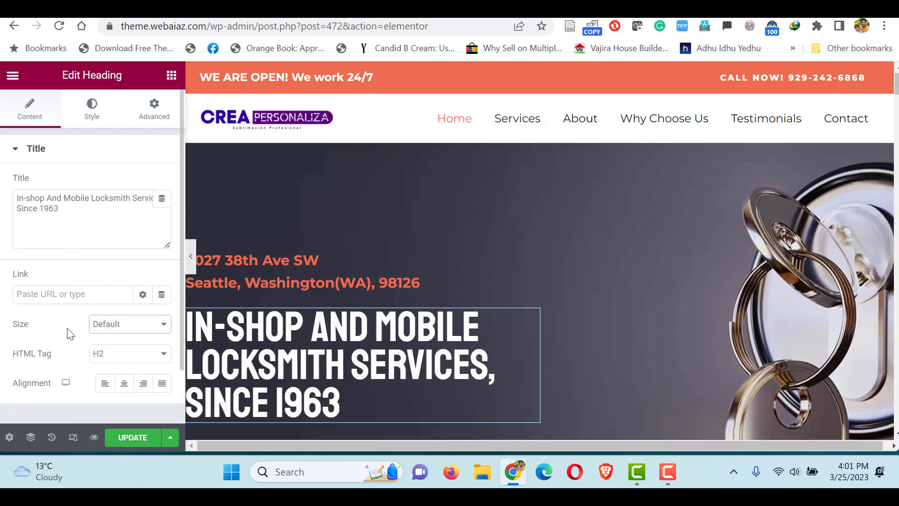
{"action": "left_click", "coordinate": [55, 295]}
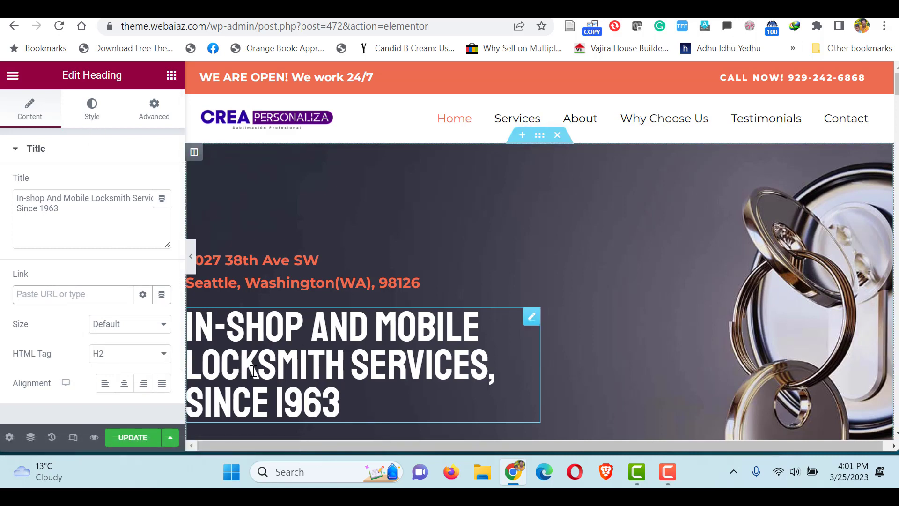
- Change the hero heading's text colour to yellow #E3F00D in its style settings
{"action": "left_click", "coordinate": [88, 112]}
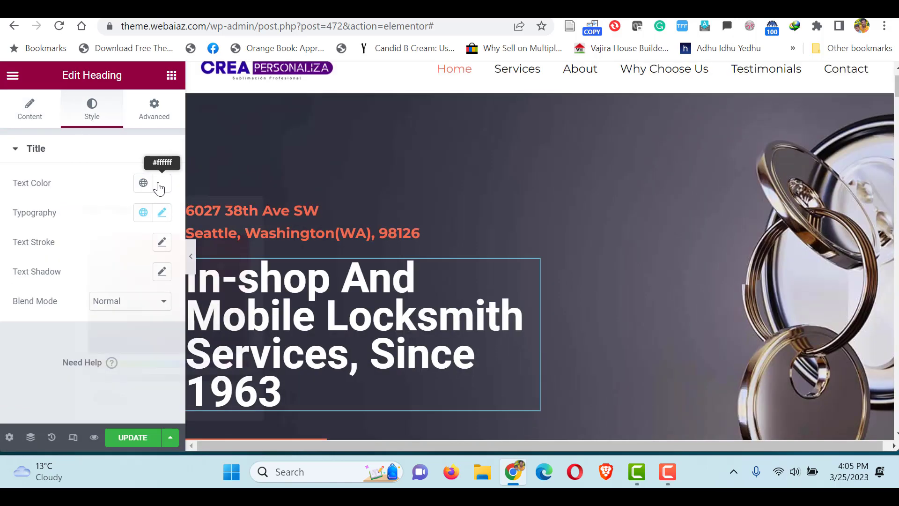
{"action": "left_click", "coordinate": [159, 187]}
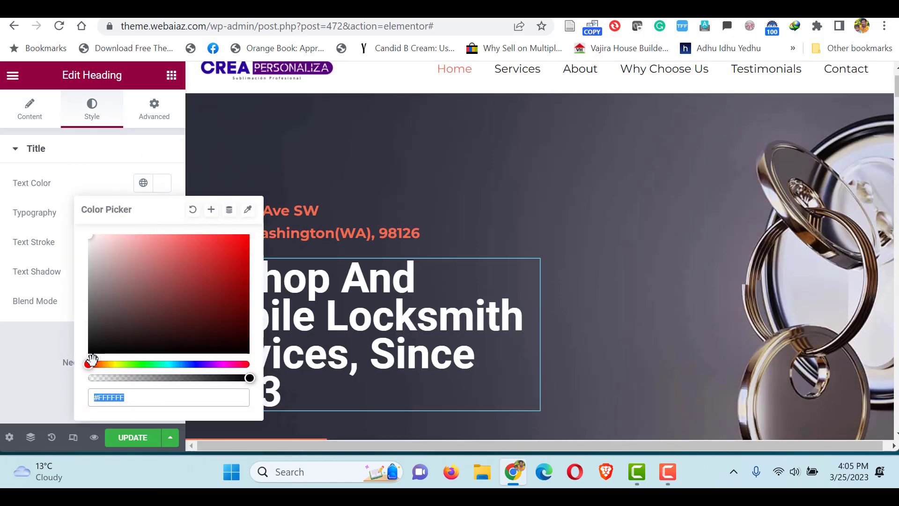
{"action": "left_click_drag", "start_coordinate": [89, 366], "coordinate": [116, 365]}
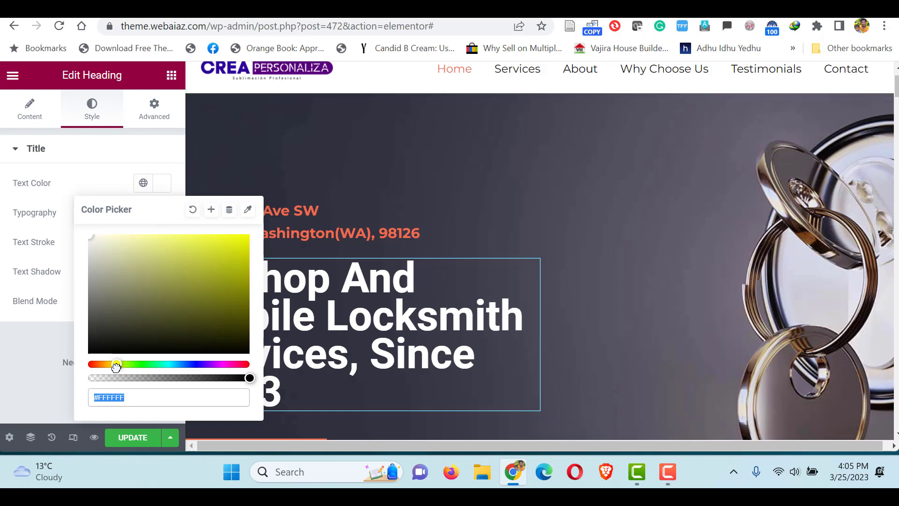
{"action": "left_click", "coordinate": [241, 240]}
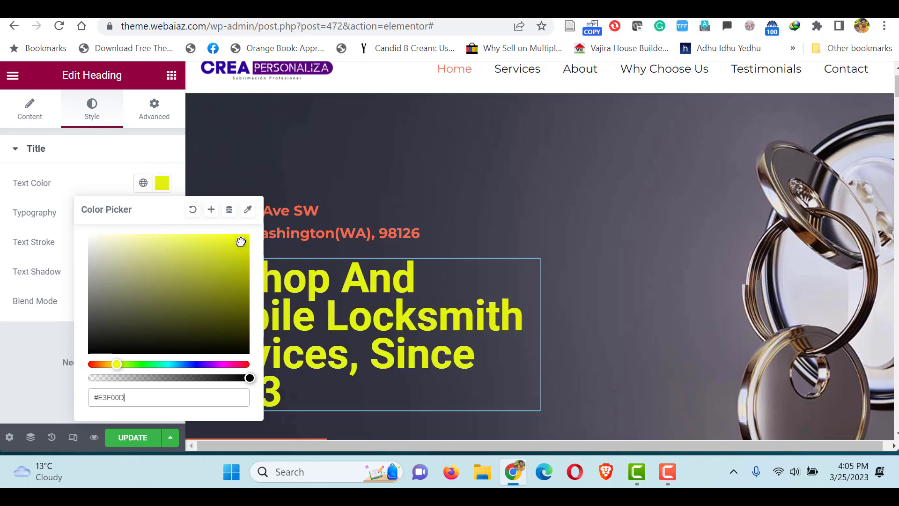
{"action": "left_click", "coordinate": [125, 155]}
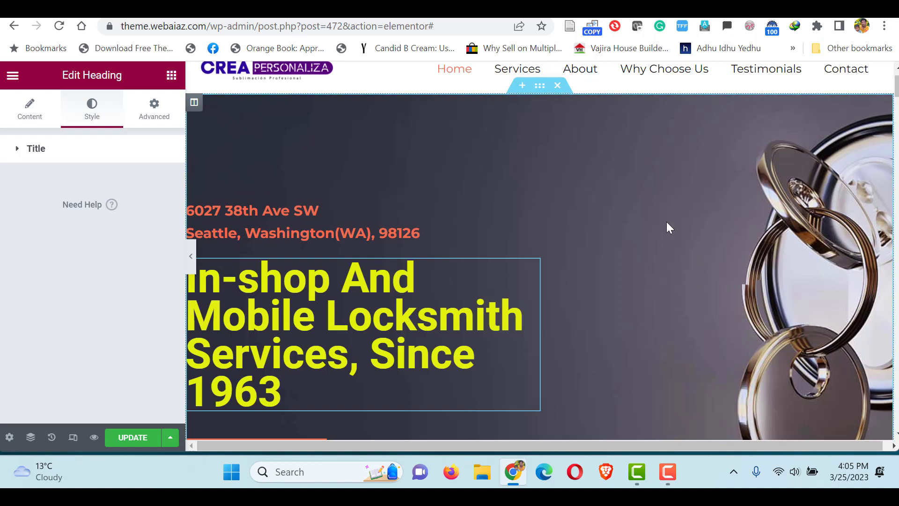
- Examine the hero section's layout, structure, background image and background overlay settings
{"action": "left_click", "coordinate": [540, 87]}
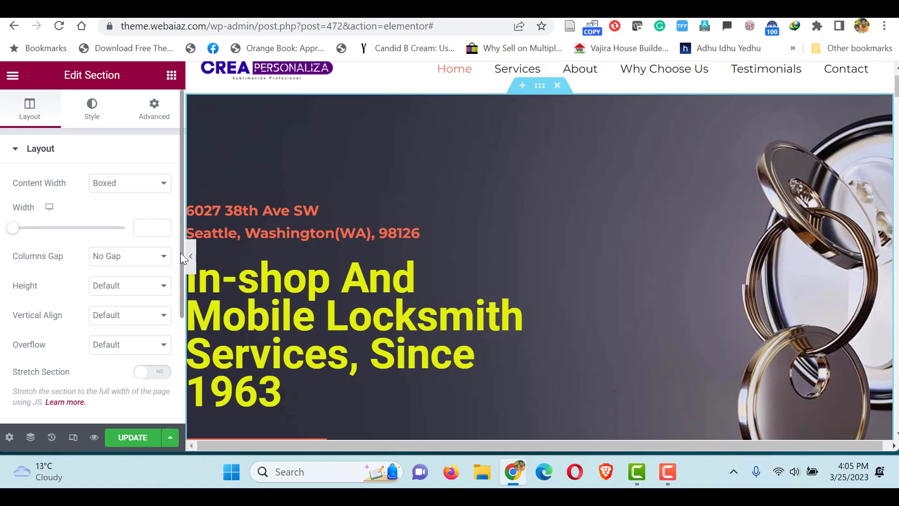
{"action": "left_click_drag", "start_coordinate": [181, 252], "coordinate": [173, 370]}
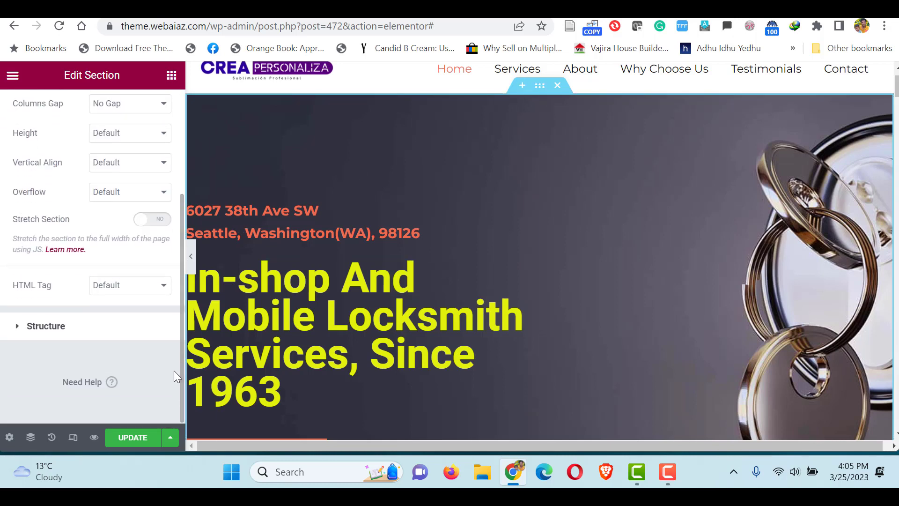
{"action": "left_click", "coordinate": [17, 336]}
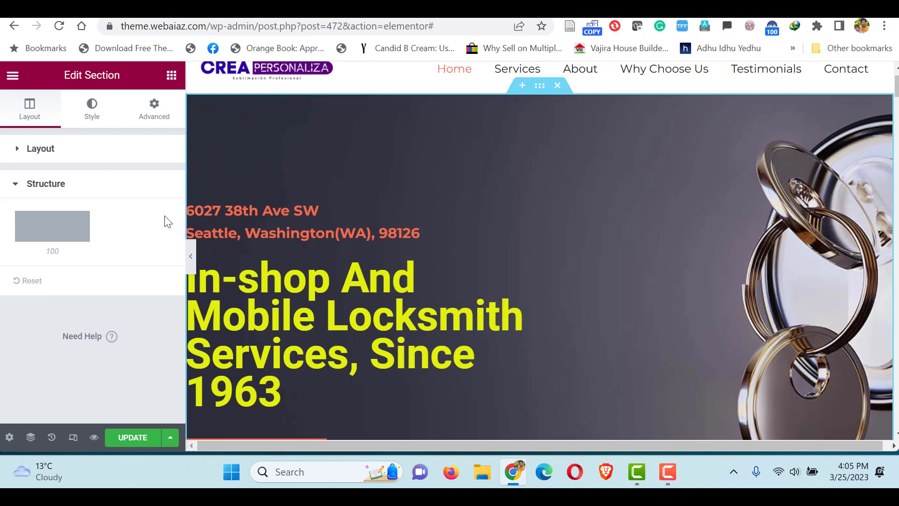
{"action": "left_click", "coordinate": [93, 116]}
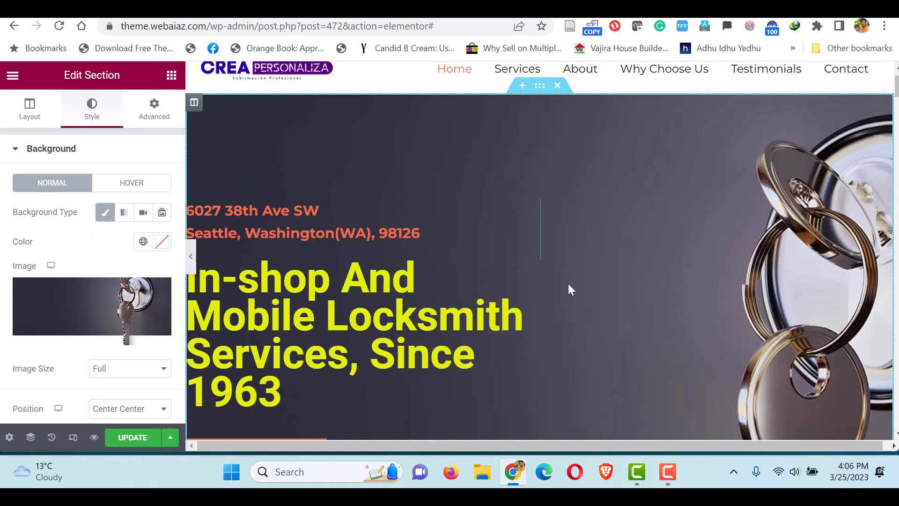
{"action": "mouse_move", "coordinate": [94, 311]}
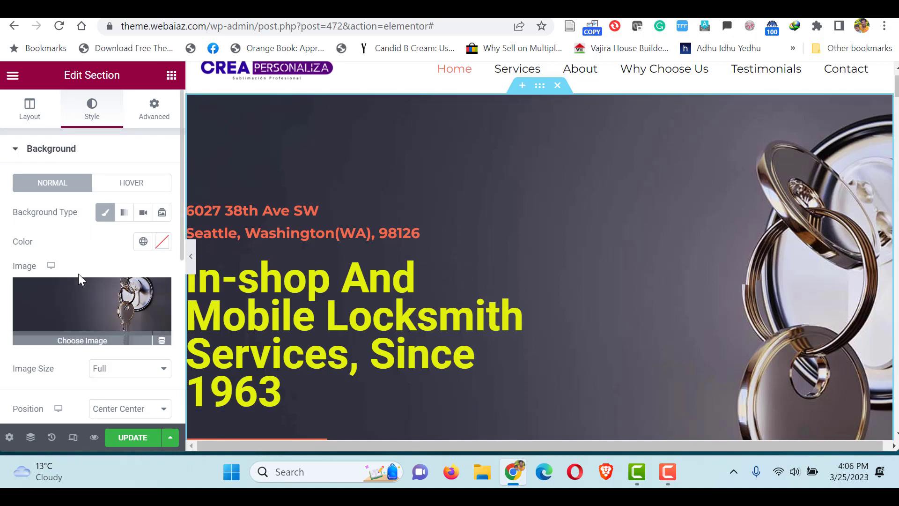
{"action": "scroll", "coordinate": [179, 212], "scroll_direction": "down", "scroll_amount": 5}
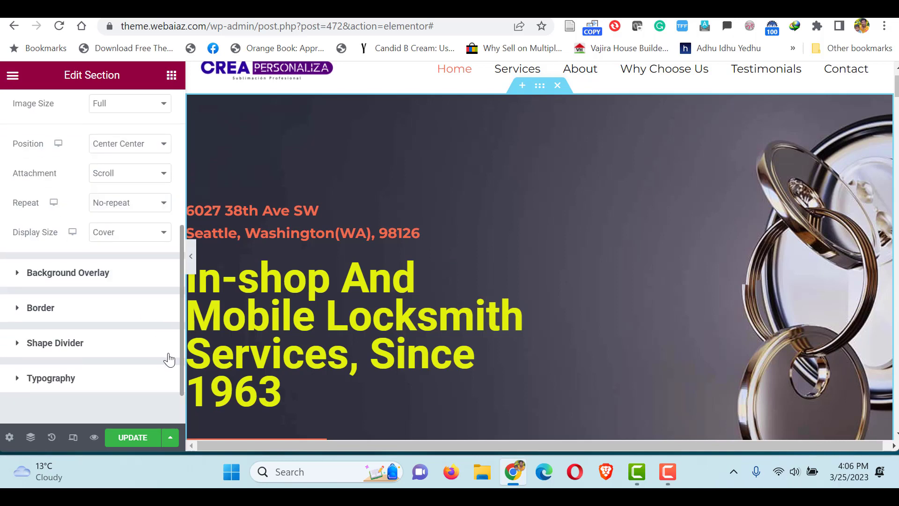
{"action": "left_click", "coordinate": [58, 274]}
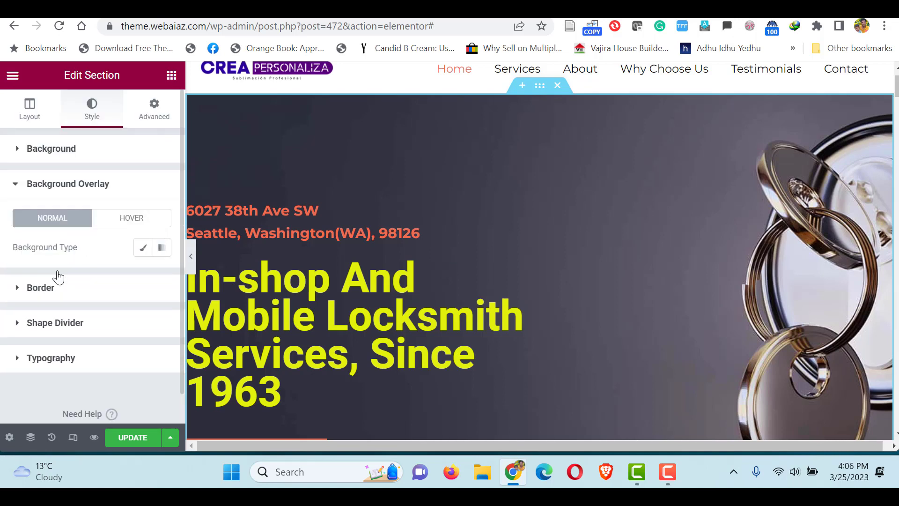
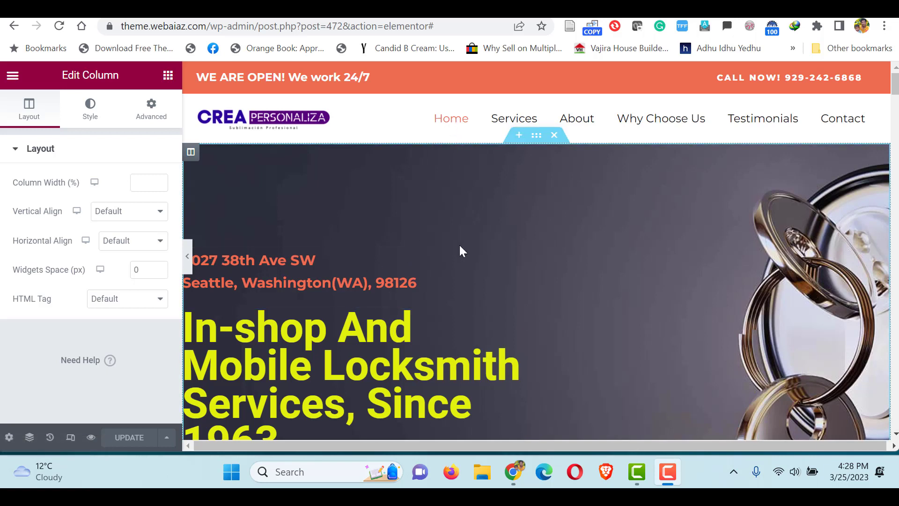
- Examine the menu anchor ID above the Our Services heading and the section's advanced CSS ID setting
{"action": "left_click", "coordinate": [502, 126]}
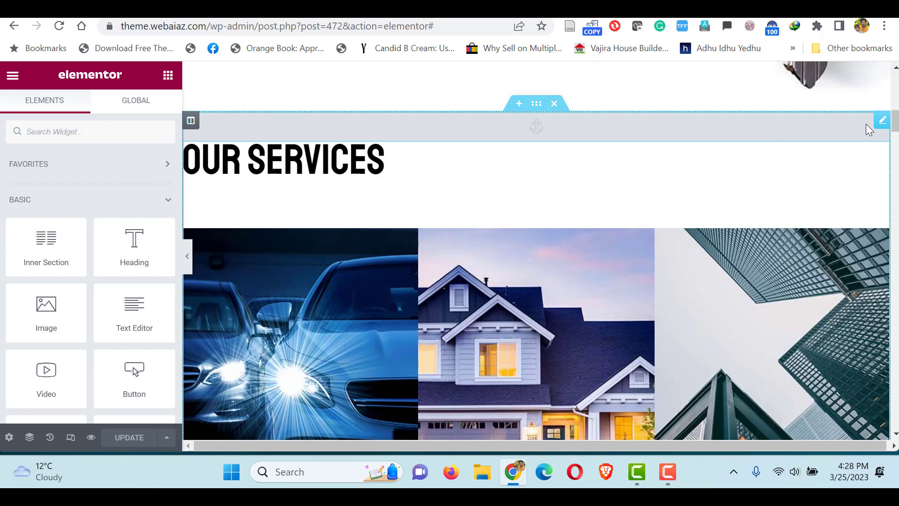
{"action": "left_click", "coordinate": [881, 121]}
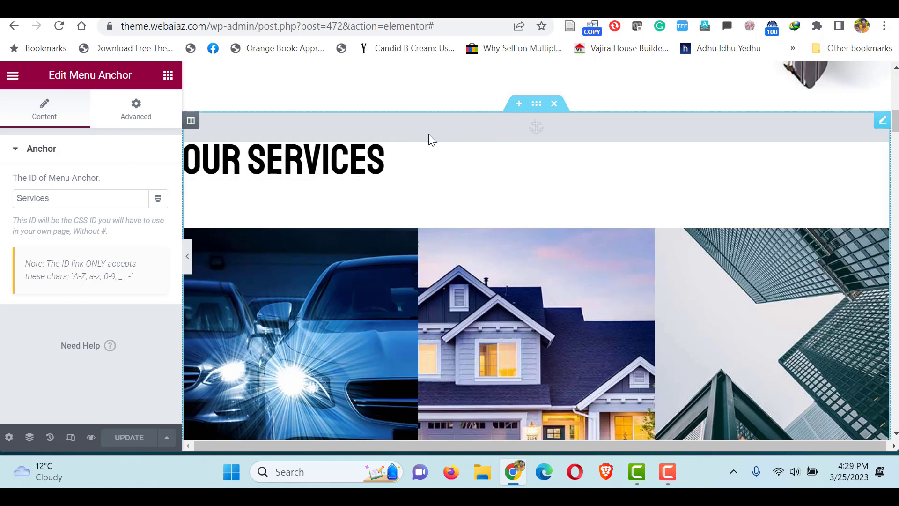
{"action": "left_click", "coordinate": [530, 110]}
{"action": "left_click", "coordinate": [150, 117]}
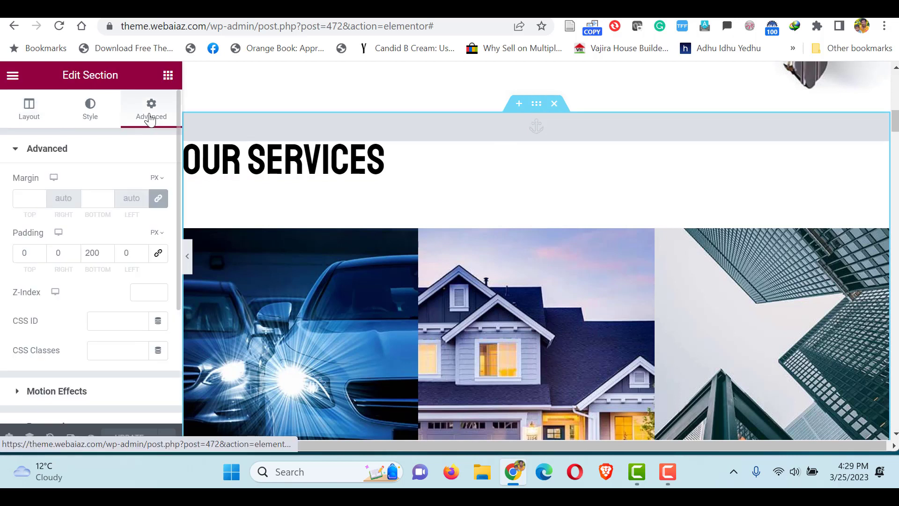
{"action": "scroll", "coordinate": [117, 211], "scroll_direction": "down", "scroll_amount": 1}
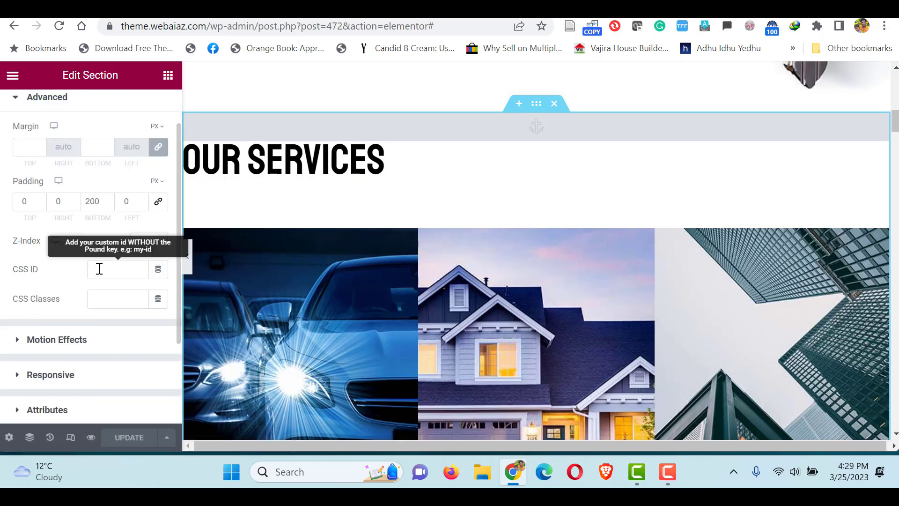
{"action": "left_click", "coordinate": [99, 268]}
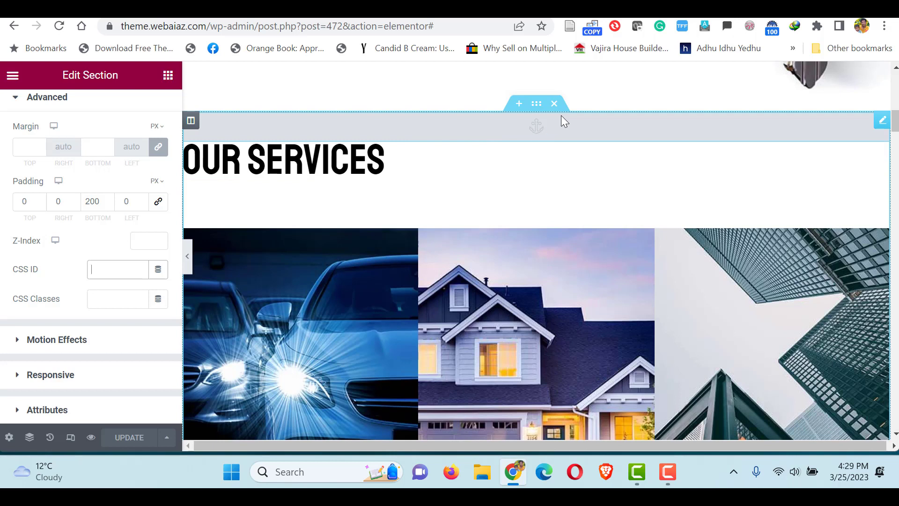
{"action": "left_click", "coordinate": [881, 121]}
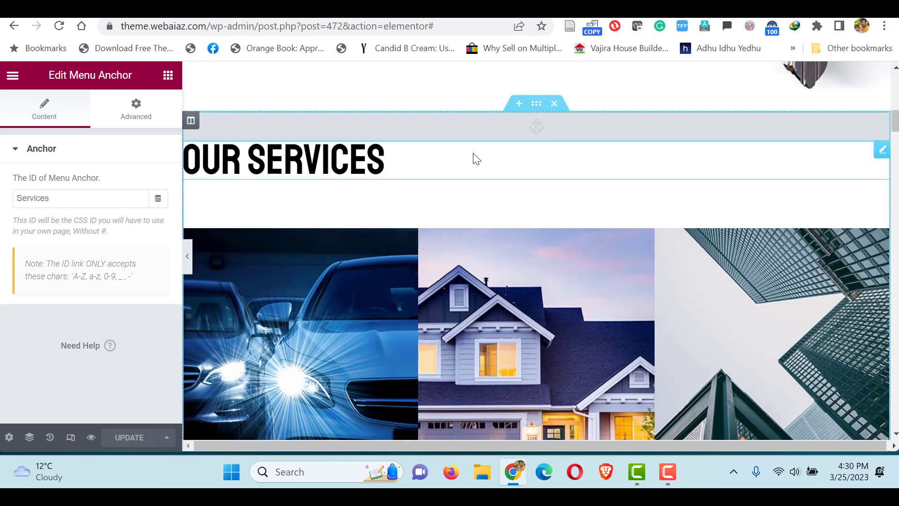
- Set the Our Services heading's HTML tag to H3 and check its style settings
{"action": "left_click", "coordinate": [880, 150]}
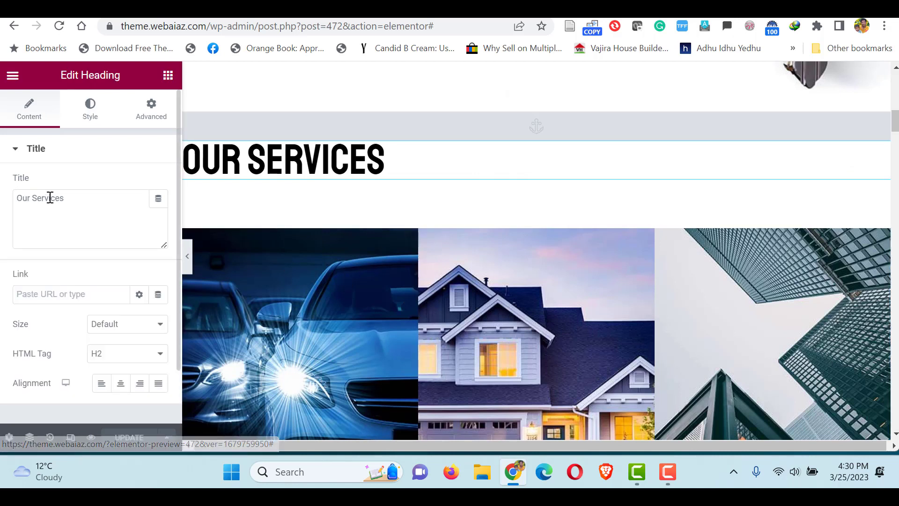
{"action": "left_click", "coordinate": [132, 361]}
{"action": "left_click", "coordinate": [115, 280]}
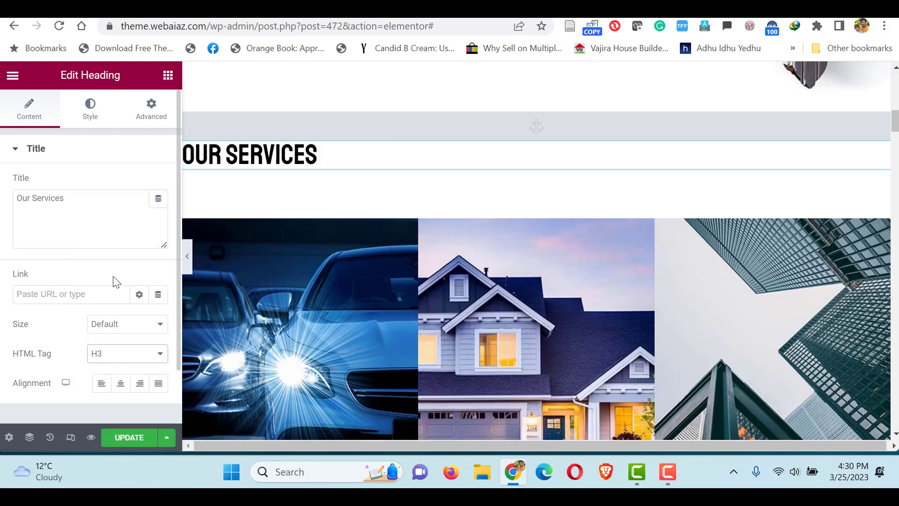
{"action": "left_click", "coordinate": [88, 123]}
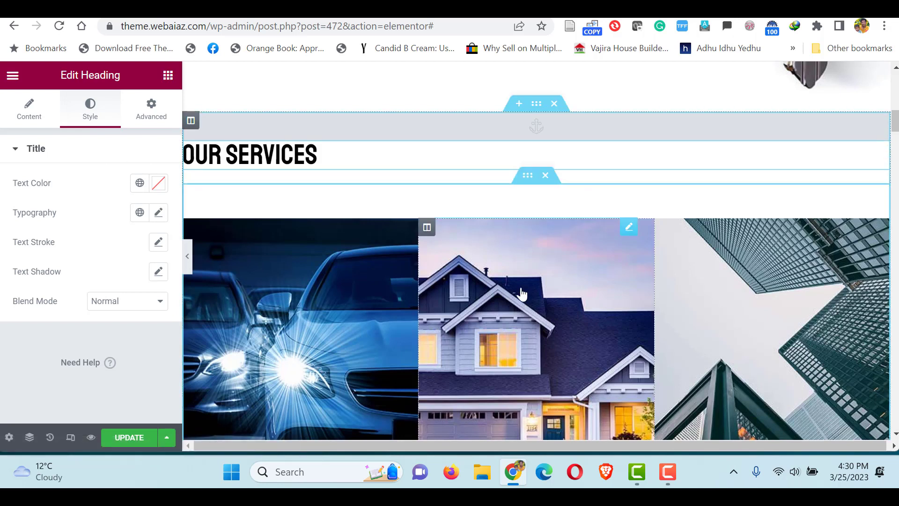
- Examine the settings of the services inner section and the layout and style of its first column
{"action": "left_click", "coordinate": [191, 228]}
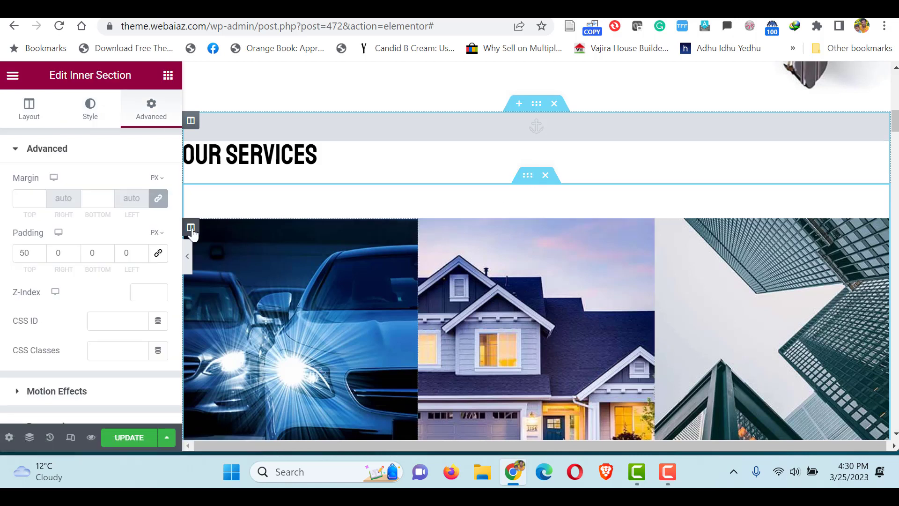
{"action": "left_click", "coordinate": [191, 229]}
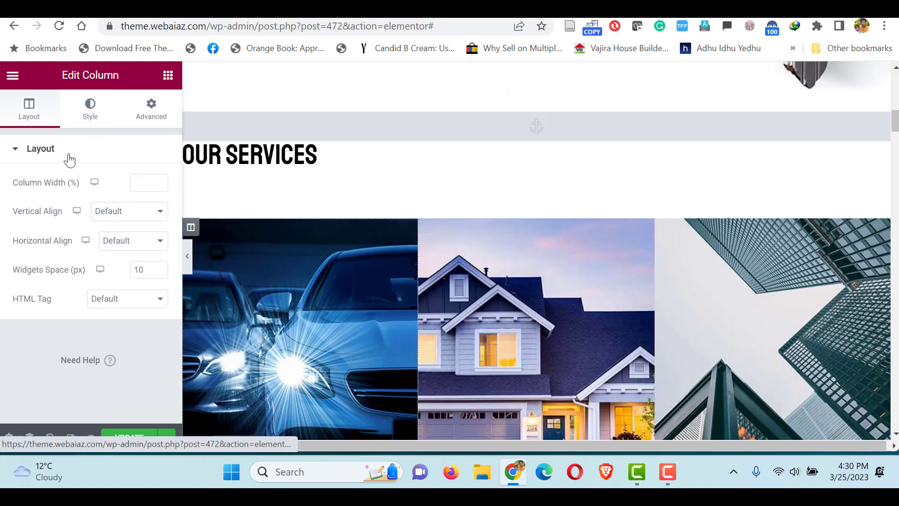
{"action": "left_click", "coordinate": [86, 119]}
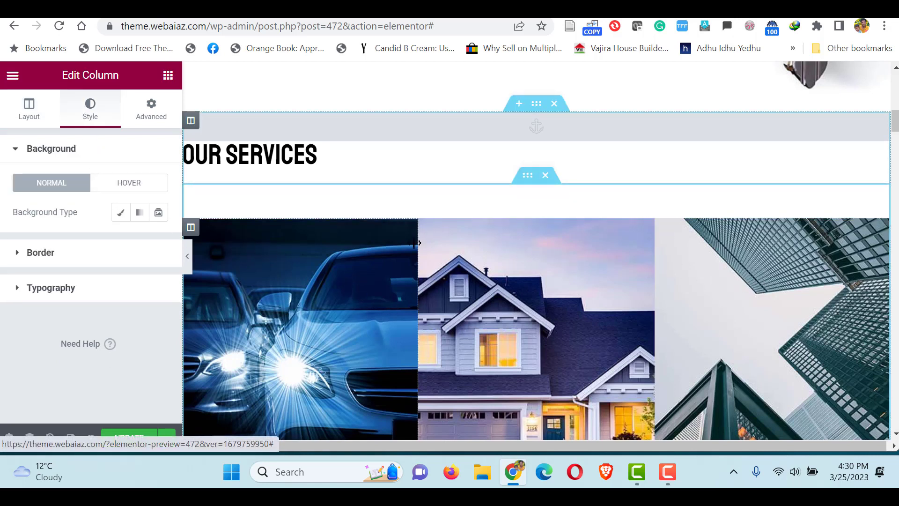
- Change the car service image's size to Medium Large - 768 x 0, trying Medium - 300 x 300 first
{"action": "left_click", "coordinate": [394, 228]}
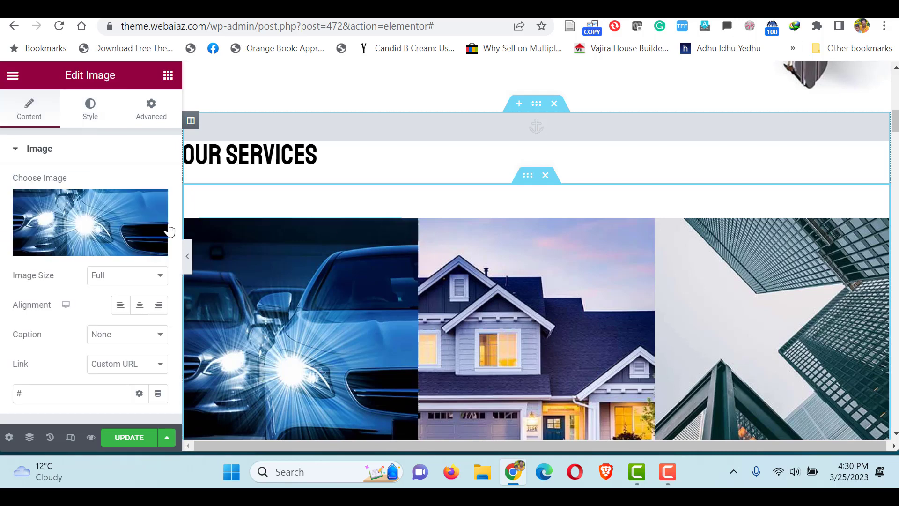
{"action": "left_click", "coordinate": [117, 279]}
{"action": "left_click", "coordinate": [118, 301]}
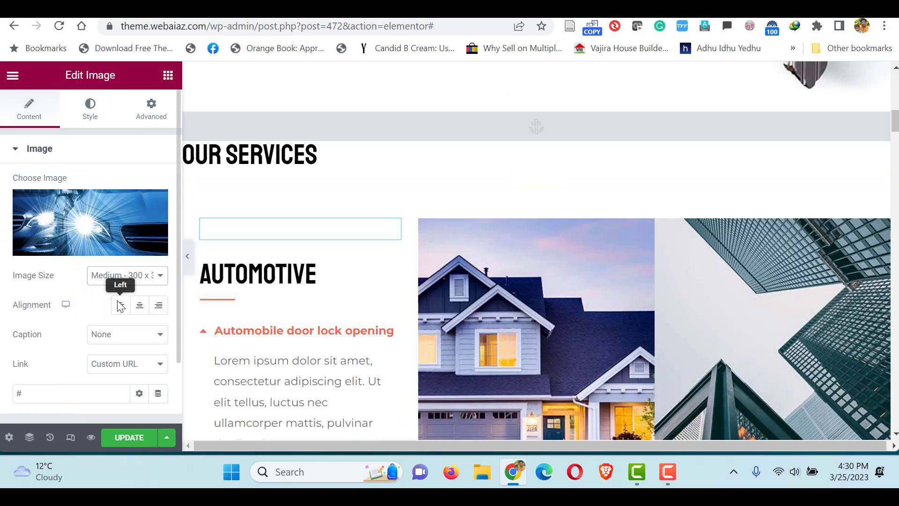
{"action": "left_click", "coordinate": [121, 278]}
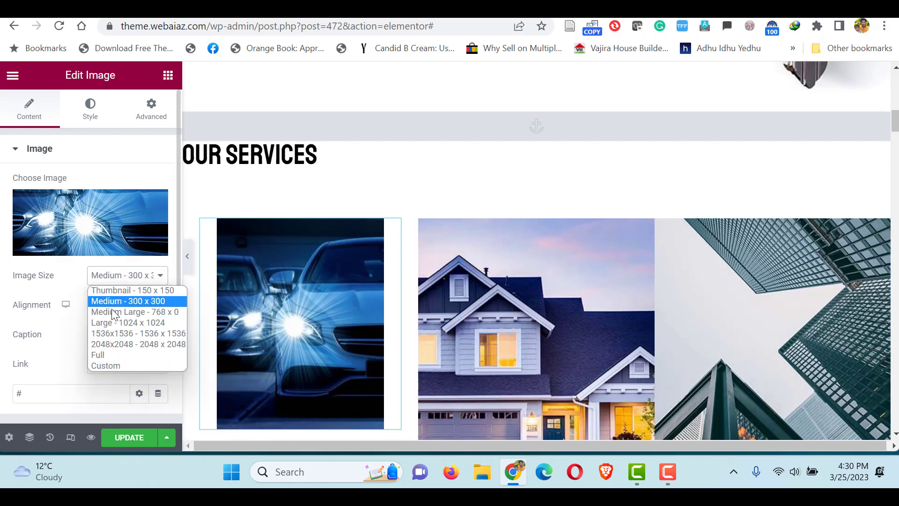
{"action": "key", "text": "Escape"}
{"action": "key", "text": "Down"}
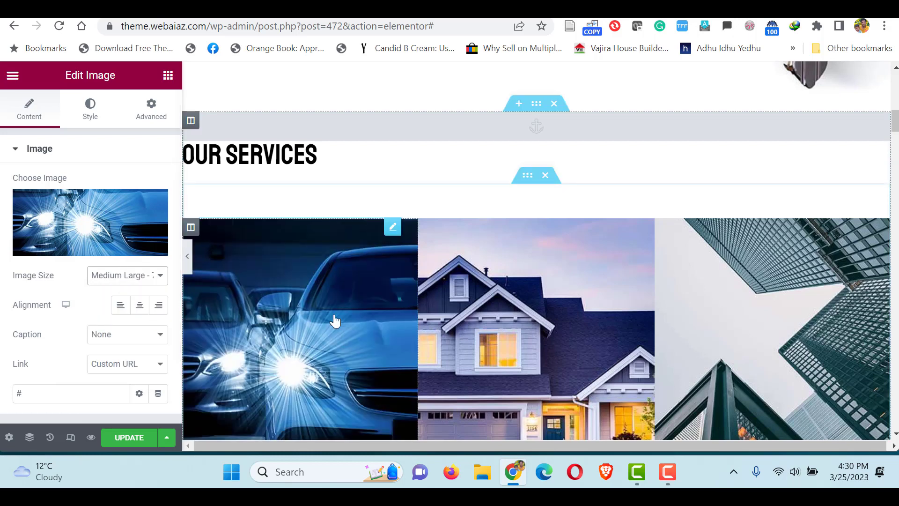
- Examine the image settings of the house and office building photos and the title text of the Automotive heading
{"action": "left_click", "coordinate": [630, 231]}
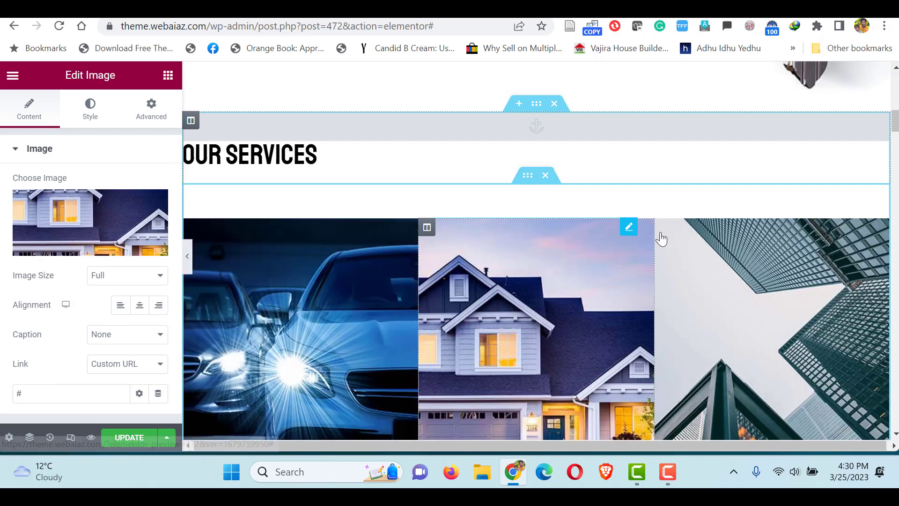
{"action": "left_click", "coordinate": [865, 230]}
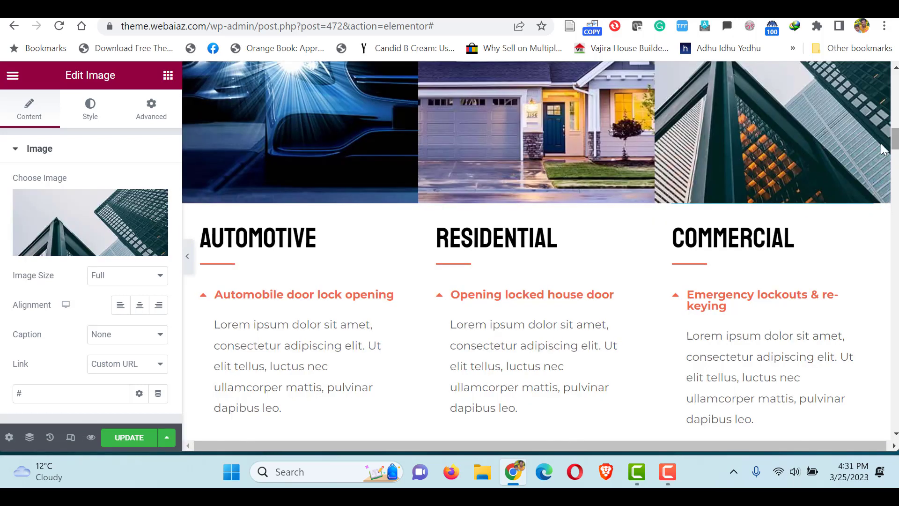
{"action": "scroll", "coordinate": [395, 275], "scroll_direction": "down", "scroll_amount": 5}
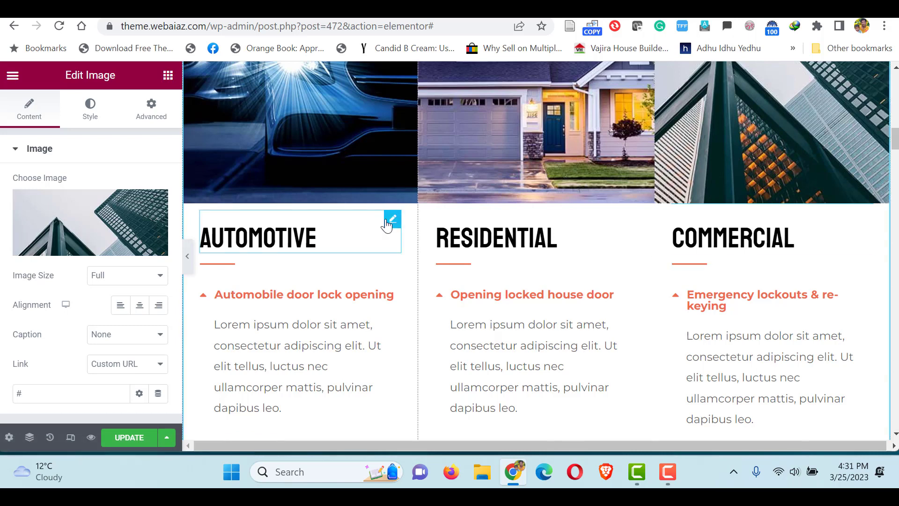
{"action": "left_click", "coordinate": [390, 221]}
{"action": "left_click", "coordinate": [73, 205]}
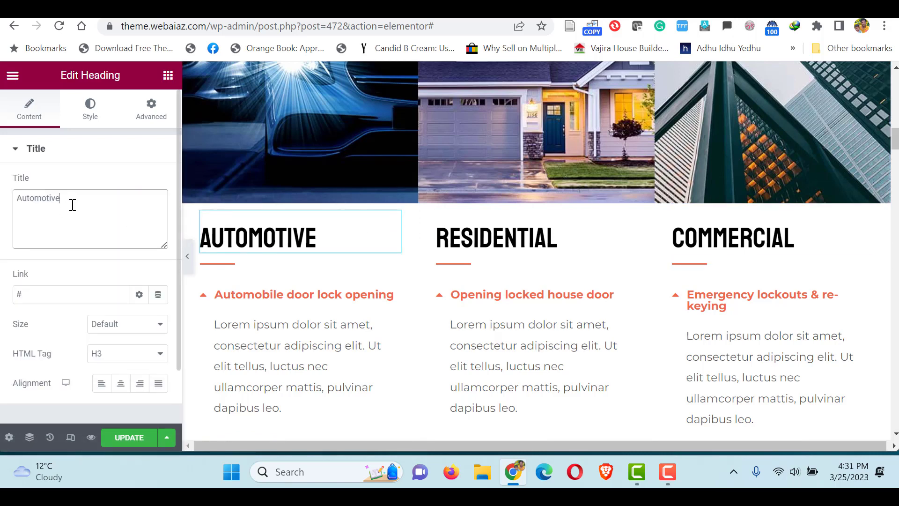
- Examine the Automotive toggle items with their titles and descriptions, plus the Residential heading and its toggle items
{"action": "left_click", "coordinate": [391, 287]}
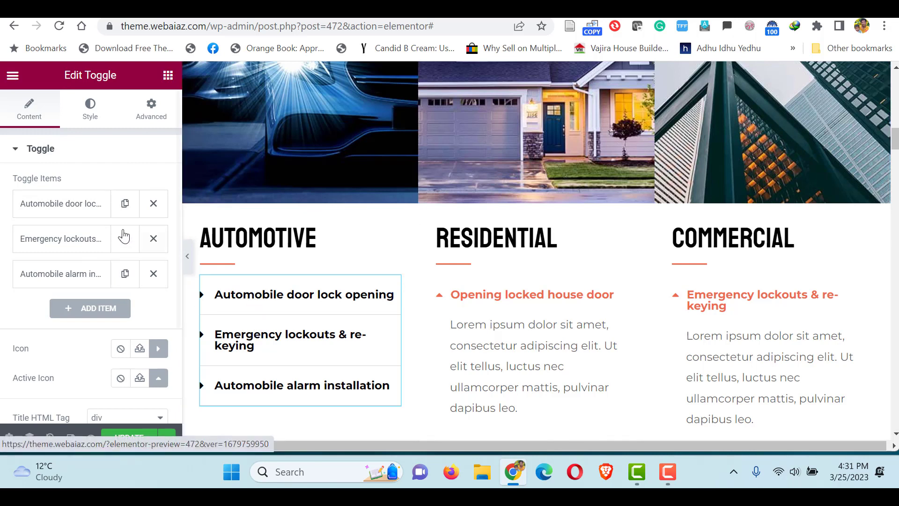
{"action": "left_click", "coordinate": [68, 215]}
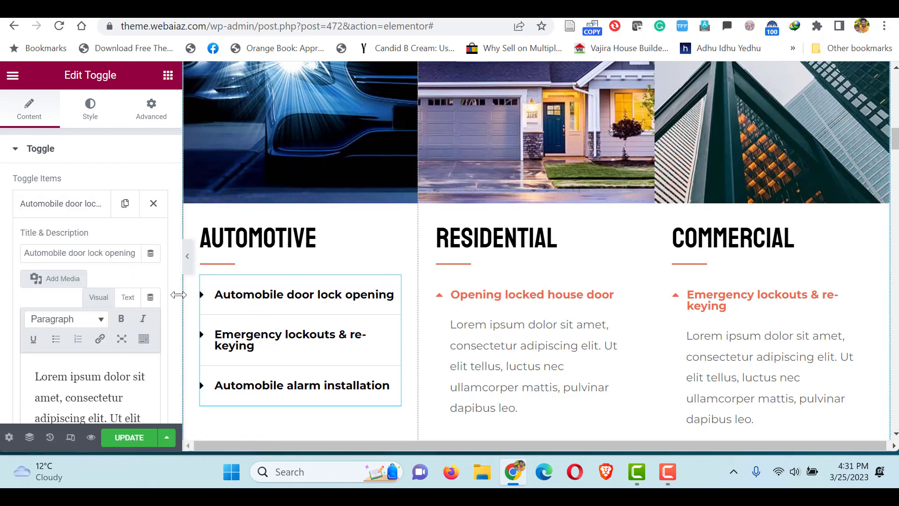
{"action": "scroll", "coordinate": [176, 296], "scroll_direction": "down", "scroll_amount": 1}
{"action": "scroll", "coordinate": [176, 332], "scroll_direction": "down", "scroll_amount": 2}
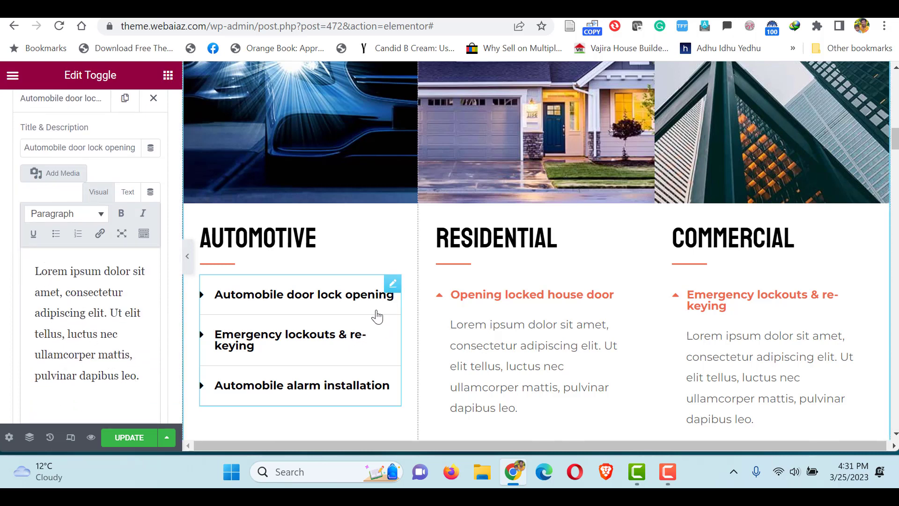
{"action": "scroll", "coordinate": [171, 319], "scroll_direction": "down", "scroll_amount": 4}
{"action": "left_click", "coordinate": [82, 294]}
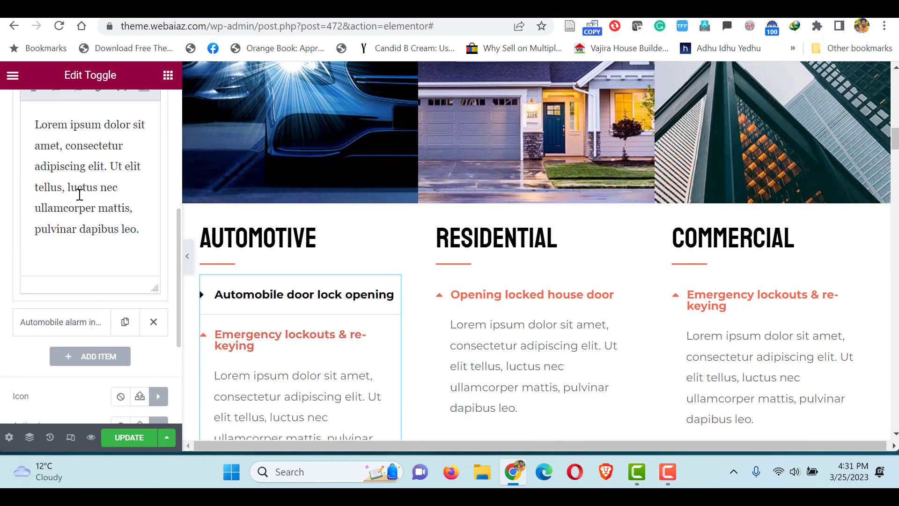
{"action": "left_click", "coordinate": [520, 244]}
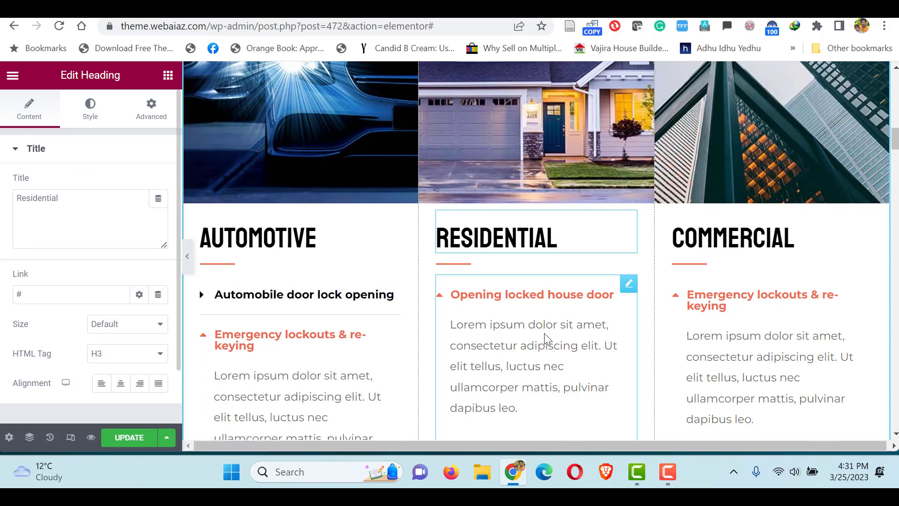
{"action": "left_click", "coordinate": [628, 284]}
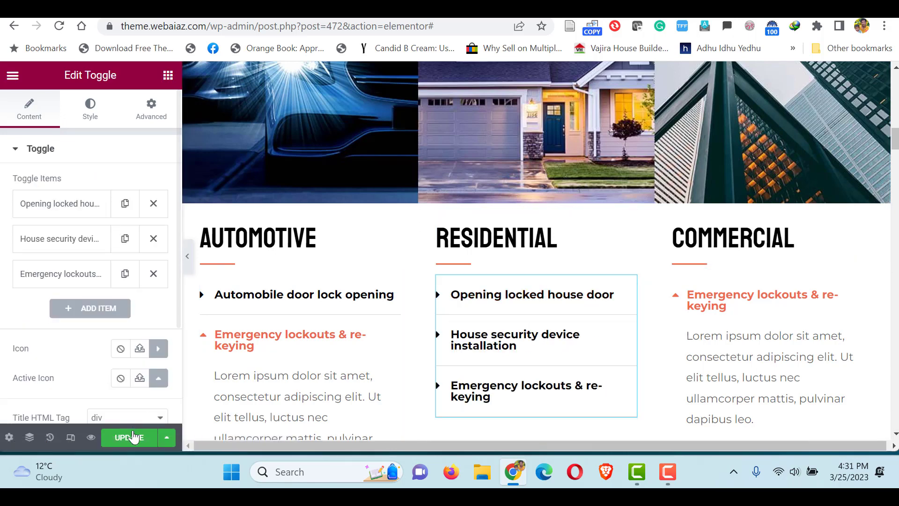
- Publish the page changes and reload the live site to check the Our Services section
{"action": "left_click", "coordinate": [132, 438]}
{"action": "left_click", "coordinate": [244, 9]}
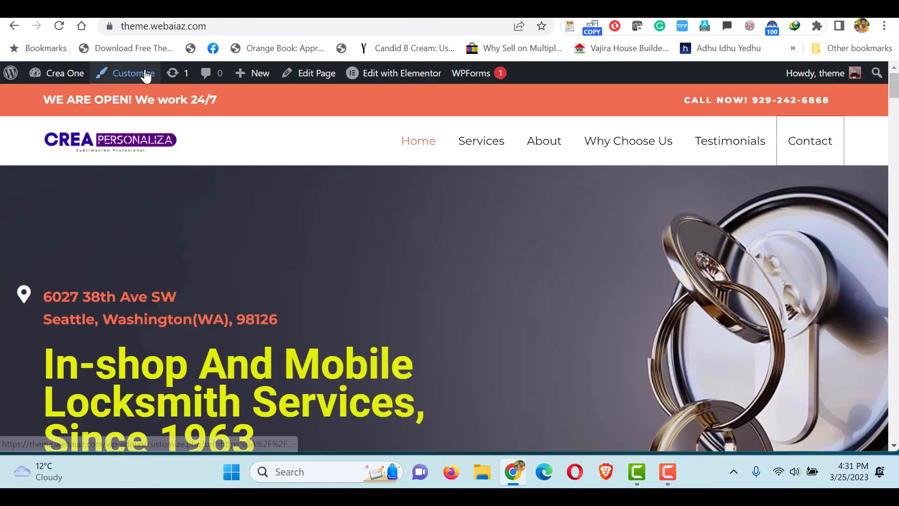
{"action": "left_click", "coordinate": [59, 25]}
{"action": "scroll", "coordinate": [307, 139], "scroll_direction": "down", "scroll_amount": 10}
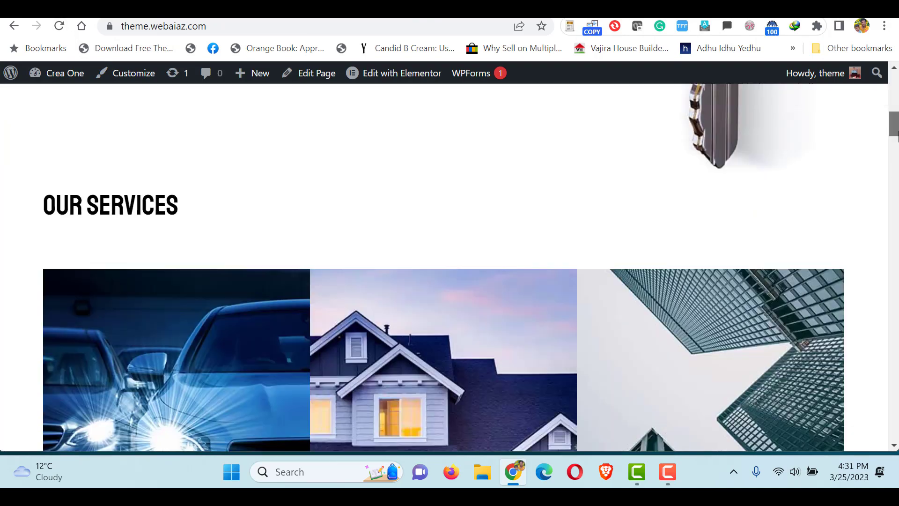
{"action": "scroll", "coordinate": [165, 263], "scroll_direction": "down", "scroll_amount": 2}
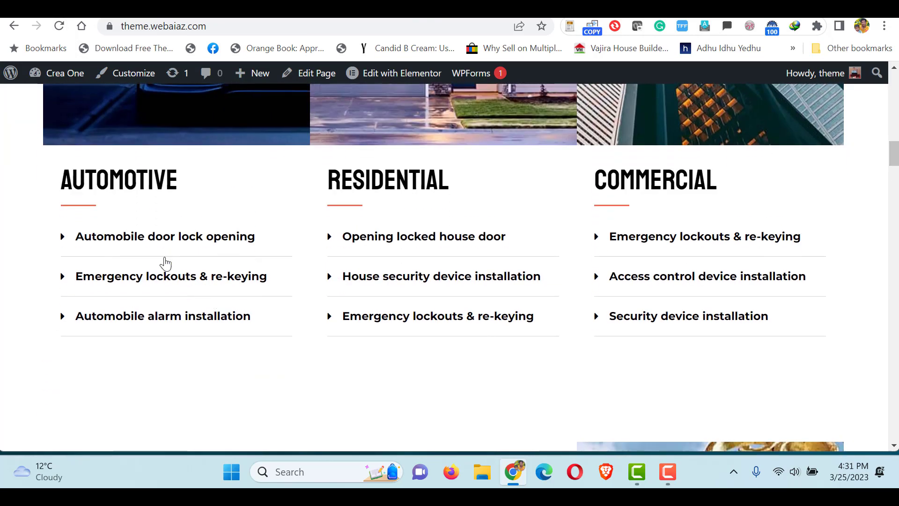
- Expand the first two Automotive and first two Residential service items on the live page to check their descriptions
{"action": "left_click", "coordinate": [141, 253]}
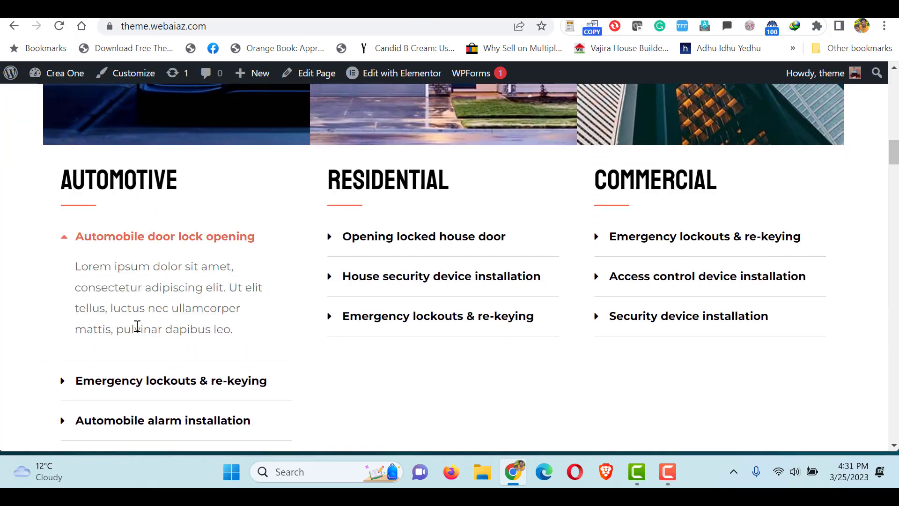
{"action": "left_click", "coordinate": [132, 390]}
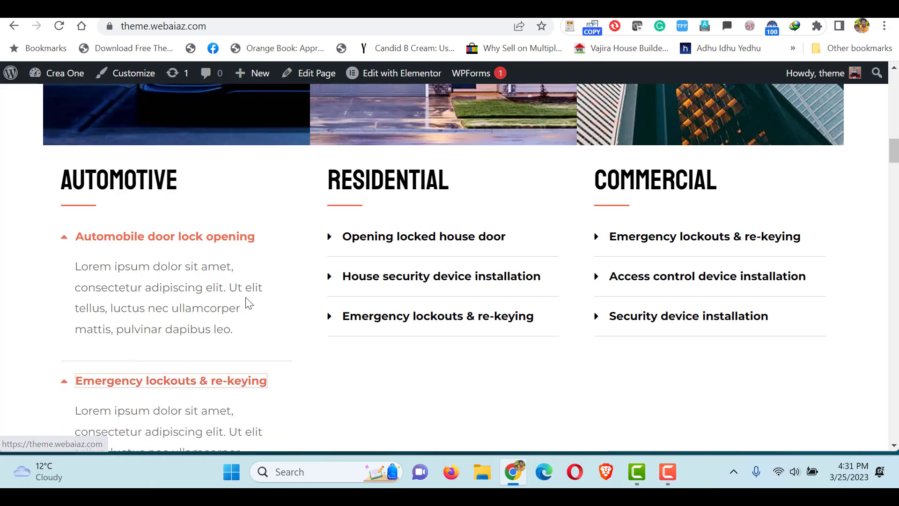
{"action": "left_click", "coordinate": [407, 253]}
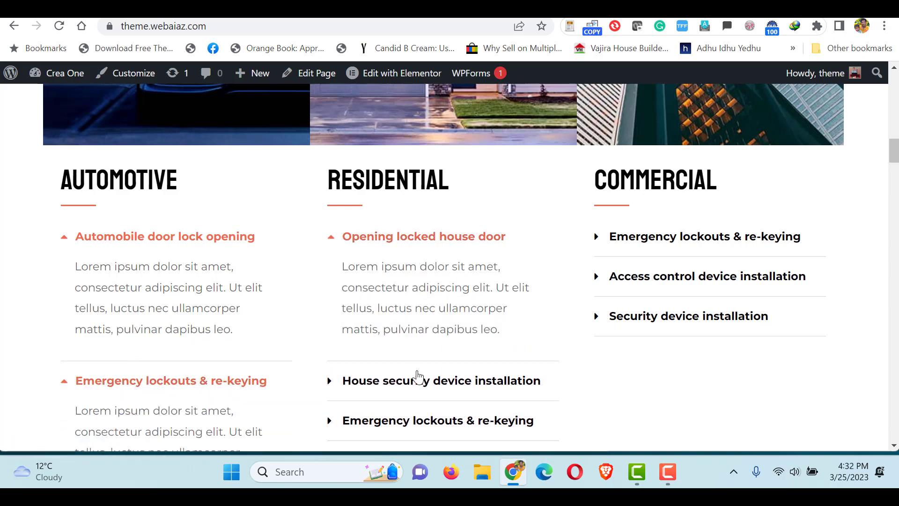
{"action": "left_click", "coordinate": [417, 377]}
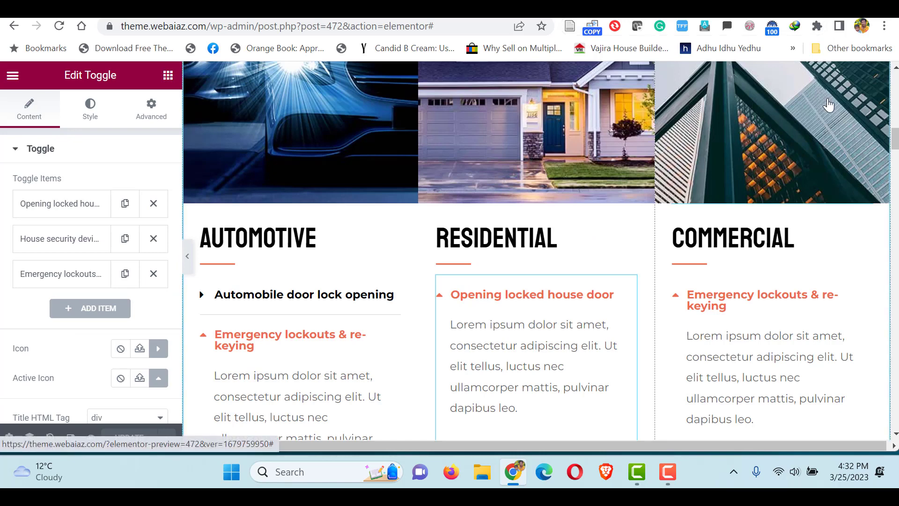
- Examine the advanced padding and CSS ID settings of the About Us text column in the Elementor editor
{"action": "scroll", "coordinate": [538, 253], "scroll_direction": "down", "scroll_amount": 12}
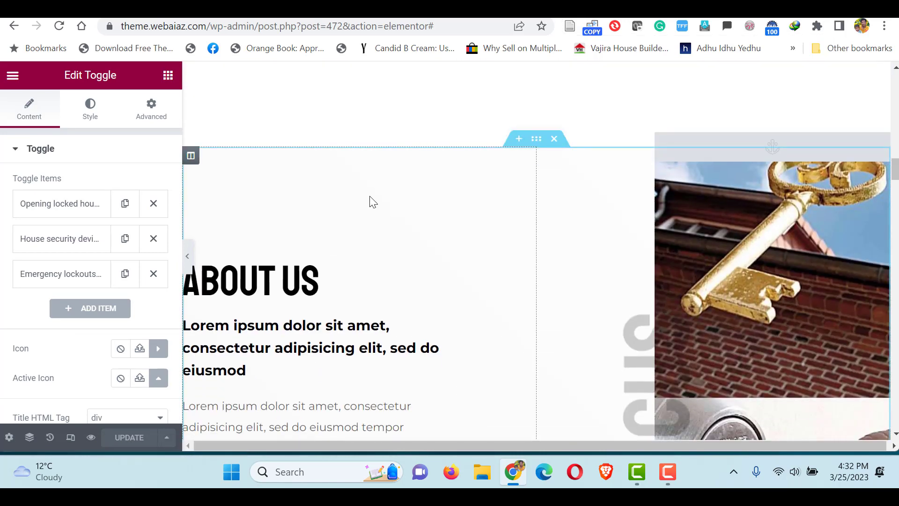
{"action": "scroll", "coordinate": [281, 215], "scroll_direction": "up", "scroll_amount": 2}
{"action": "left_click", "coordinate": [190, 225]}
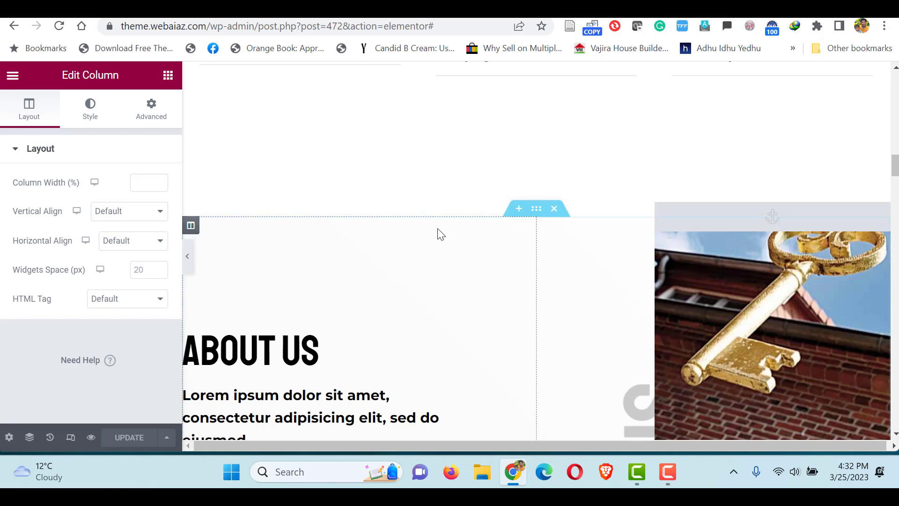
{"action": "left_click", "coordinate": [151, 110]}
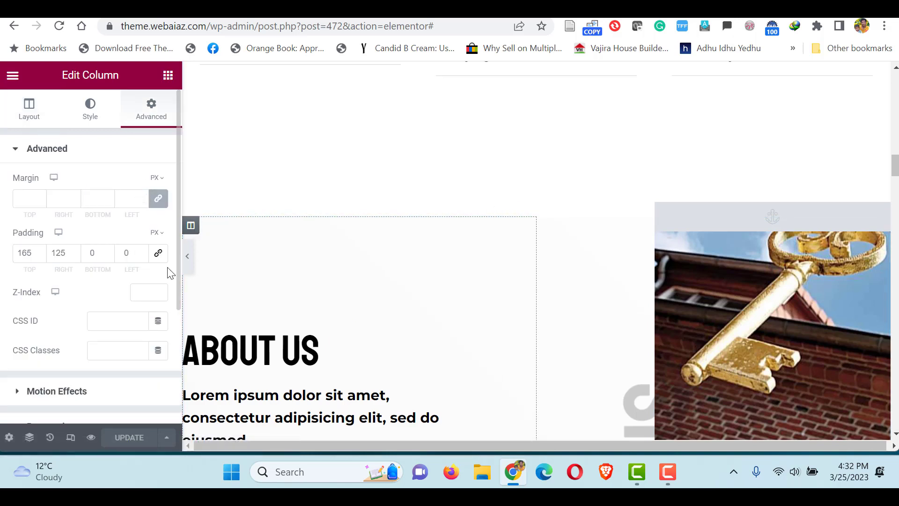
{"action": "left_click", "coordinate": [97, 320]}
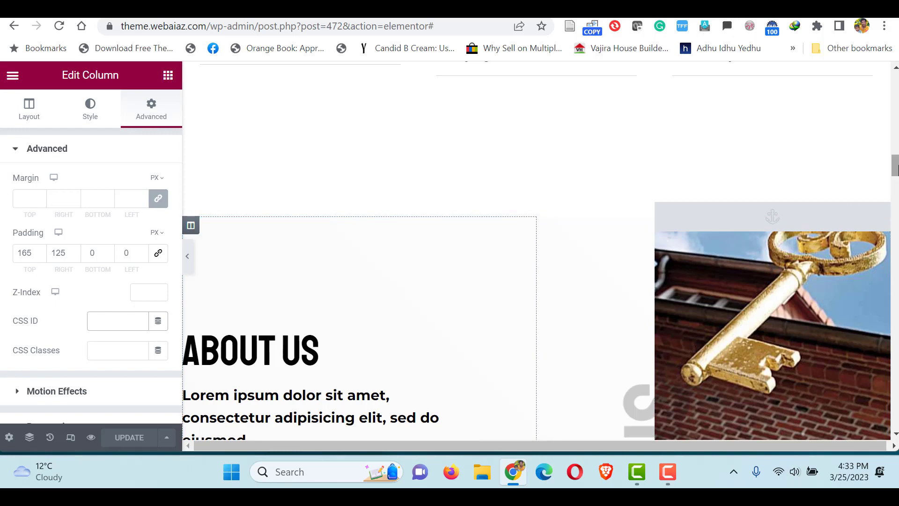
- Examine the content settings of the About Us subheading, its first paragraph and the key image beside them
{"action": "left_click", "coordinate": [896, 182]}
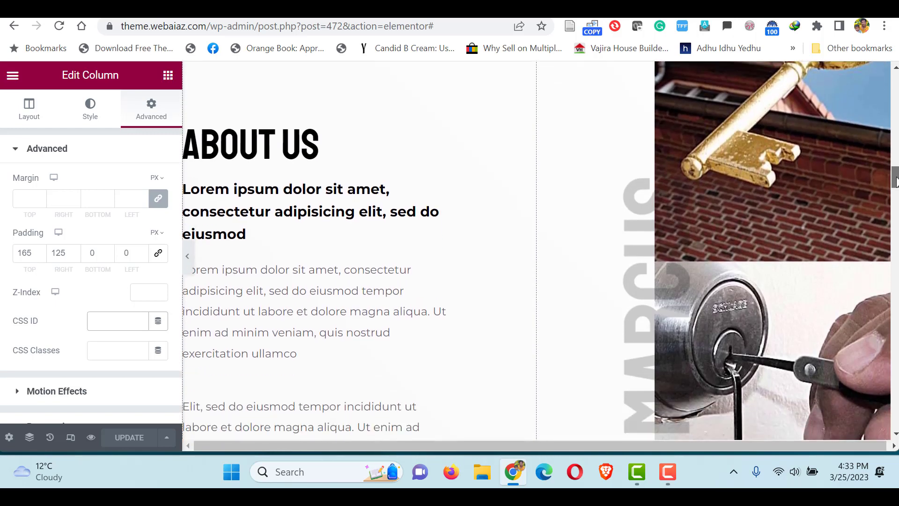
{"action": "left_click", "coordinate": [335, 167]}
{"action": "left_click", "coordinate": [294, 219]}
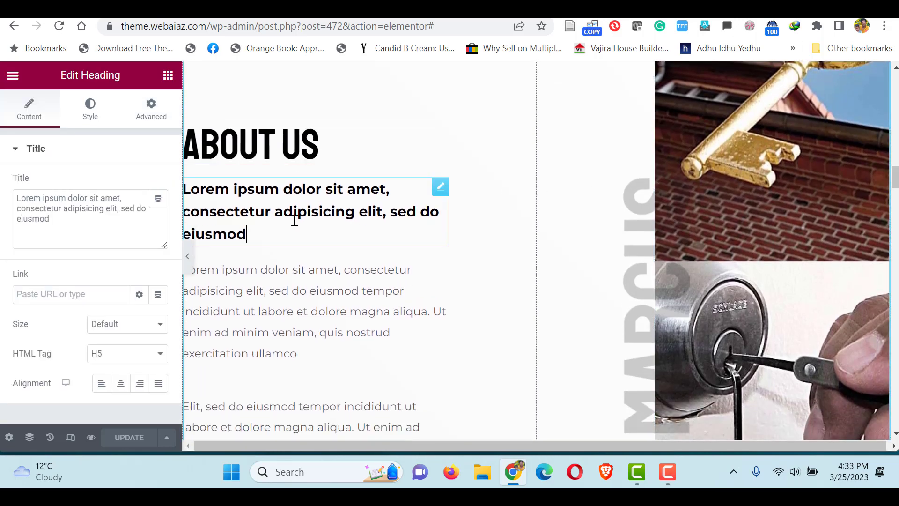
{"action": "left_click", "coordinate": [277, 295]}
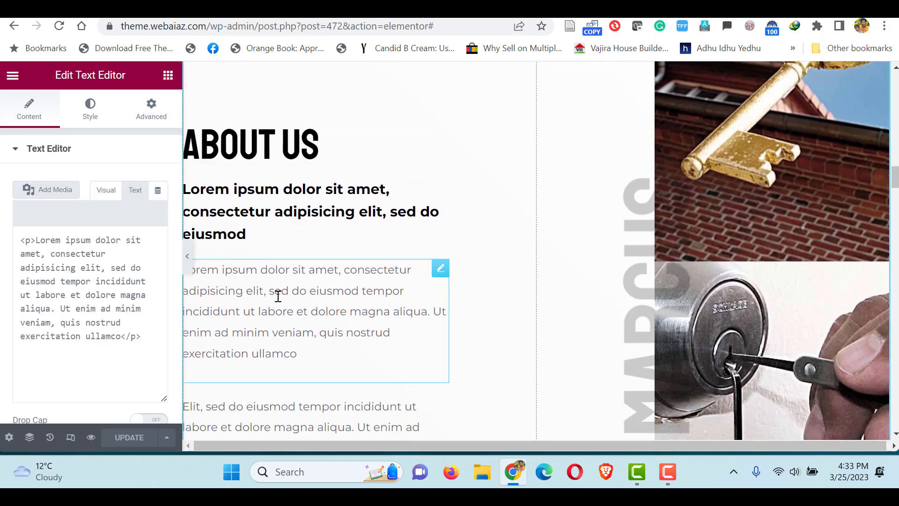
{"action": "left_click", "coordinate": [717, 185]}
{"action": "scroll", "coordinate": [828, 212], "scroll_direction": "up", "scroll_amount": 3}
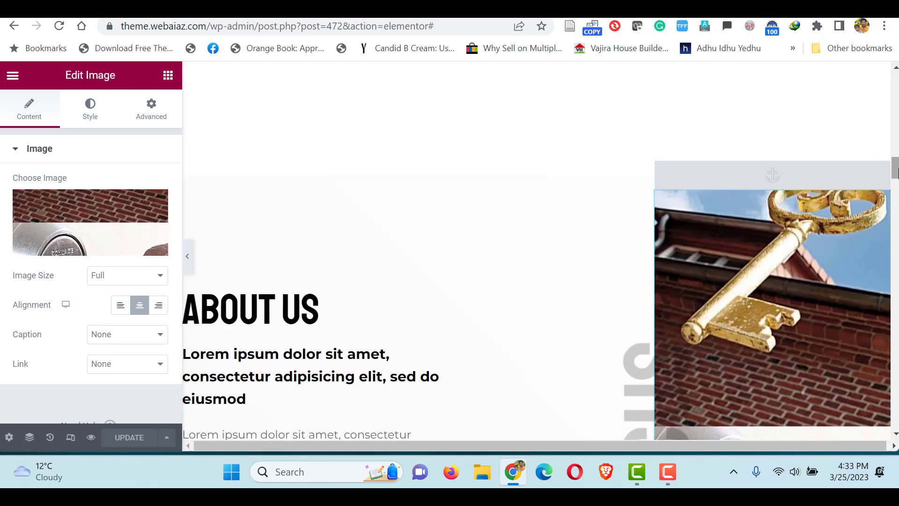
- Examine the content of the section introducing the best residential, commercial, and car locksmith services
{"action": "scroll", "coordinate": [828, 212], "scroll_direction": "down", "scroll_amount": 8}
{"action": "scroll", "coordinate": [374, 87], "scroll_direction": "down", "scroll_amount": 5}
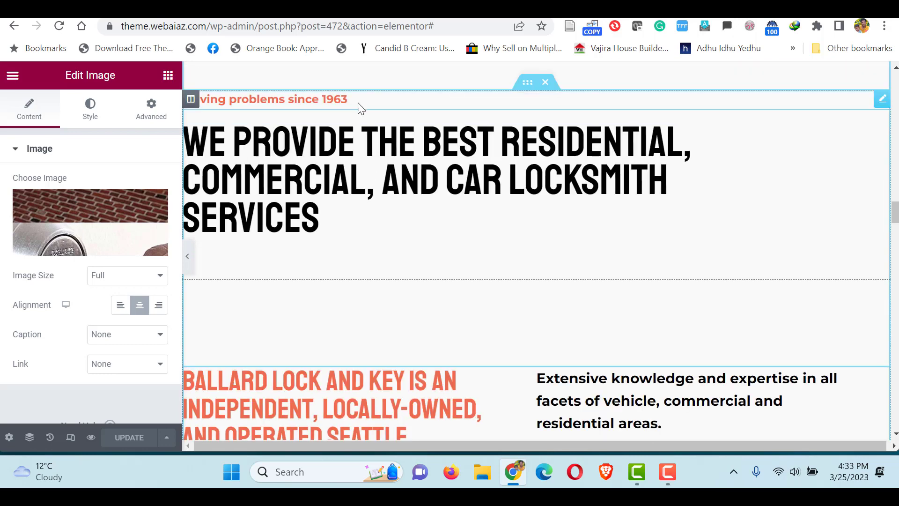
{"action": "left_click", "coordinate": [345, 162]}
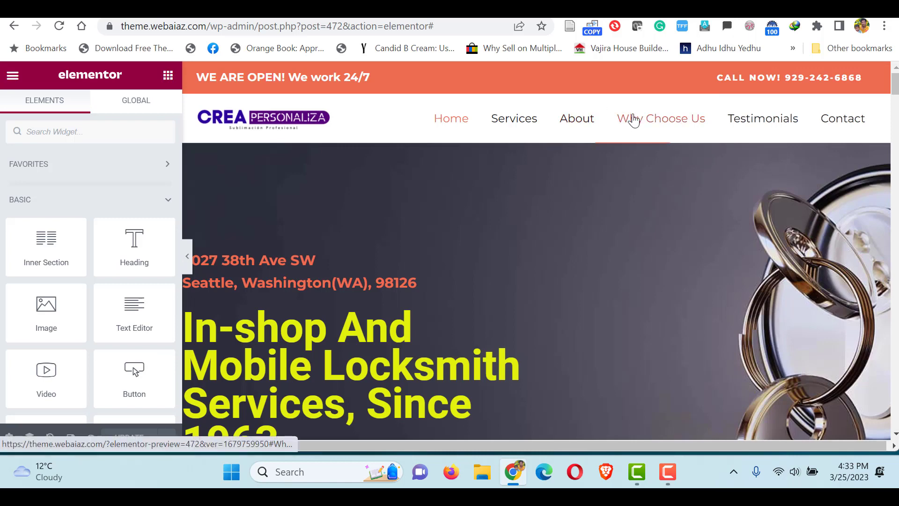
- Jump to the Why Choose Us section in the preview and examine the ID of its menu anchor
{"action": "left_click", "coordinate": [634, 120]}
{"action": "scroll", "coordinate": [563, 274], "scroll_direction": "up", "scroll_amount": 4}
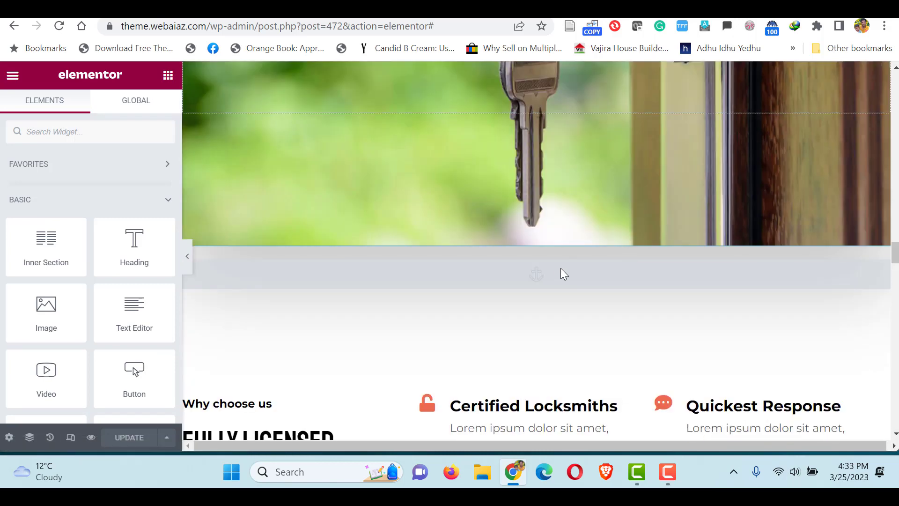
{"action": "left_click", "coordinate": [518, 266]}
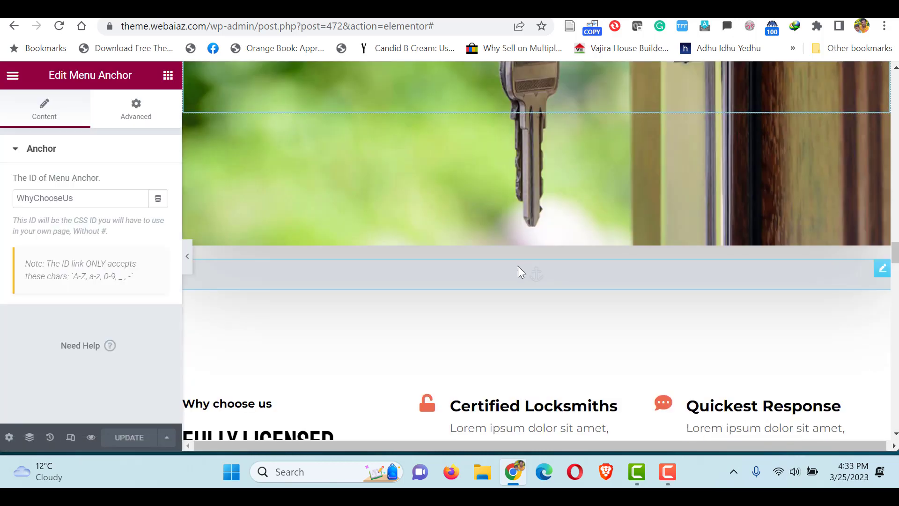
{"action": "left_click", "coordinate": [34, 198]}
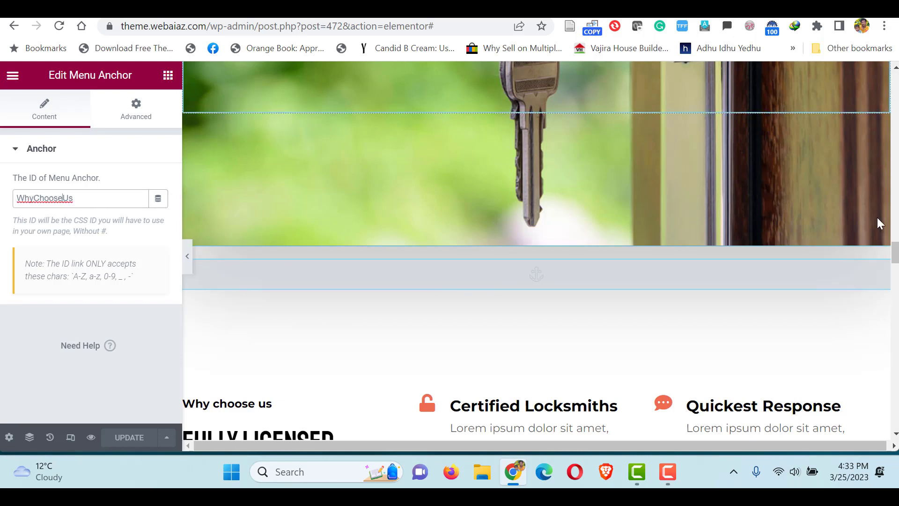
- Examine the content settings of the Fully Licensed, Bonded, and Insured heading and the icon boxes beside it
{"action": "scroll", "coordinate": [894, 262], "scroll_direction": "down", "scroll_amount": 2}
{"action": "left_click", "coordinate": [257, 331]}
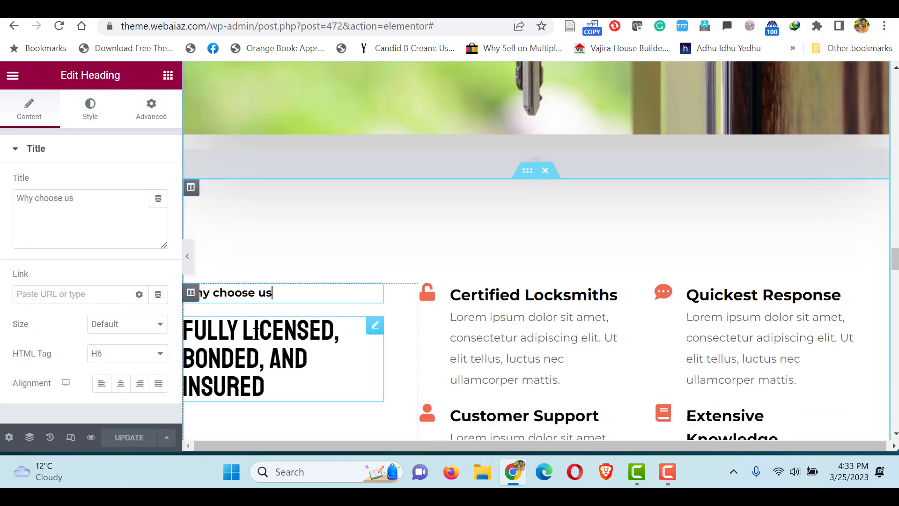
{"action": "left_click", "coordinate": [482, 313]}
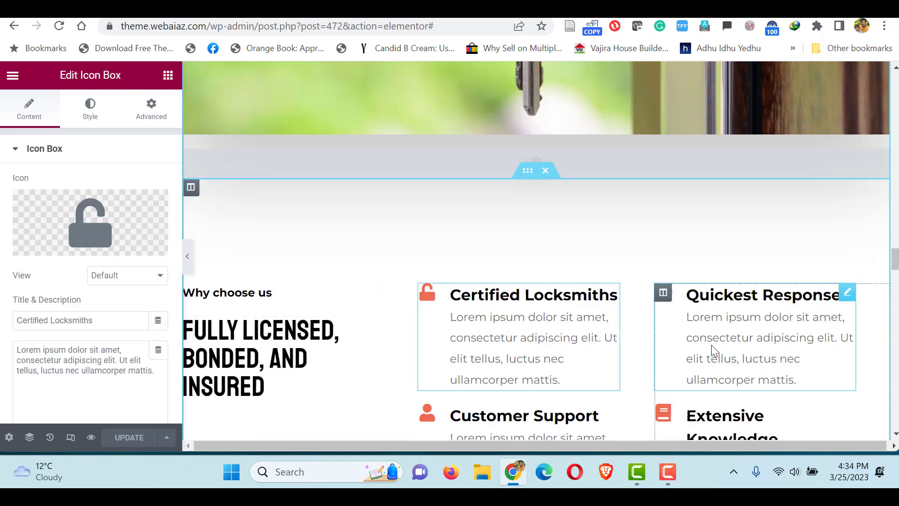
{"action": "left_click", "coordinate": [710, 377]}
{"action": "left_click", "coordinate": [712, 415]}
{"action": "left_click", "coordinate": [525, 416]}
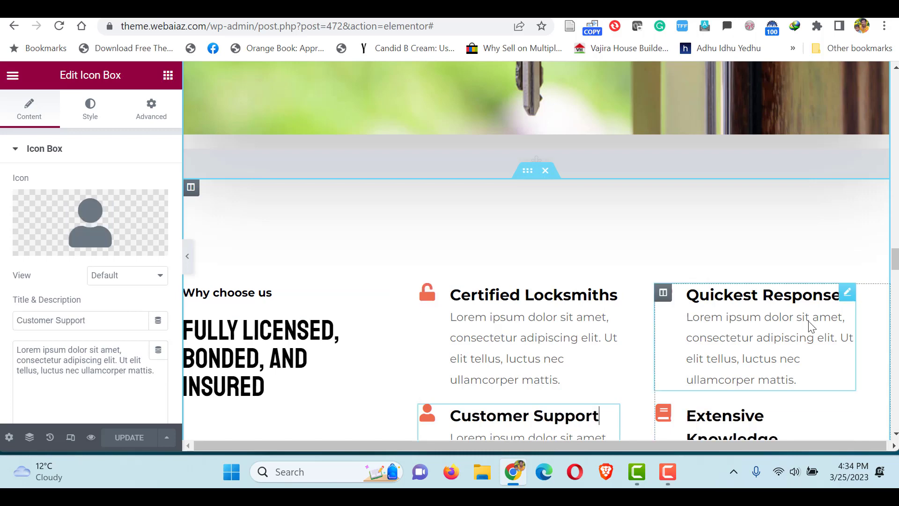
- Go to the Testimonials section and examine its rating number, rating text, What Our Customers Say heading and review text
{"action": "scroll", "coordinate": [750, 121], "scroll_direction": "up", "scroll_amount": 10}
{"action": "left_click", "coordinate": [750, 121]}
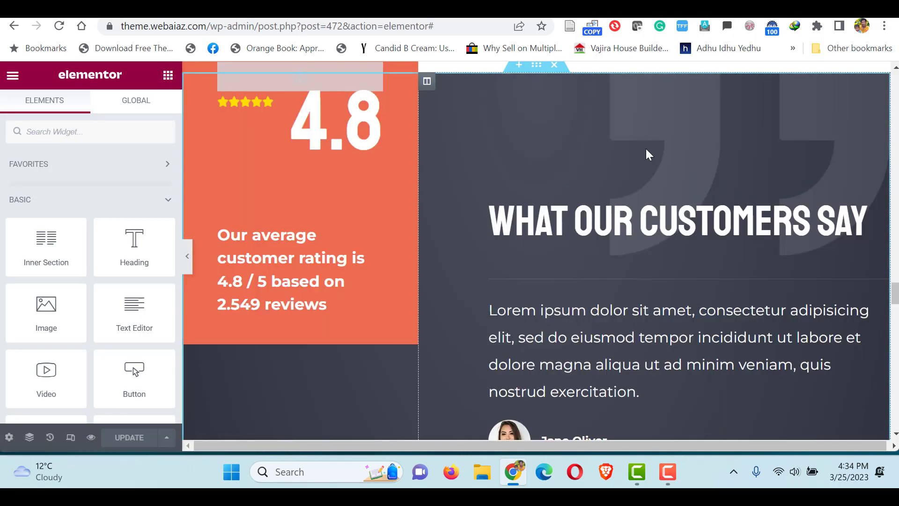
{"action": "left_click", "coordinate": [877, 278]}
{"action": "scroll", "coordinate": [877, 277], "scroll_direction": "up", "scroll_amount": 5}
{"action": "scroll", "coordinate": [877, 278], "scroll_direction": "down", "scroll_amount": 3}
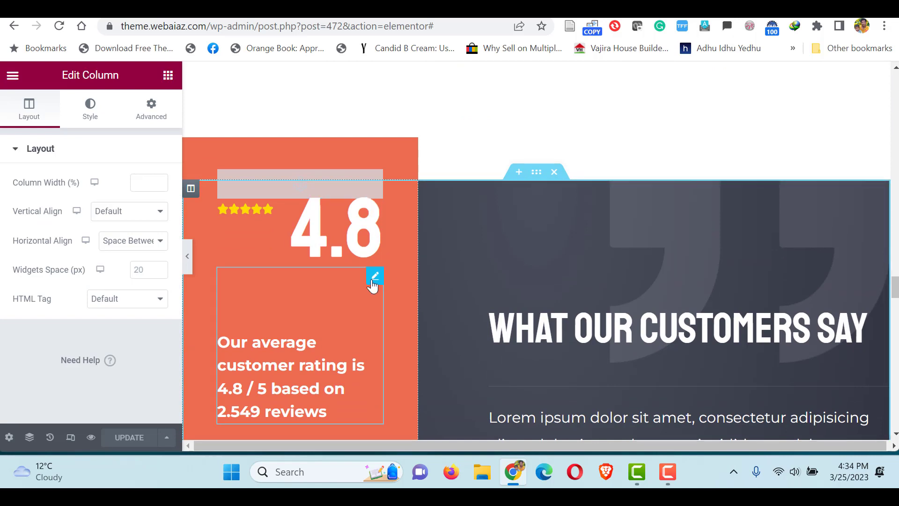
{"action": "left_click", "coordinate": [375, 213]}
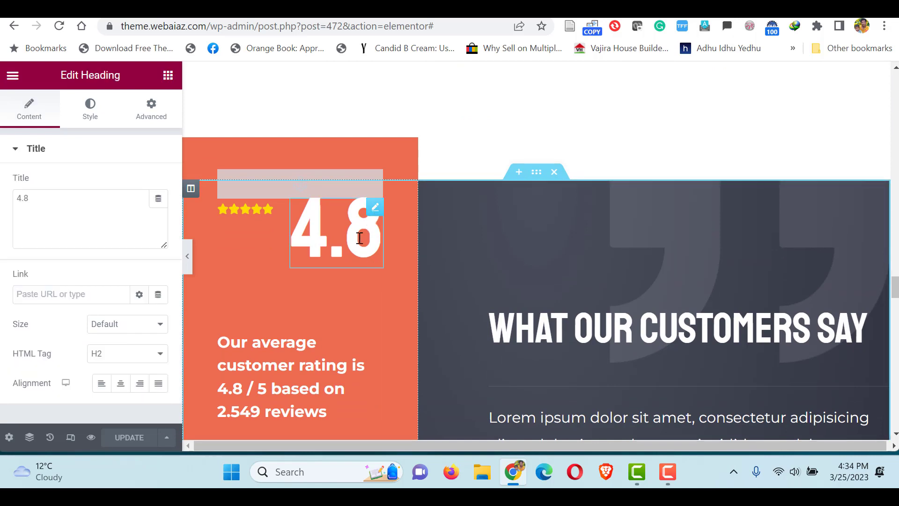
{"action": "left_click", "coordinate": [342, 357]}
{"action": "left_click", "coordinate": [537, 345]}
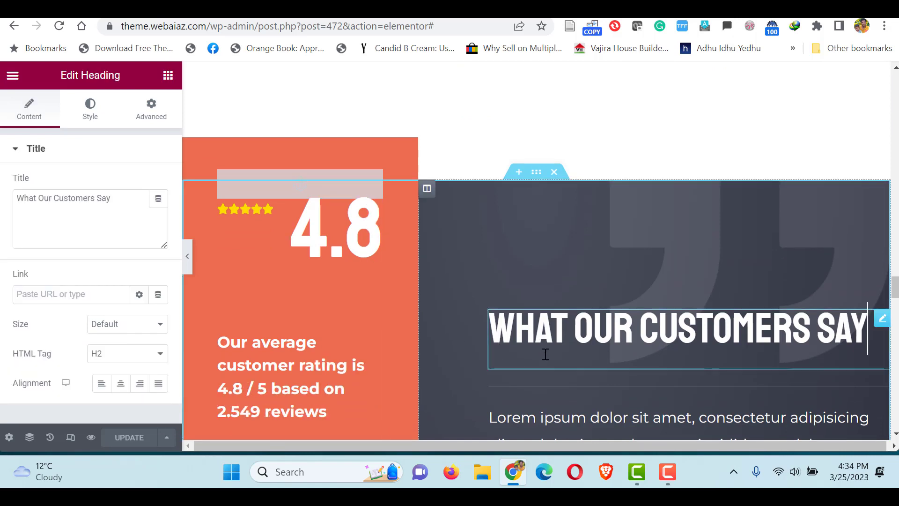
{"action": "left_click", "coordinate": [574, 415]}
- Link the call heading in the Contact section to the business phone number with the tel: prefix
{"action": "left_click", "coordinate": [843, 118]}
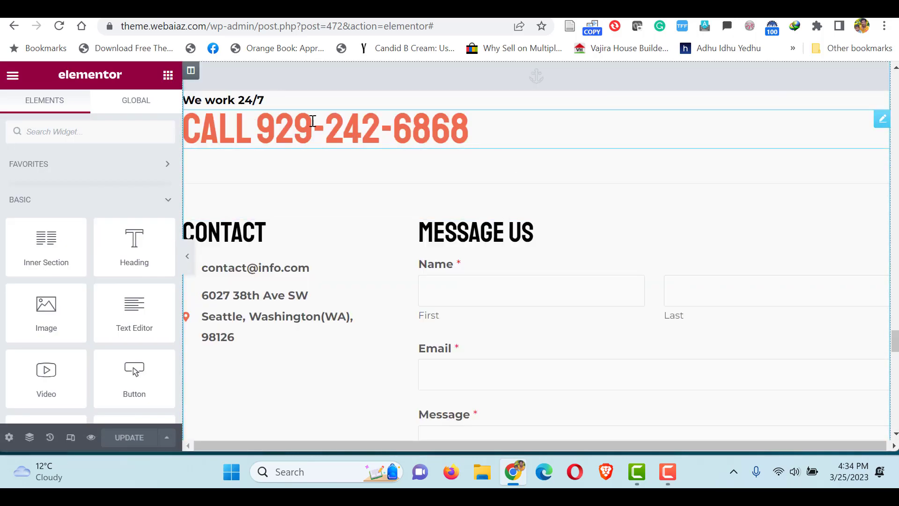
{"action": "left_click", "coordinate": [881, 121]}
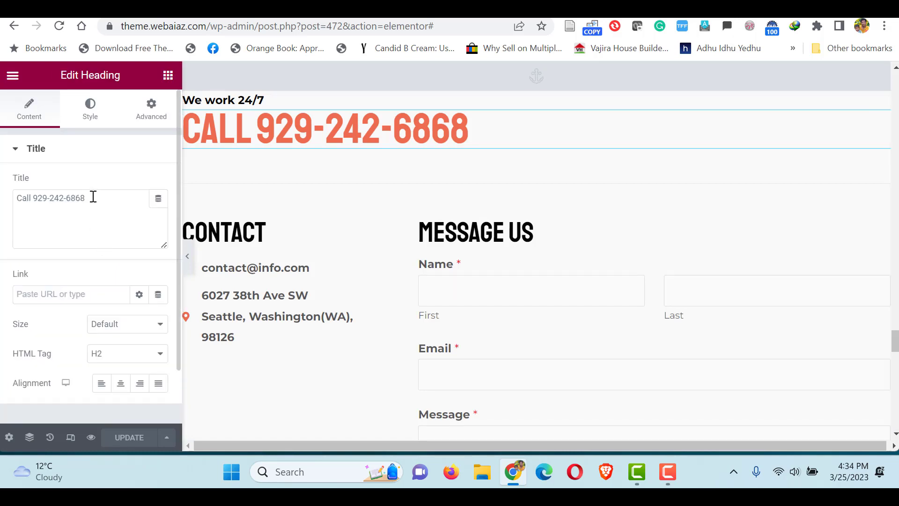
{"action": "left_click", "coordinate": [30, 297]}
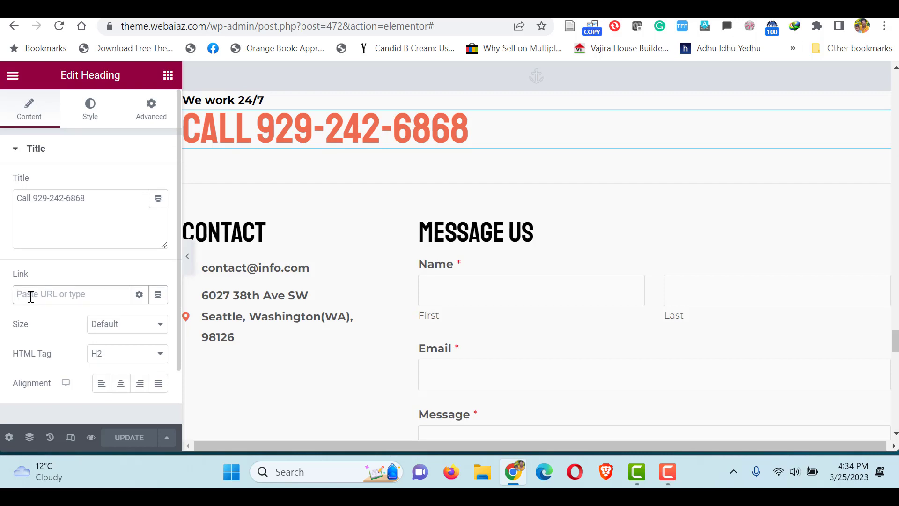
{"action": "type", "text": "tel:"}
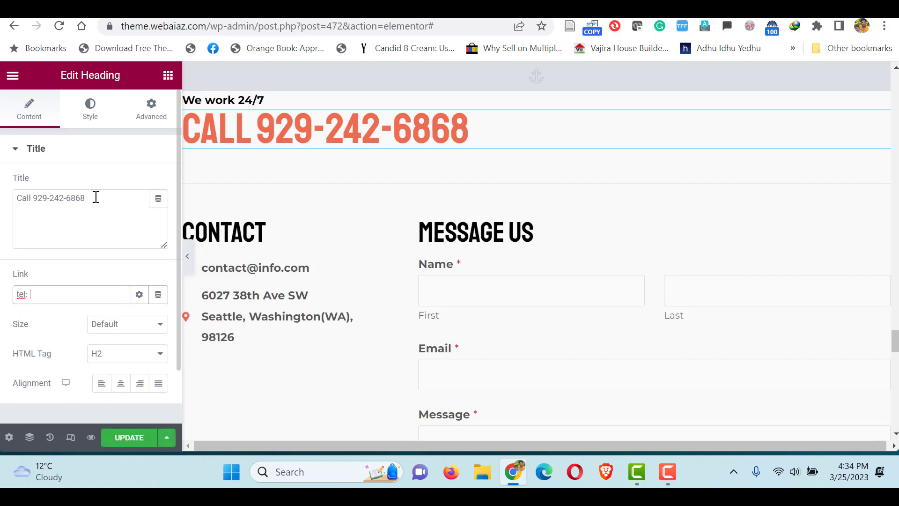
{"action": "left_click_drag", "start_coordinate": [96, 197], "coordinate": [28, 192]}
{"action": "key", "text": "ctrl+c"}
{"action": "left_click", "coordinate": [51, 294]}
{"action": "key", "text": "ctrl+v"}
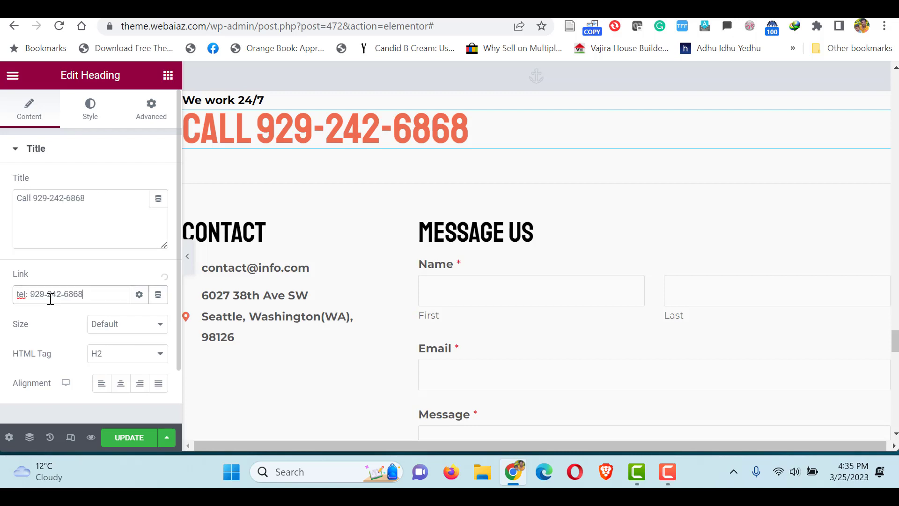
- Remove the hyphens from the phone number in the call heading's link
{"action": "left_click", "coordinate": [51, 294]}
{"action": "key", "text": "BackSpace"}
{"action": "left_click", "coordinate": [61, 295]}
{"action": "key", "text": "BackSpace"}
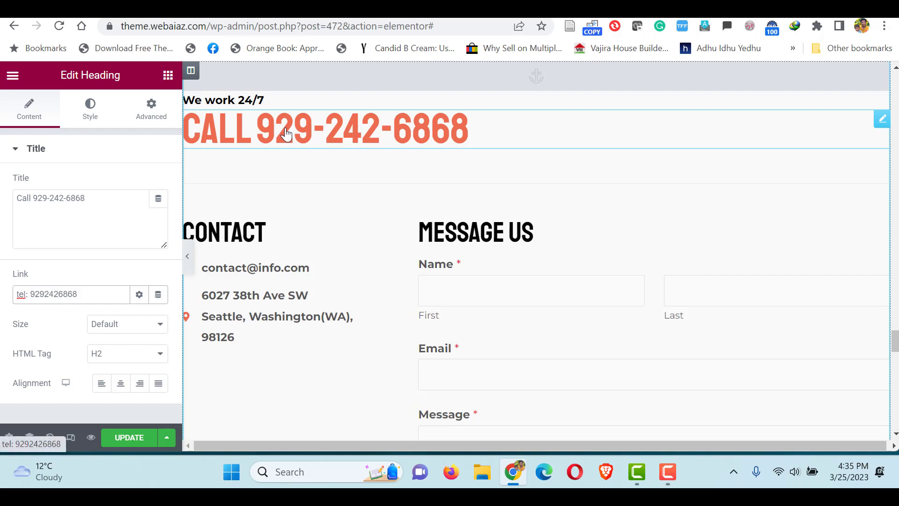
- Examine the Contact heading and the text, icon and link settings of the email and address list items
{"action": "left_click", "coordinate": [373, 227]}
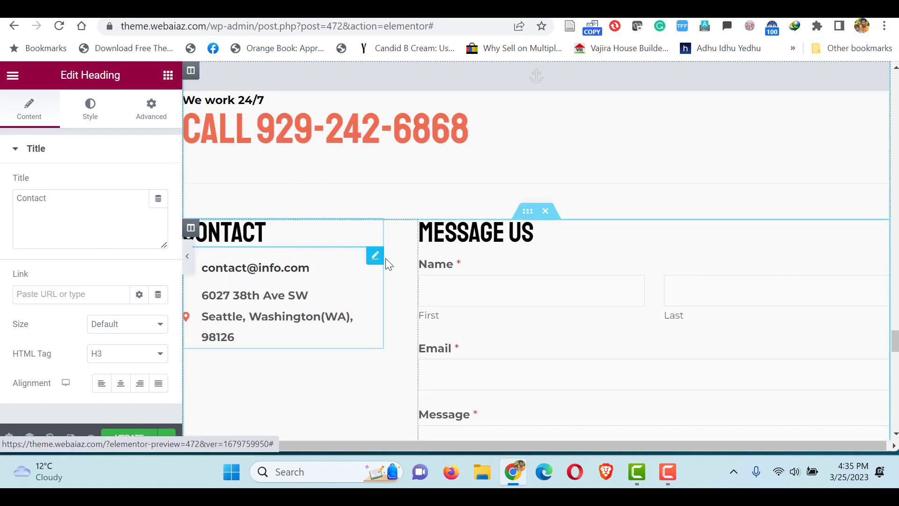
{"action": "left_click", "coordinate": [305, 271]}
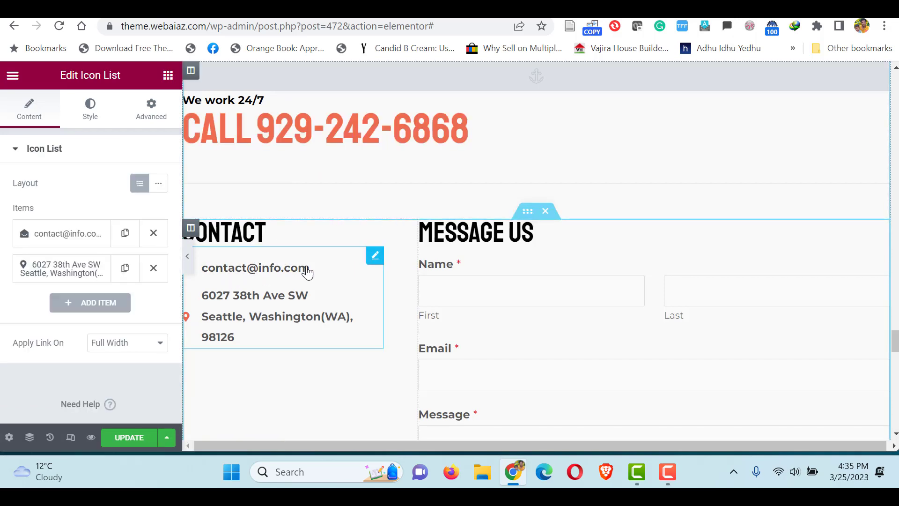
{"action": "left_click", "coordinate": [45, 236]}
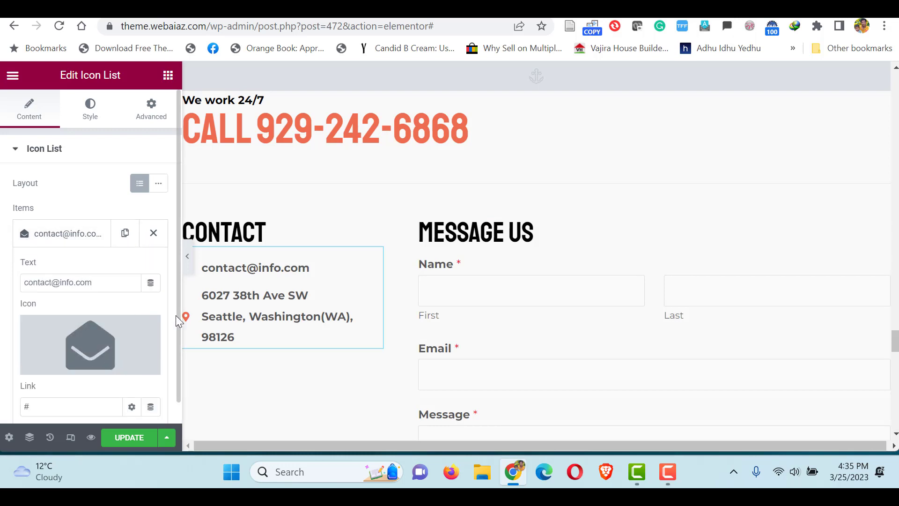
{"action": "scroll", "coordinate": [80, 256], "scroll_direction": "down", "scroll_amount": 4}
{"action": "left_click", "coordinate": [61, 249]}
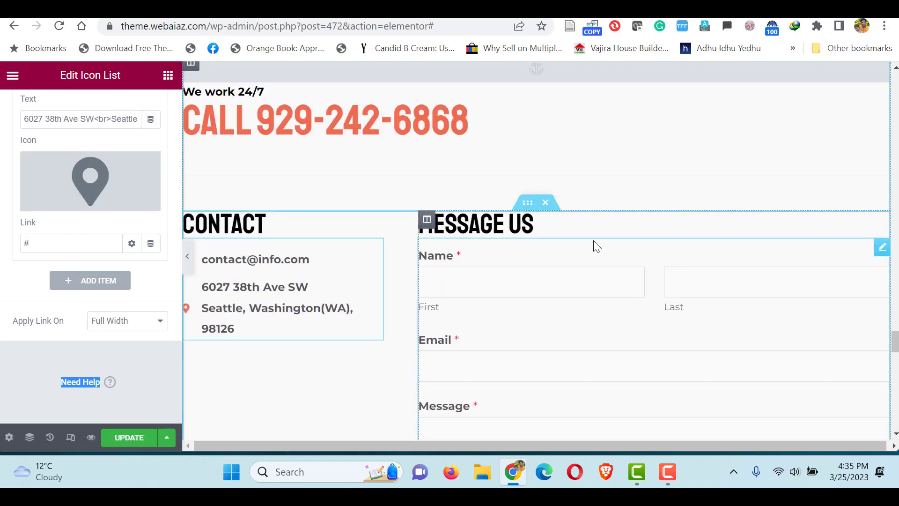
- Open the settings of the form under Message Us and check its form choices
{"action": "left_click", "coordinate": [426, 227]}
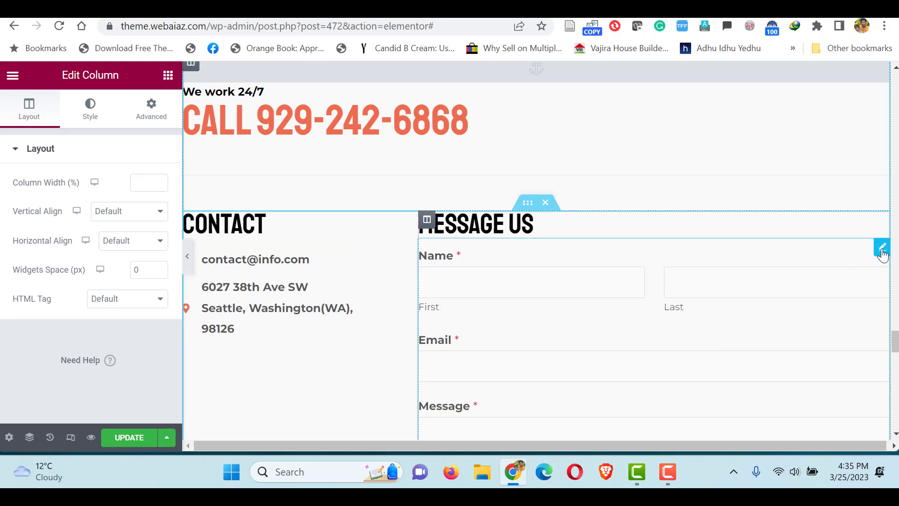
{"action": "left_click", "coordinate": [882, 248]}
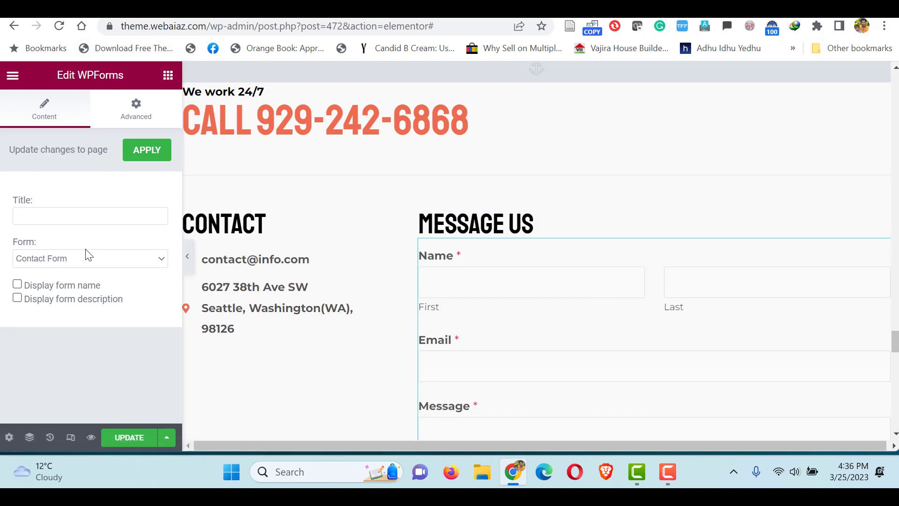
{"action": "left_click", "coordinate": [73, 262]}
{"action": "left_click", "coordinate": [73, 262]}
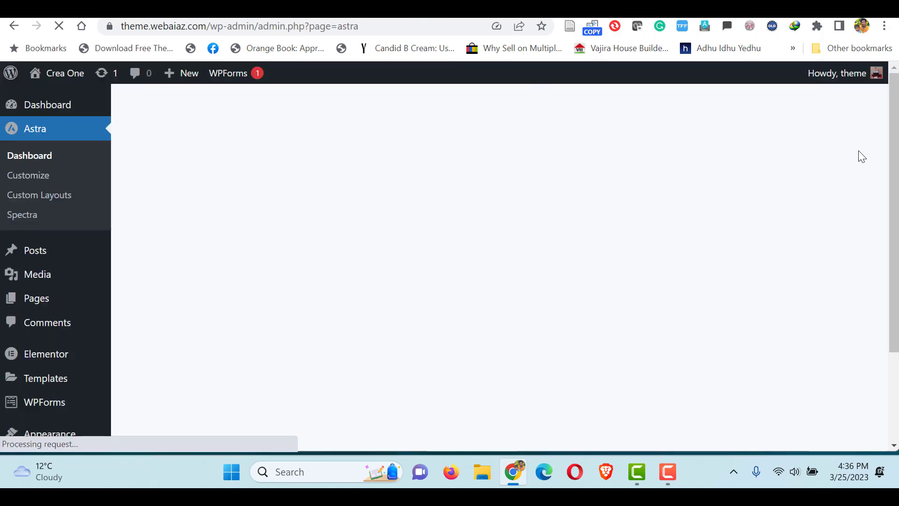
- Open the WPForms Lite settings from the installed plugins in the WordPress dashboard, and go to the list of all forms
{"action": "scroll", "coordinate": [34, 336], "scroll_direction": "down", "scroll_amount": 3}
{"action": "mouse_move", "coordinate": [34, 335]}
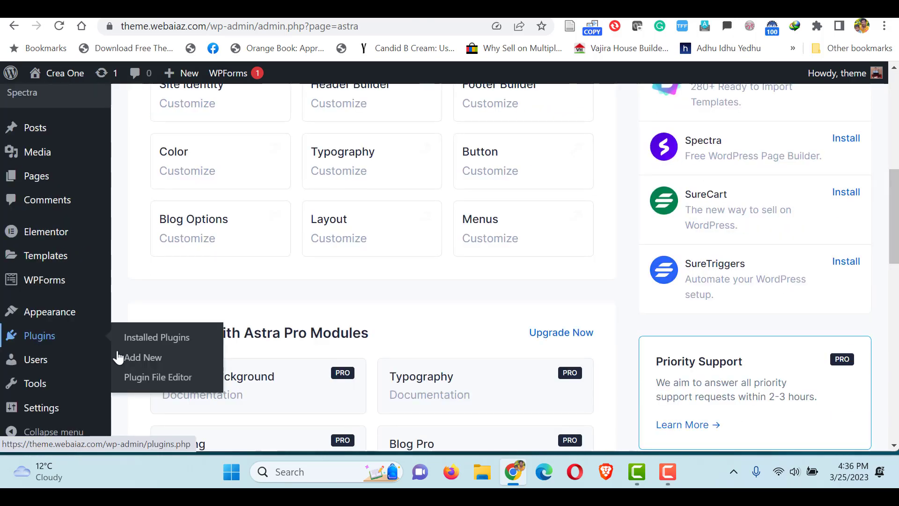
{"action": "left_click", "coordinate": [134, 345]}
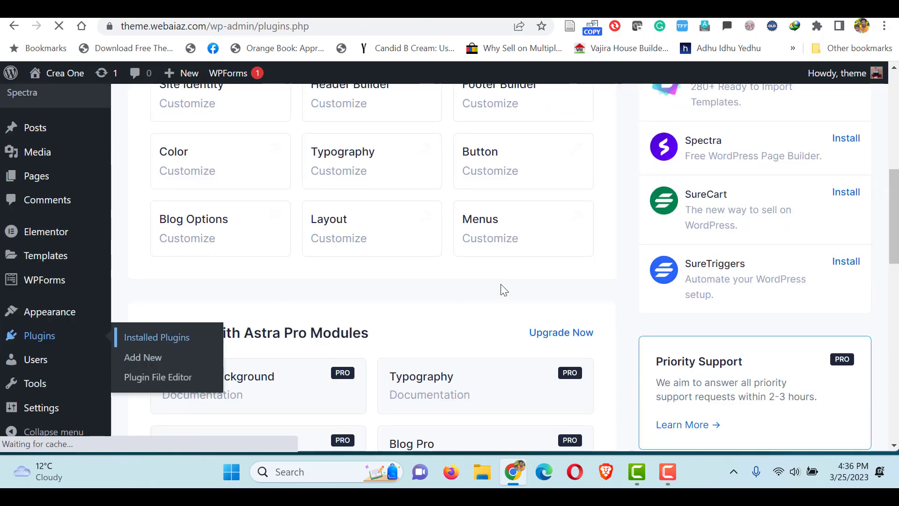
{"action": "scroll", "coordinate": [328, 304], "scroll_direction": "down", "scroll_amount": 3}
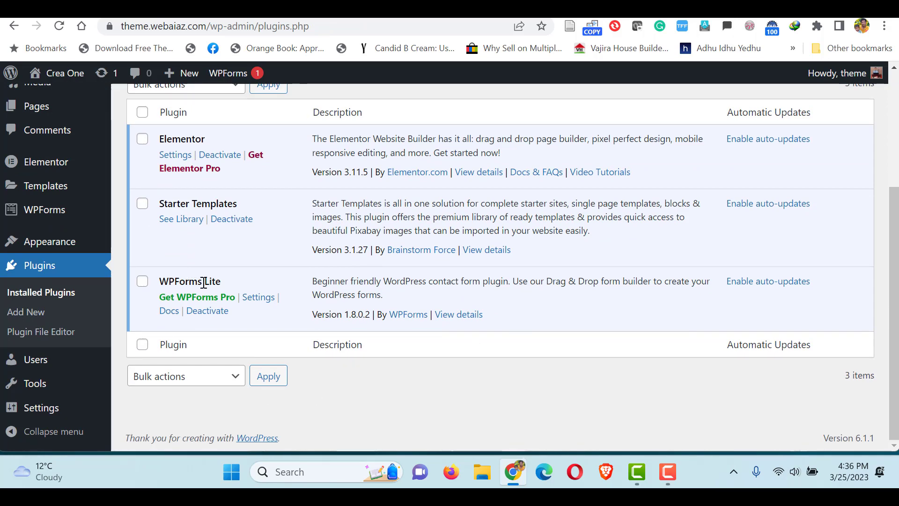
{"action": "left_click", "coordinate": [258, 297]}
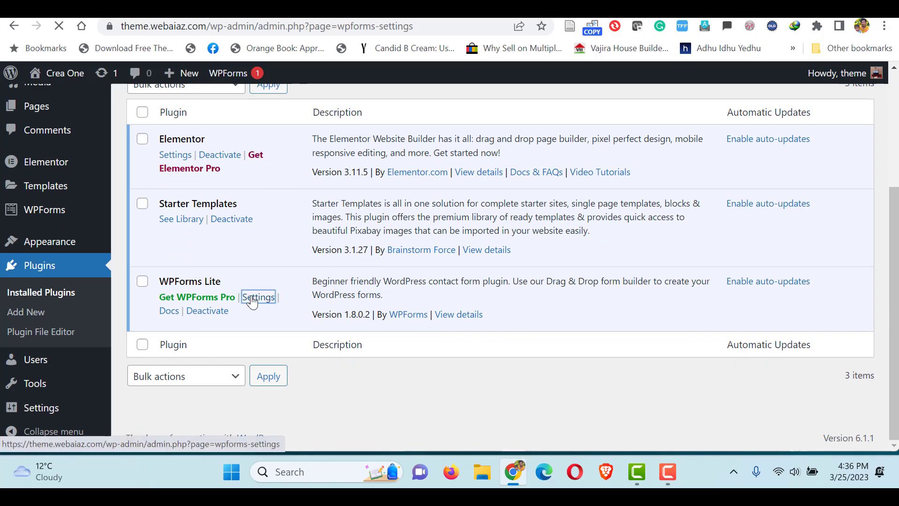
{"action": "scroll", "coordinate": [495, 220], "scroll_direction": "down", "scroll_amount": 2}
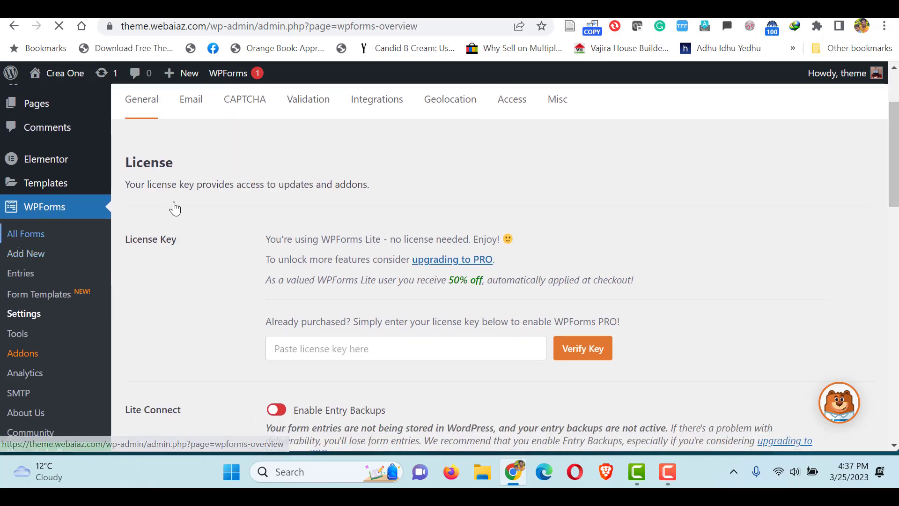
{"action": "scroll", "coordinate": [196, 235], "scroll_direction": "down", "scroll_amount": 1}
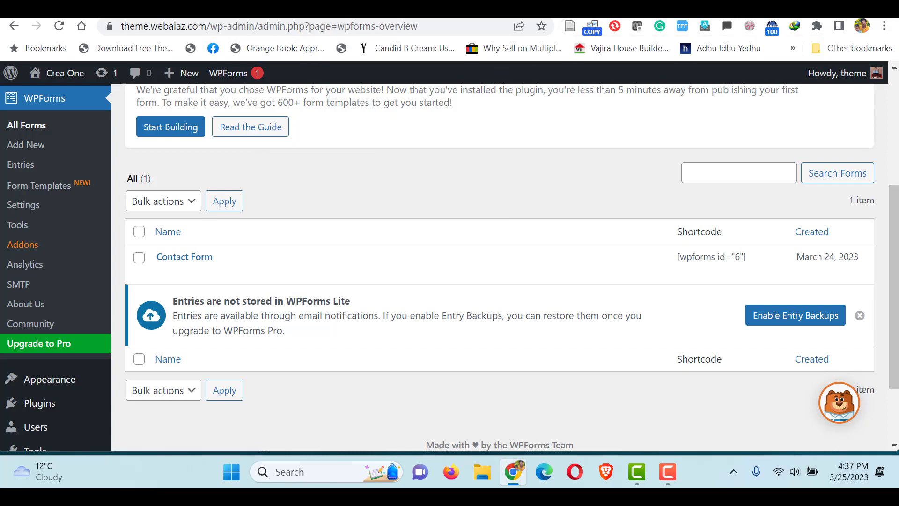
- Compare with the form in the Elementor page, and open the Contact Form for editing in the WPForms builder
{"action": "key", "text": "ctrl+Tab"}
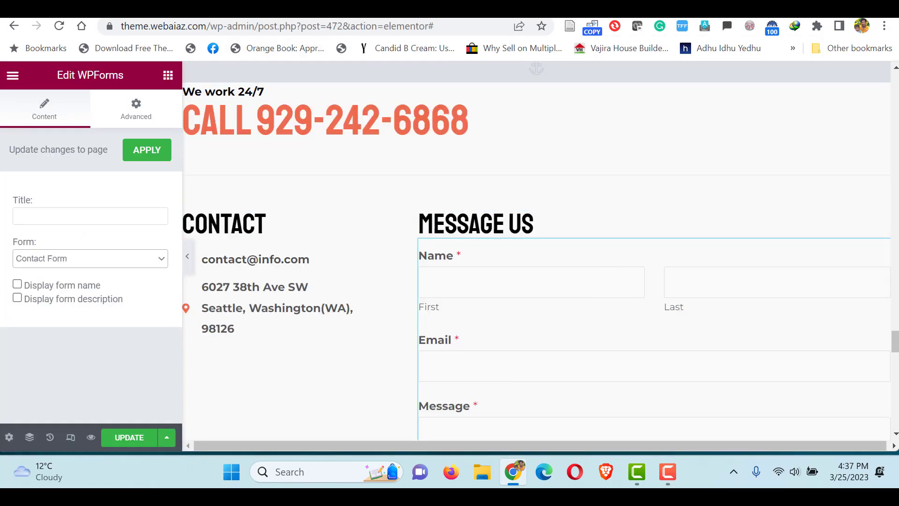
{"action": "key", "text": "ctrl+Tab"}
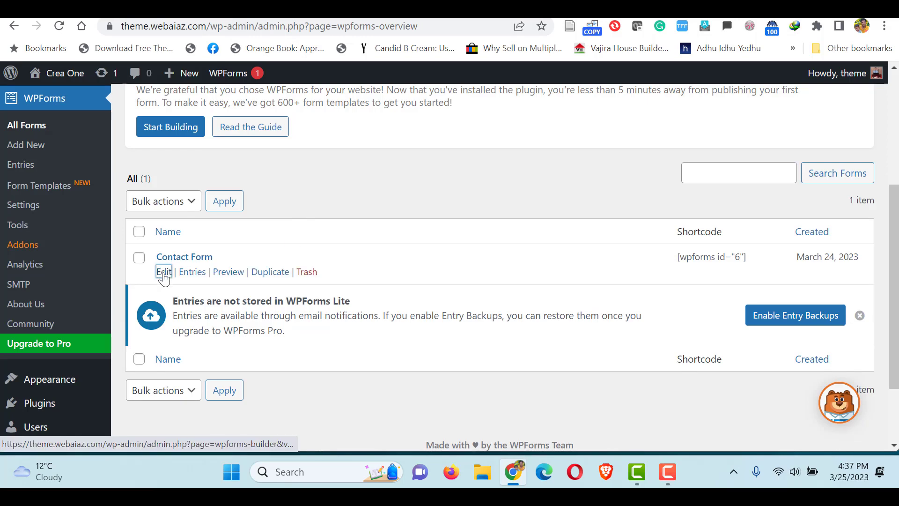
{"action": "left_click", "coordinate": [164, 272]}
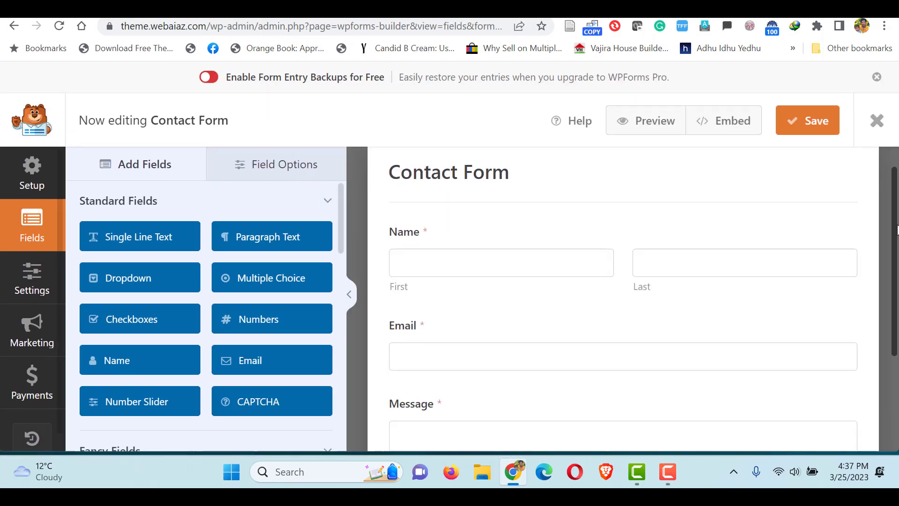
{"action": "scroll", "coordinate": [897, 230], "scroll_direction": "down", "scroll_amount": 1}
{"action": "scroll", "coordinate": [897, 229], "scroll_direction": "up", "scroll_amount": 1}
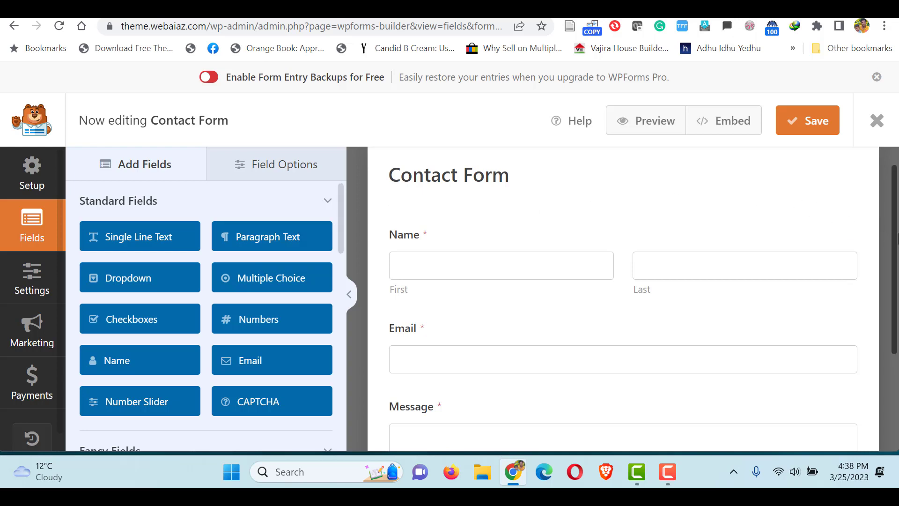
- Review the fields of the Contact Form and open the advanced options of its Name field
{"action": "scroll", "coordinate": [623, 295], "scroll_direction": "down", "scroll_amount": 3}
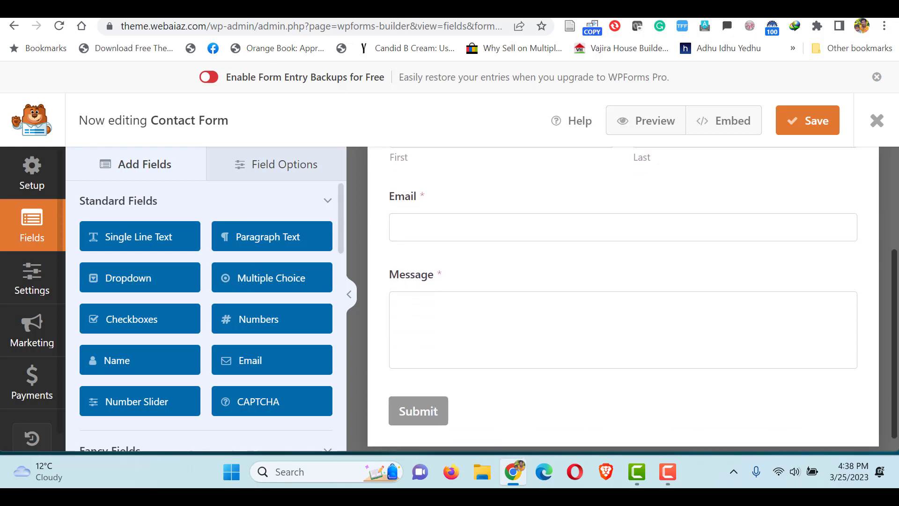
{"action": "scroll", "coordinate": [623, 295], "scroll_direction": "up", "scroll_amount": 2}
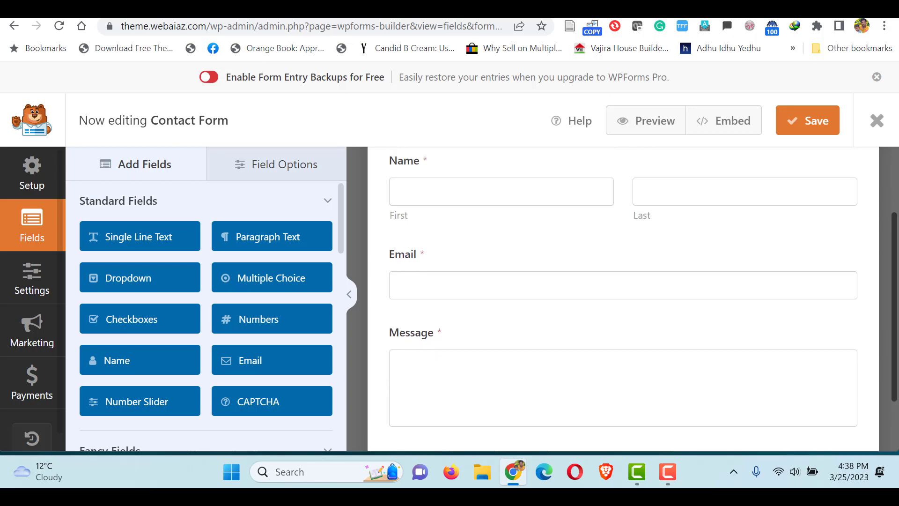
{"action": "scroll", "coordinate": [623, 295], "scroll_direction": "up", "scroll_amount": 2}
{"action": "left_click", "coordinate": [501, 262]}
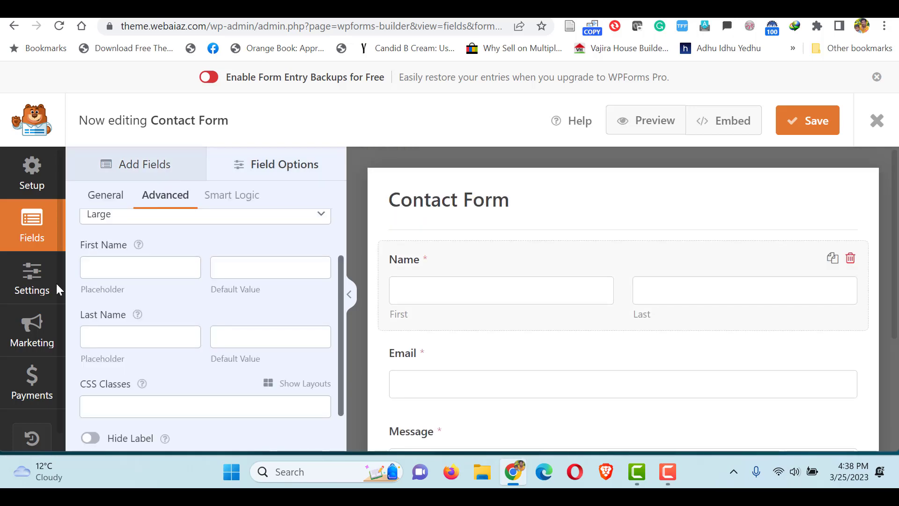
- Open the form's notification settings and examine the default notification's send-to address and subject line
{"action": "left_click", "coordinate": [36, 289]}
{"action": "left_click", "coordinate": [117, 240]}
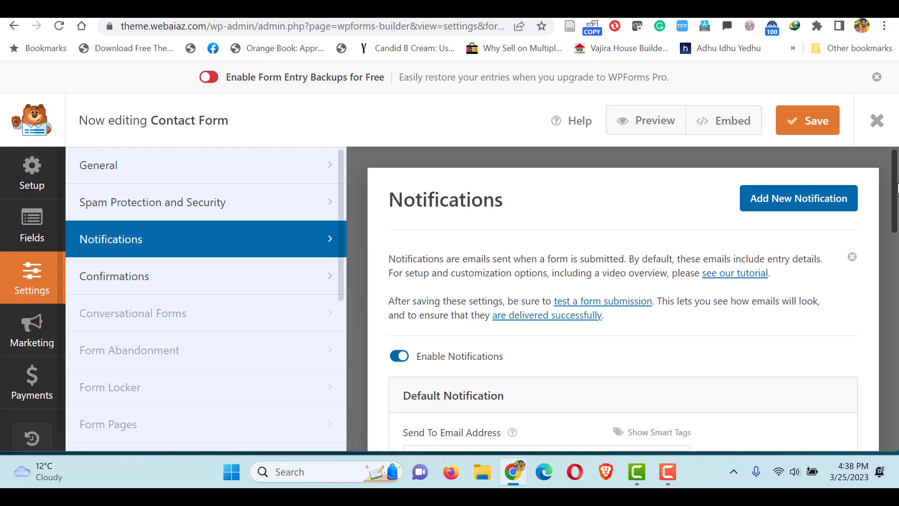
{"action": "scroll", "coordinate": [896, 188], "scroll_direction": "down", "scroll_amount": 4}
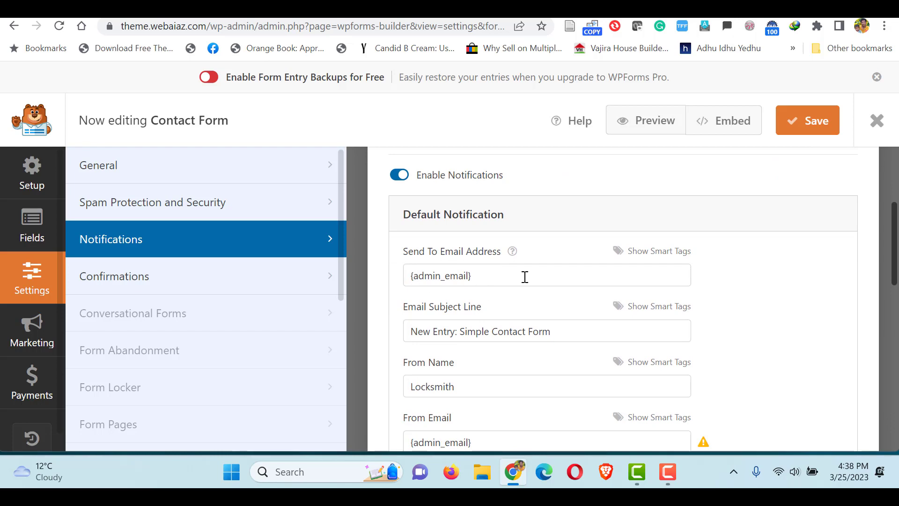
{"action": "left_click_drag", "start_coordinate": [525, 277], "coordinate": [393, 295]}
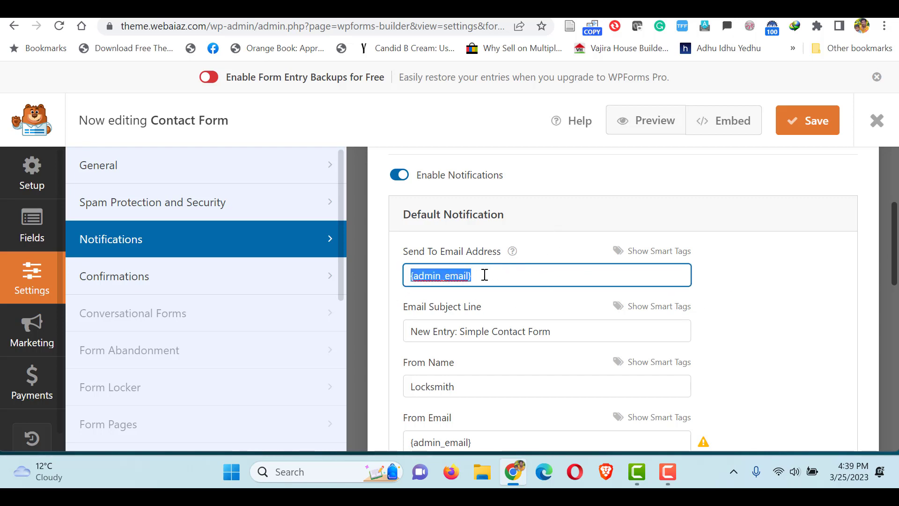
{"action": "left_click", "coordinate": [748, 278]}
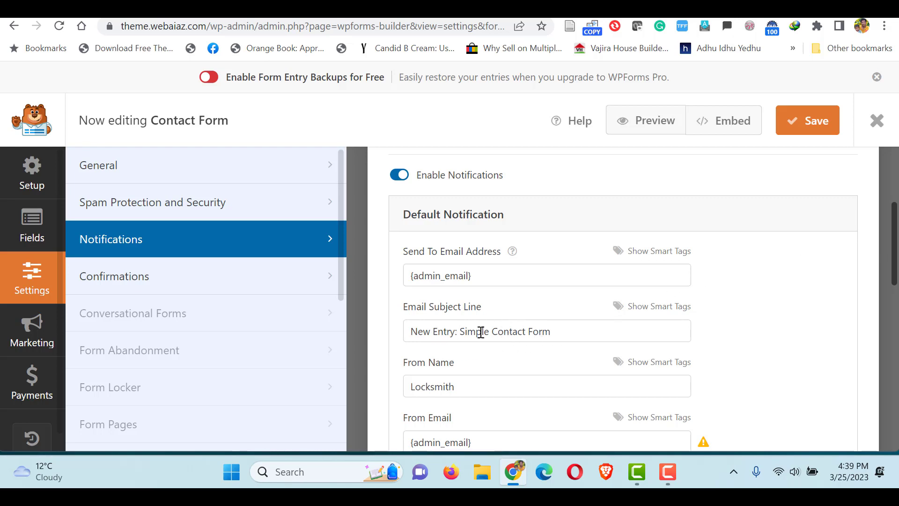
- Examine the form's confirmation message and close the form builder
{"action": "left_click", "coordinate": [297, 287]}
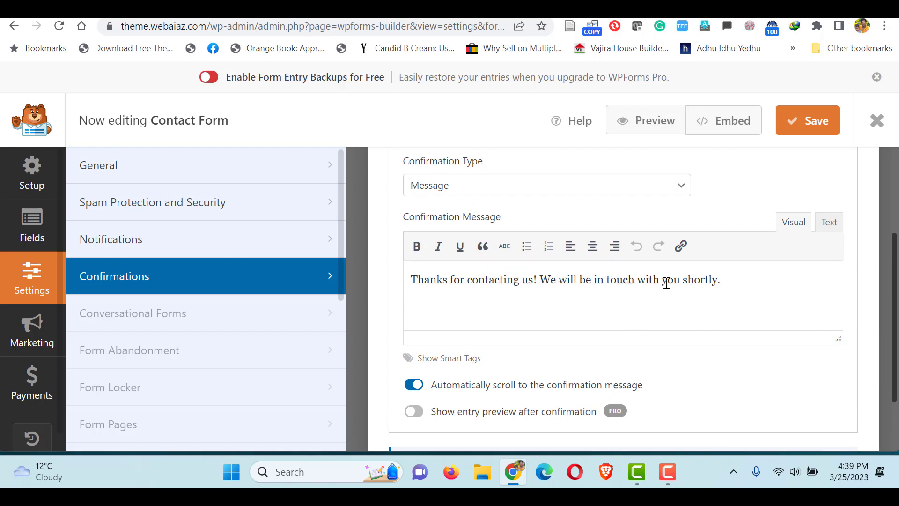
{"action": "left_click_drag", "start_coordinate": [729, 287], "coordinate": [391, 325]}
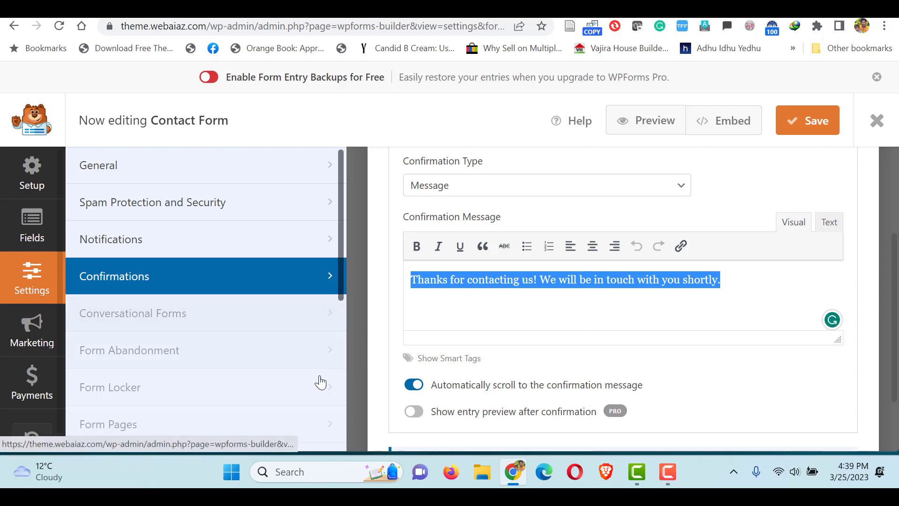
{"action": "left_click", "coordinate": [872, 121]}
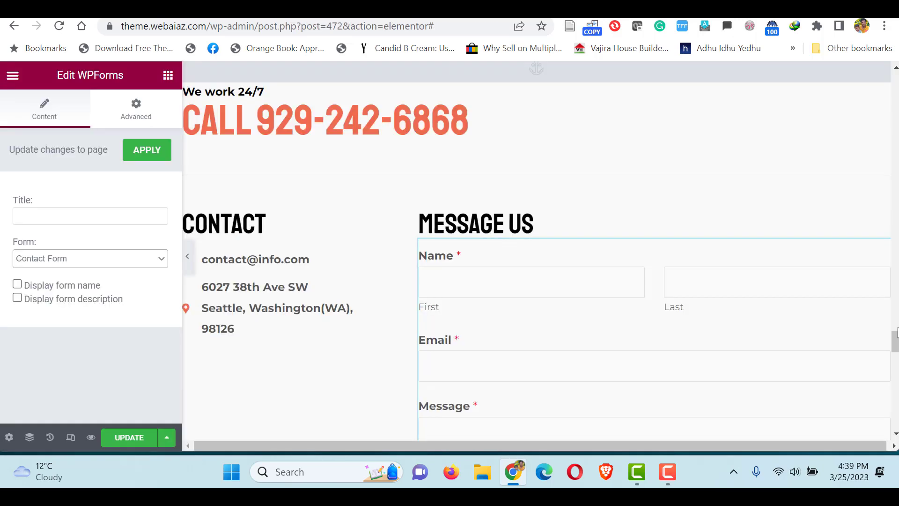
- Back on the Elementor page, inspect the settings of the map section below the form and of its Google Maps widget
{"action": "scroll", "coordinate": [896, 336], "scroll_direction": "up", "scroll_amount": 8}
{"action": "scroll", "coordinate": [895, 328], "scroll_direction": "down", "scroll_amount": 15}
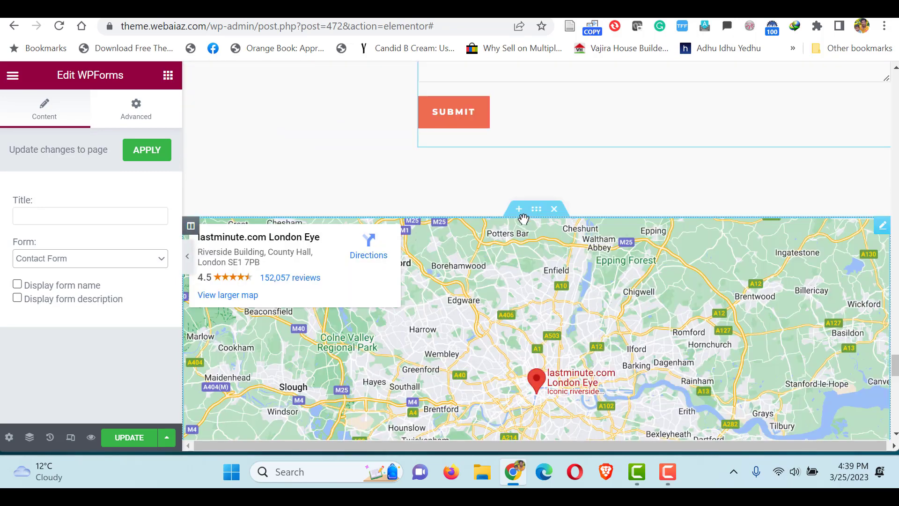
{"action": "left_click", "coordinate": [537, 208]}
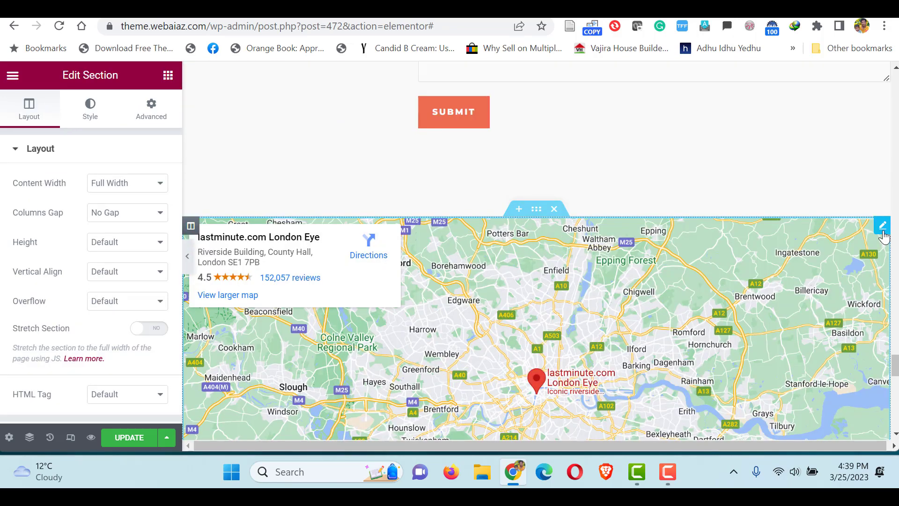
{"action": "left_click", "coordinate": [882, 227]}
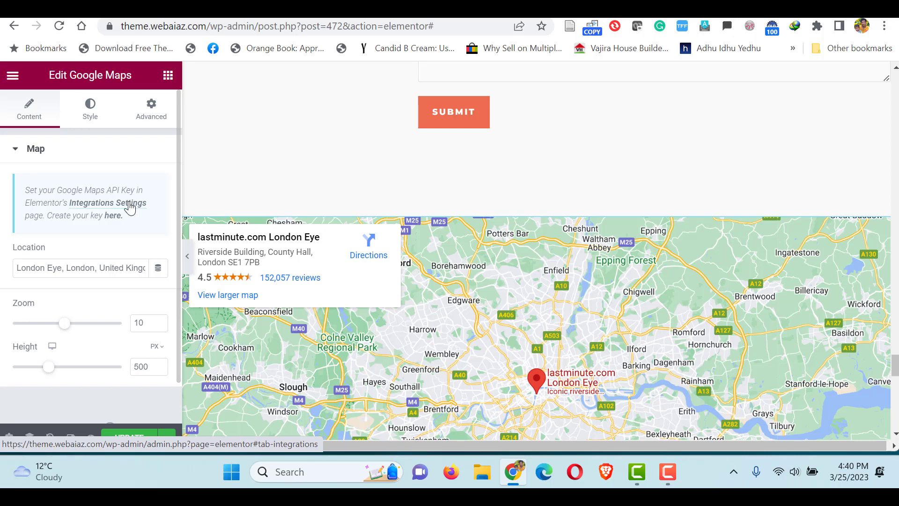
- Inspect the text and link settings of the call button in the orange banner below the map, and select the banner's heading
{"action": "scroll", "coordinate": [535, 285], "scroll_direction": "down", "scroll_amount": 7}
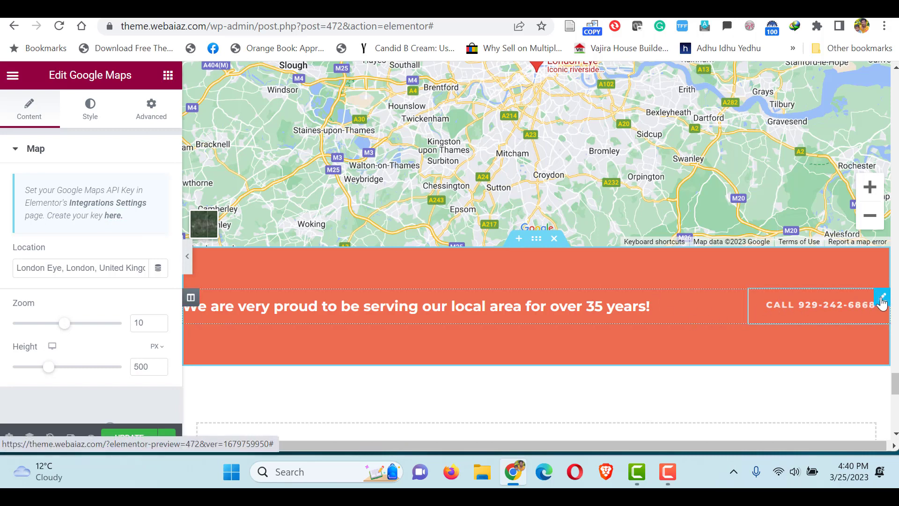
{"action": "left_click", "coordinate": [882, 299]}
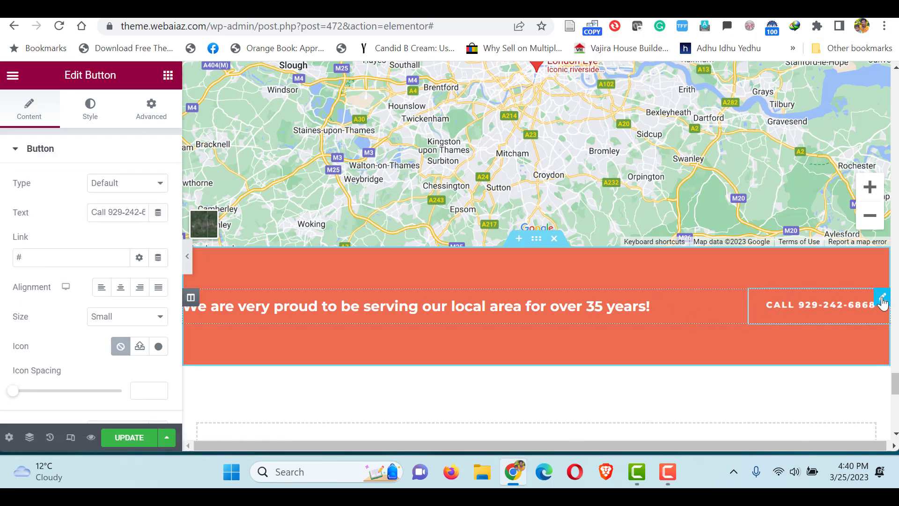
{"action": "left_click", "coordinate": [46, 252]}
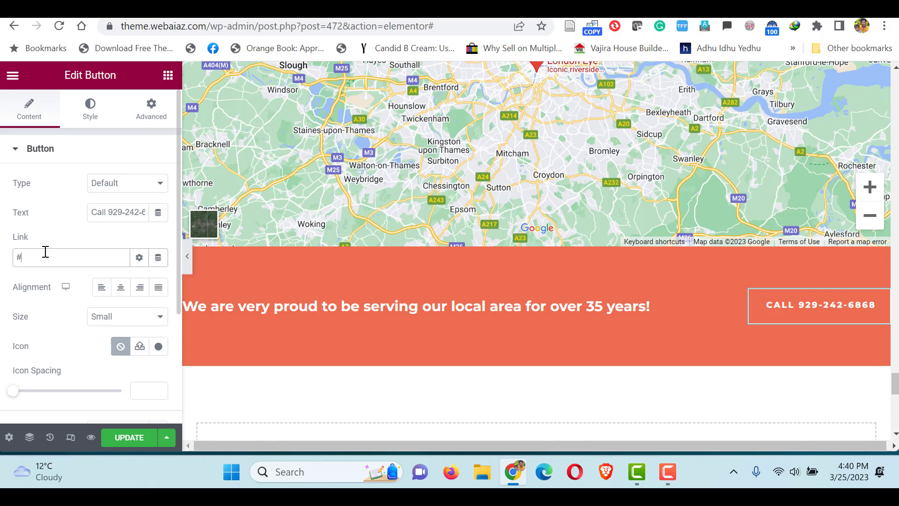
{"action": "left_click", "coordinate": [438, 302]}
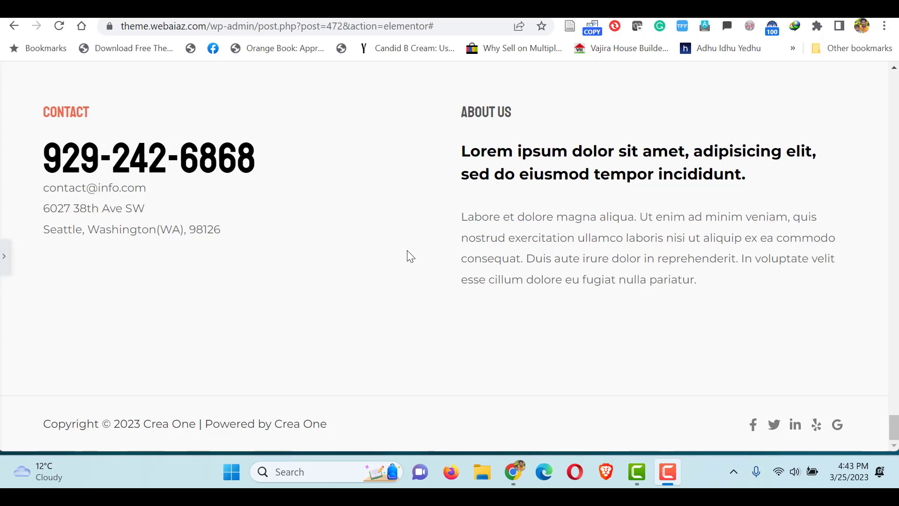
- Leave the Elementor page for the Astra dashboard in WordPress and open the Footer Builder in the customizer
{"action": "key", "text": "alt+Left"}
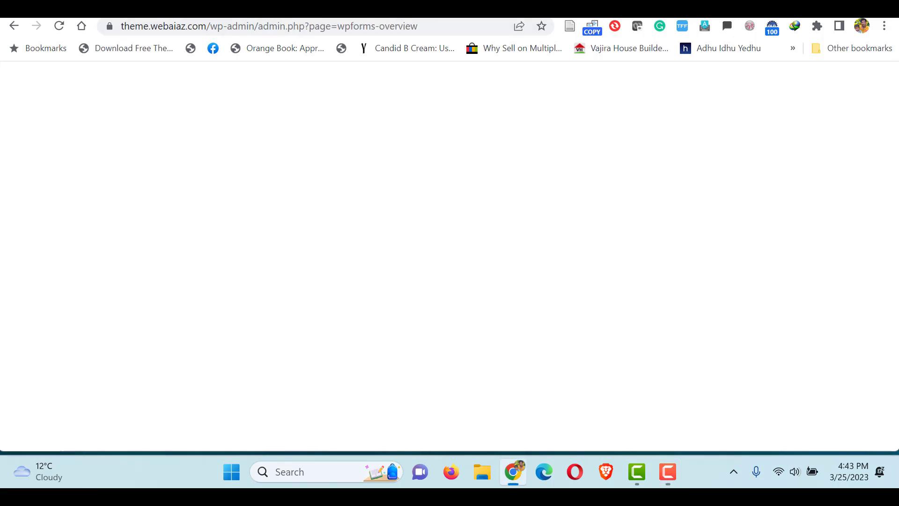
{"action": "mouse_move", "coordinate": [34, 131]}
{"action": "left_click", "coordinate": [133, 136]}
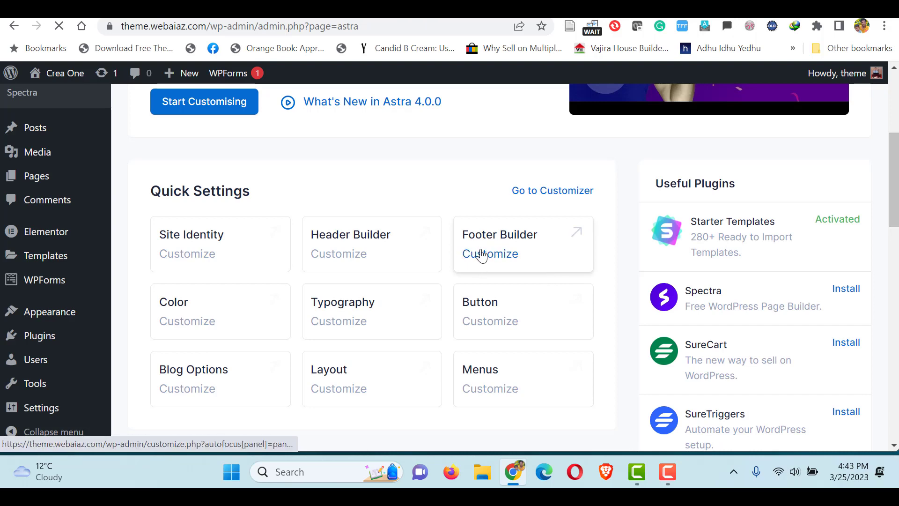
{"action": "left_click", "coordinate": [484, 256]}
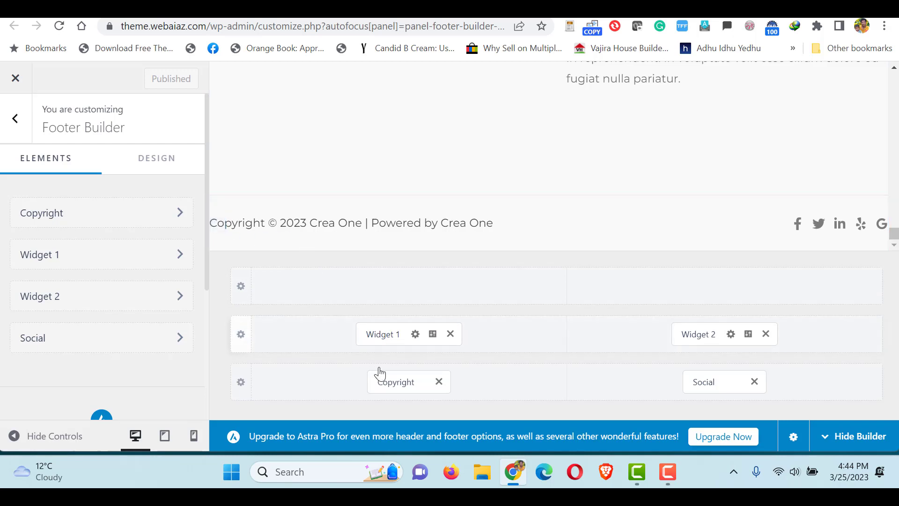
- Open the footer's Copyright element and examine the wording and shortcodes of its text
{"action": "left_click", "coordinate": [386, 383]}
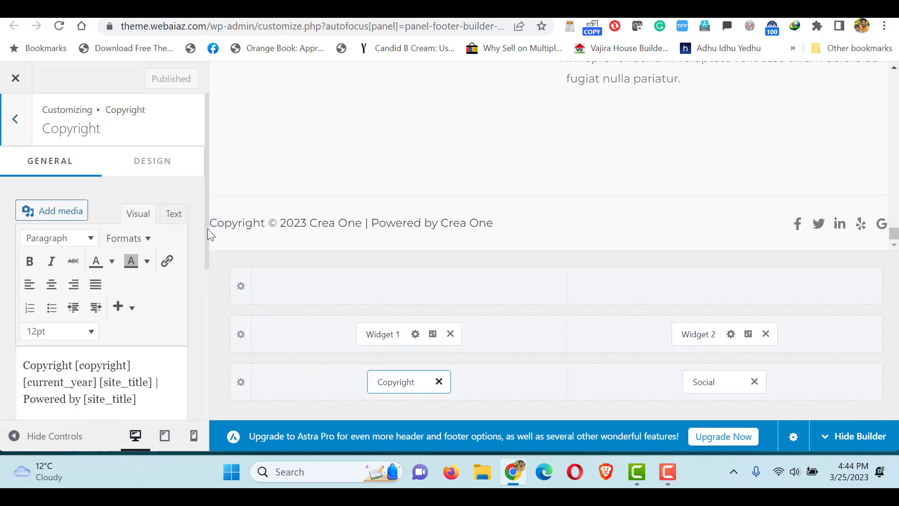
{"action": "scroll", "coordinate": [207, 229], "scroll_direction": "down", "scroll_amount": 2}
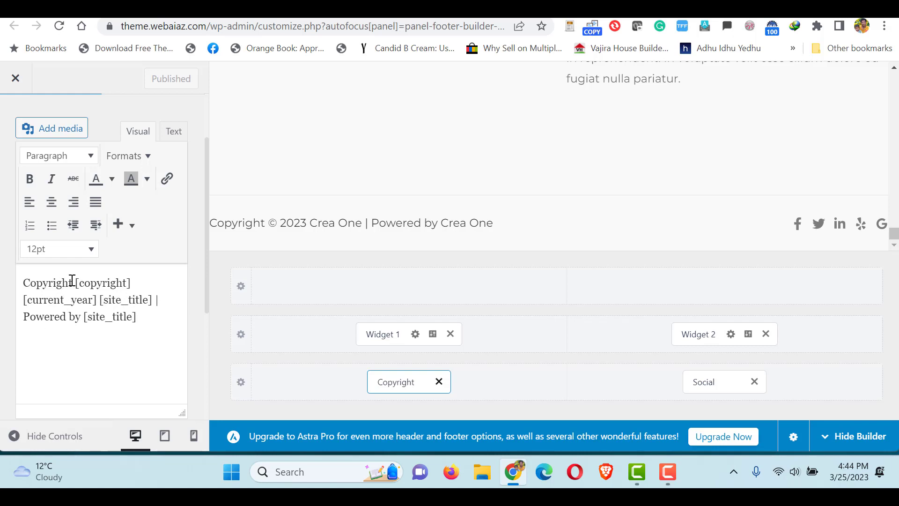
{"action": "left_click_drag", "start_coordinate": [45, 284], "coordinate": [12, 288]}
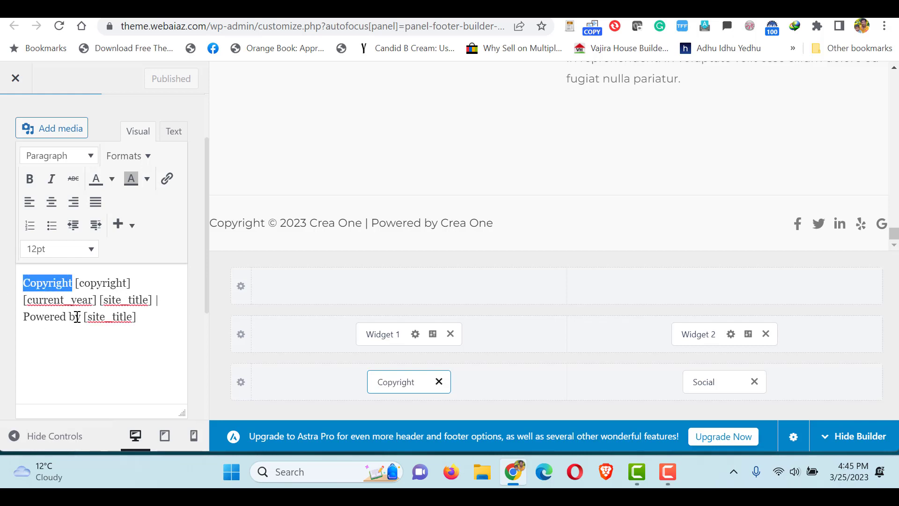
{"action": "left_click", "coordinate": [107, 358]}
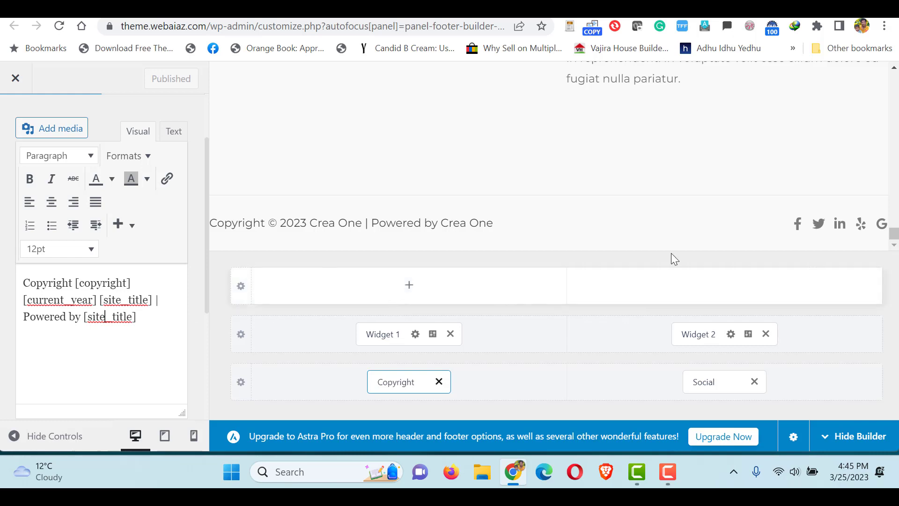
- Remove the Yelp and Google Reviews icons from the footer's Social element
{"action": "left_click", "coordinate": [716, 381]}
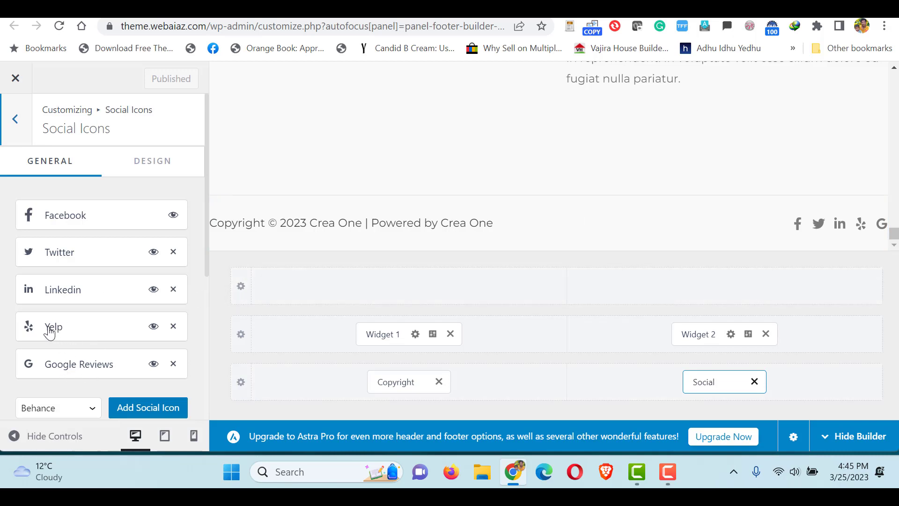
{"action": "left_click", "coordinate": [173, 327]}
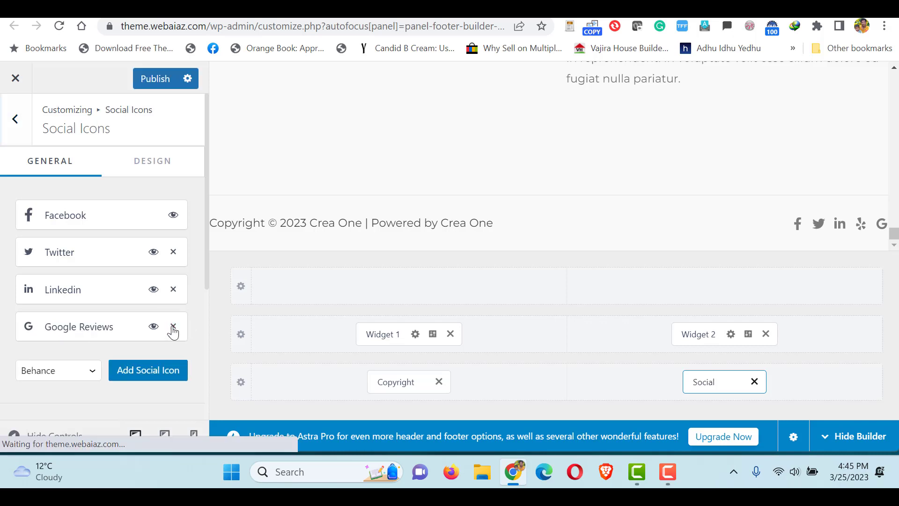
{"action": "left_click", "coordinate": [173, 327]}
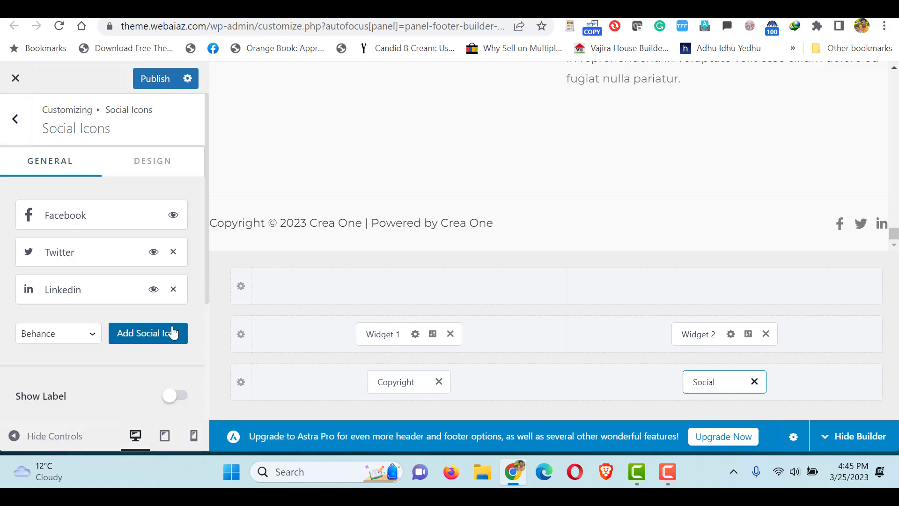
- Examine the Facebook icon's label and URL settings and the color design options of the social icons
{"action": "left_click", "coordinate": [64, 224]}
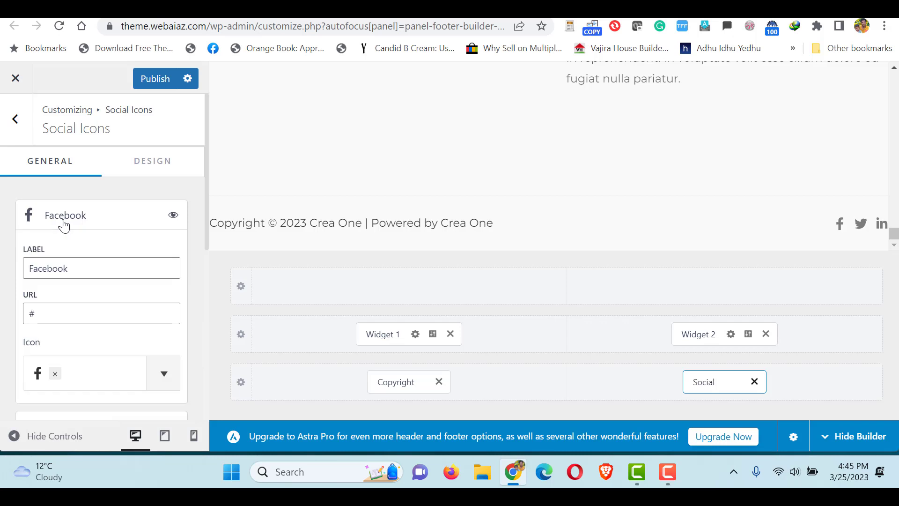
{"action": "left_click", "coordinate": [77, 316]}
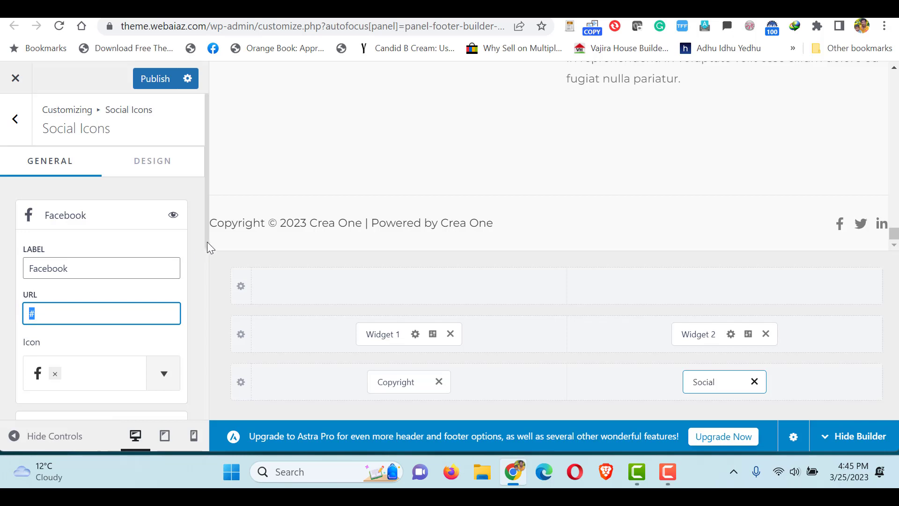
{"action": "scroll", "coordinate": [207, 242], "scroll_direction": "down", "scroll_amount": 3}
{"action": "scroll", "coordinate": [198, 293], "scroll_direction": "up", "scroll_amount": 3}
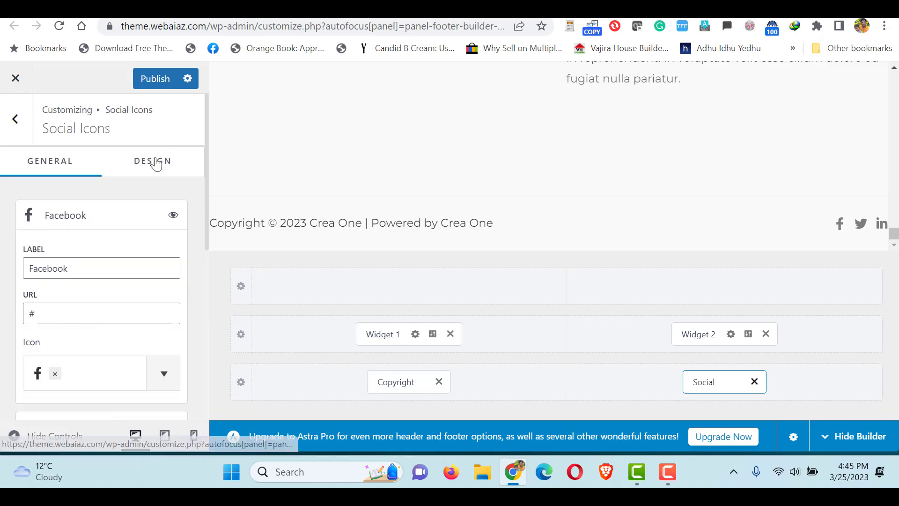
{"action": "left_click", "coordinate": [156, 162]}
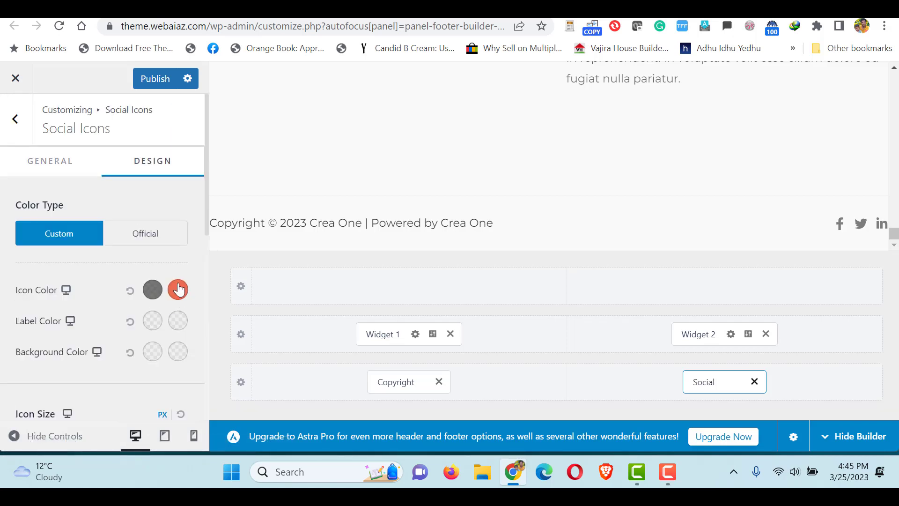
- Add a YouTube icon to the footer's social icons and open its label and URL settings
{"action": "left_click", "coordinate": [49, 161]}
{"action": "scroll", "coordinate": [196, 277], "scroll_direction": "down", "scroll_amount": 3}
{"action": "scroll", "coordinate": [196, 284], "scroll_direction": "down", "scroll_amount": 1}
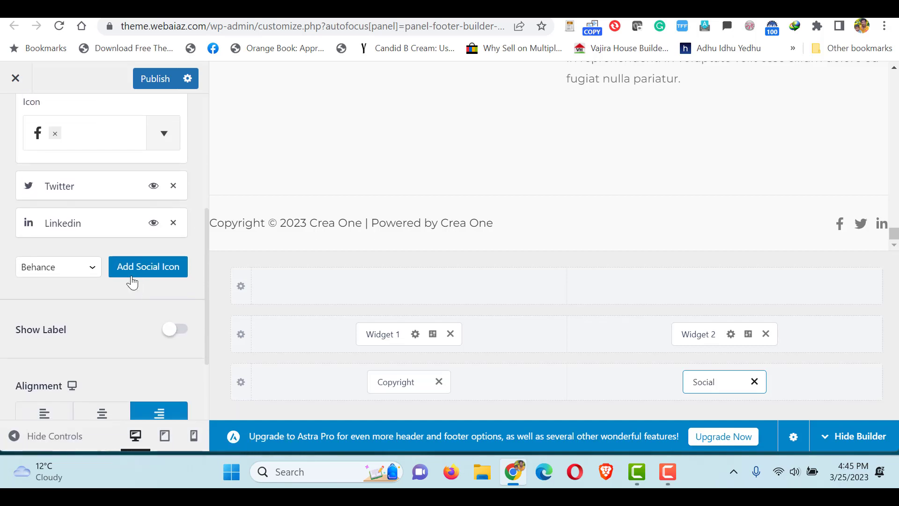
{"action": "left_click", "coordinate": [92, 268]}
{"action": "scroll", "coordinate": [89, 186], "scroll_direction": "down", "scroll_amount": 1}
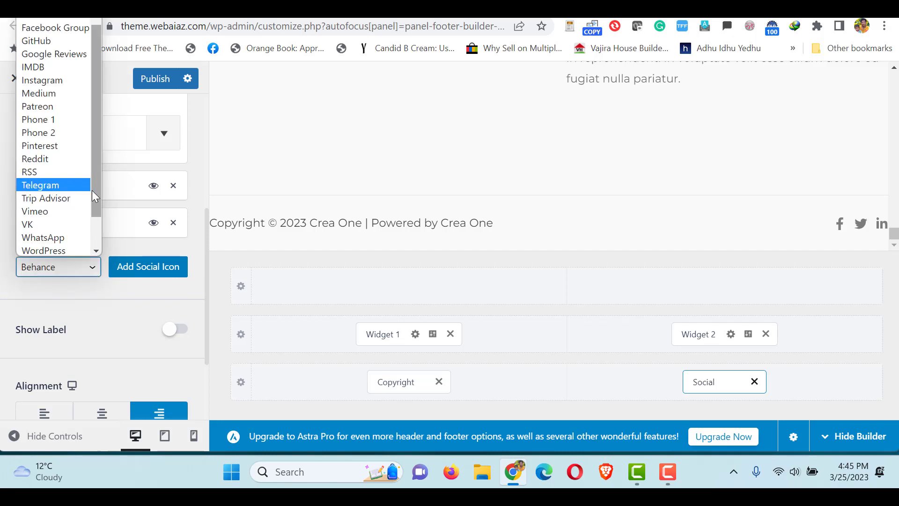
{"action": "scroll", "coordinate": [92, 190], "scroll_direction": "down", "scroll_amount": 1}
{"action": "left_click", "coordinate": [70, 250]}
{"action": "left_click", "coordinate": [144, 274]}
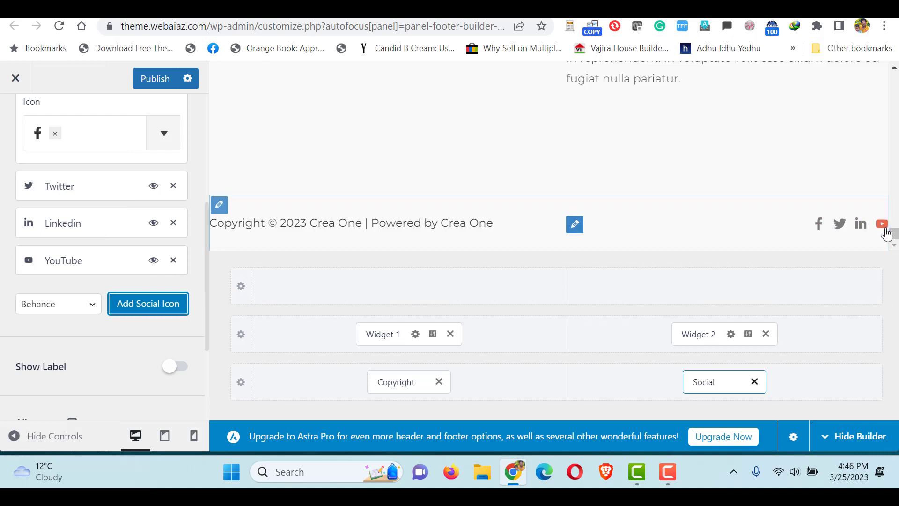
{"action": "left_click", "coordinate": [70, 263]}
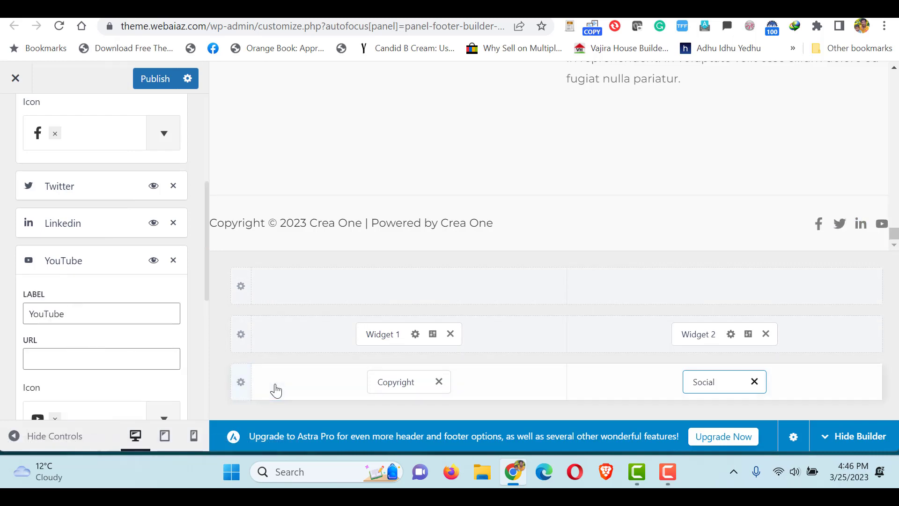
{"action": "left_click", "coordinate": [72, 360]}
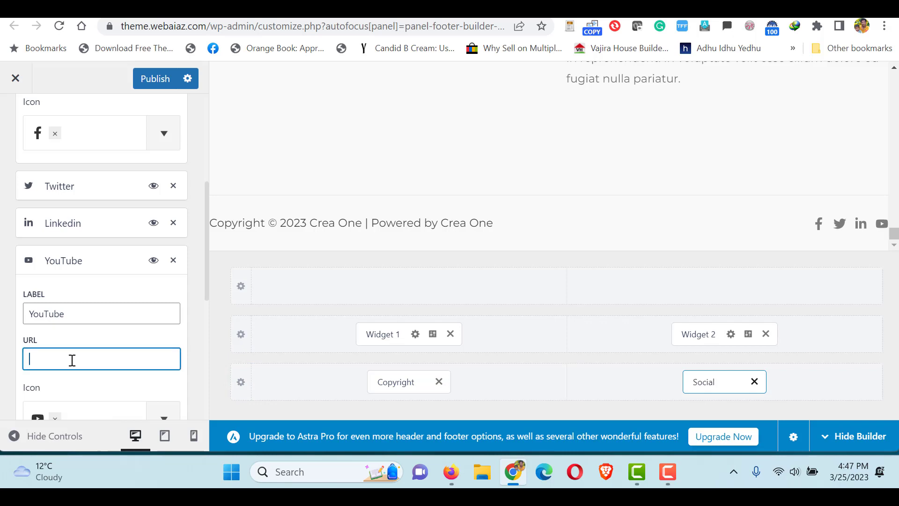
{"action": "type", "text": "https://www.youtube.com/@QuickWordpressWebsites"}
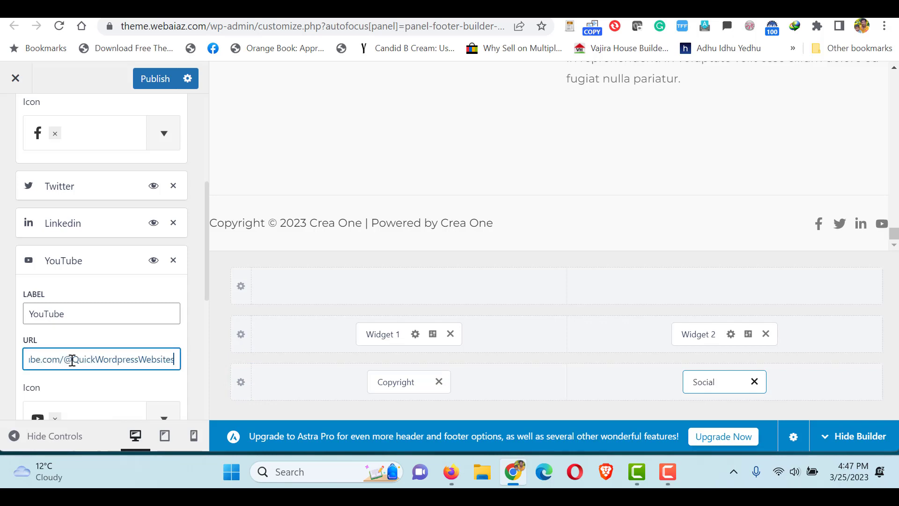
{"action": "left_click", "coordinate": [150, 88]}
{"action": "left_click", "coordinate": [15, 77]}
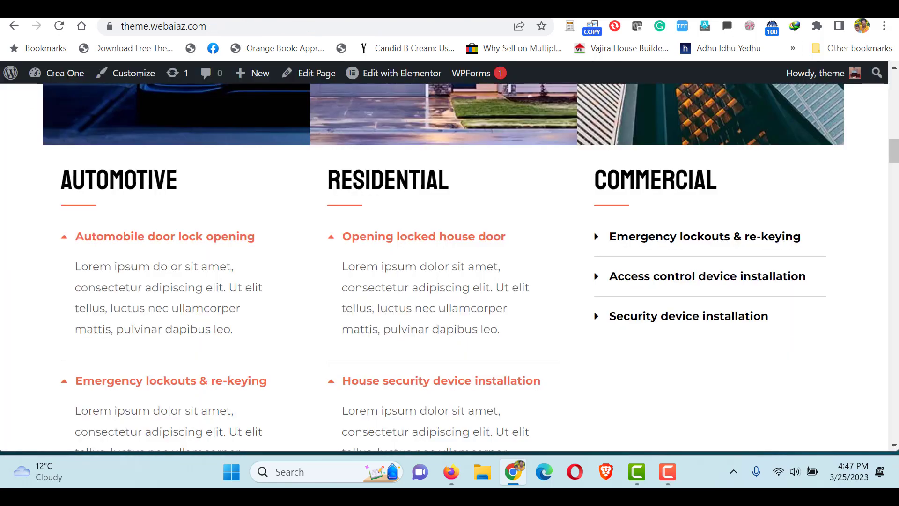
- Test the YouTube icon's link in the live site's footer and return to the home page
{"action": "key", "text": "End"}
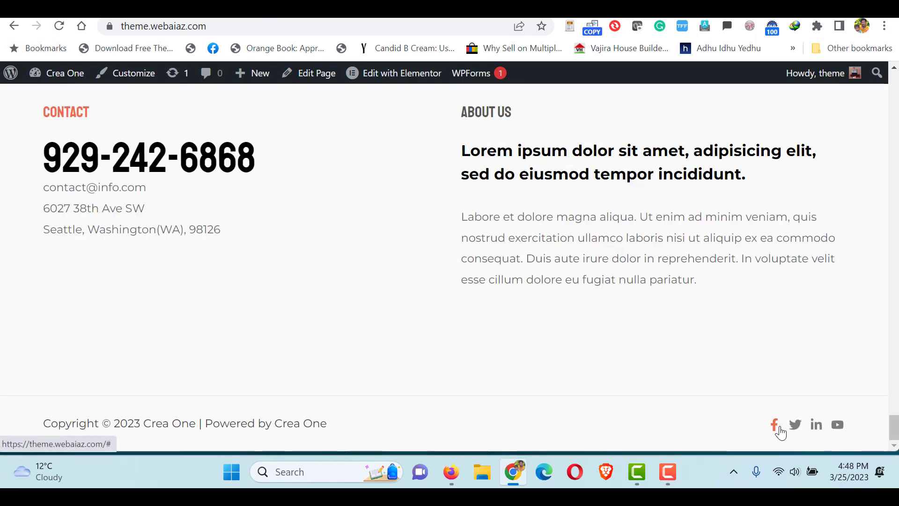
{"action": "left_click", "coordinate": [836, 427]}
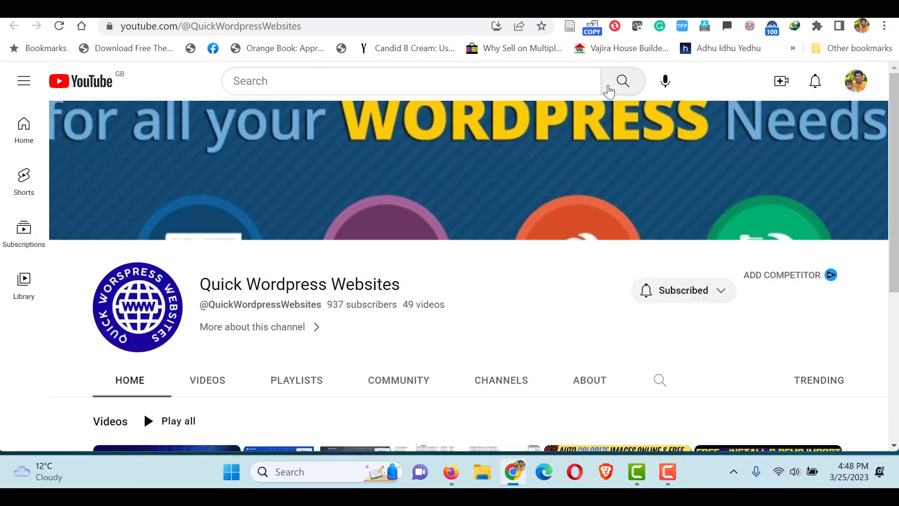
{"action": "key", "text": "ctrl+w"}
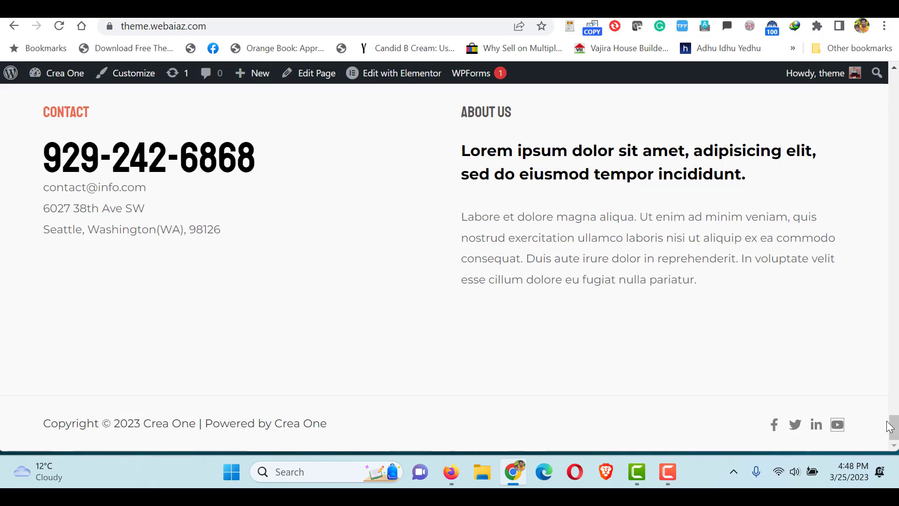
- Review the live home page from its header down through the locksmith service sections
{"action": "left_click_drag", "start_coordinate": [893, 426], "coordinate": [898, 60]}
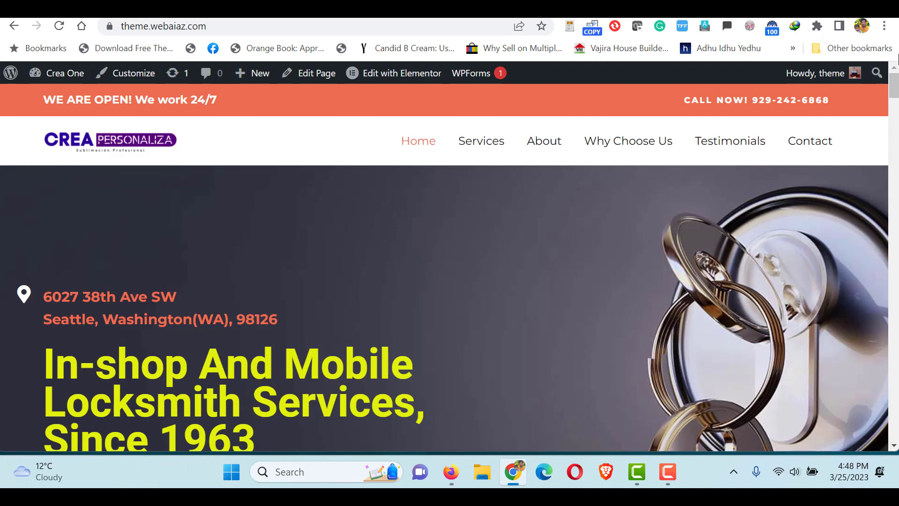
{"action": "left_click_drag", "start_coordinate": [898, 60], "coordinate": [898, 209]}
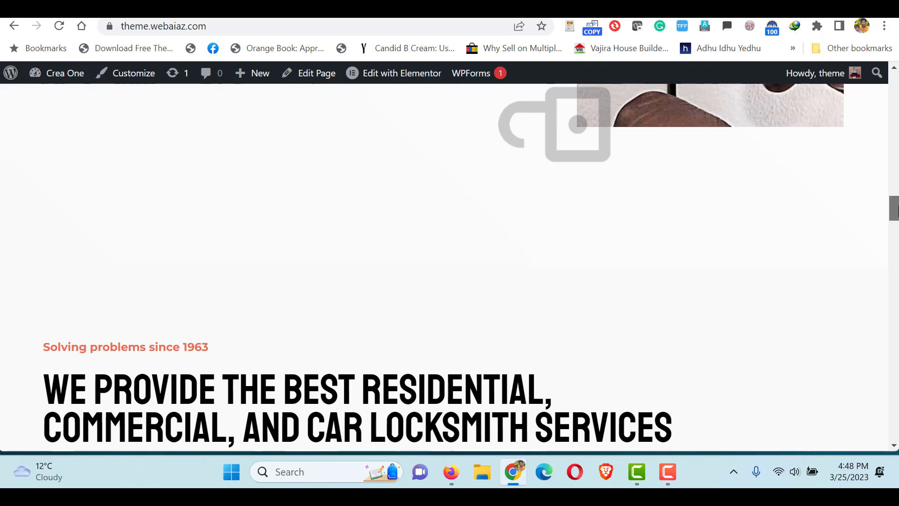
{"action": "left_click_drag", "start_coordinate": [898, 209], "coordinate": [897, 302]}
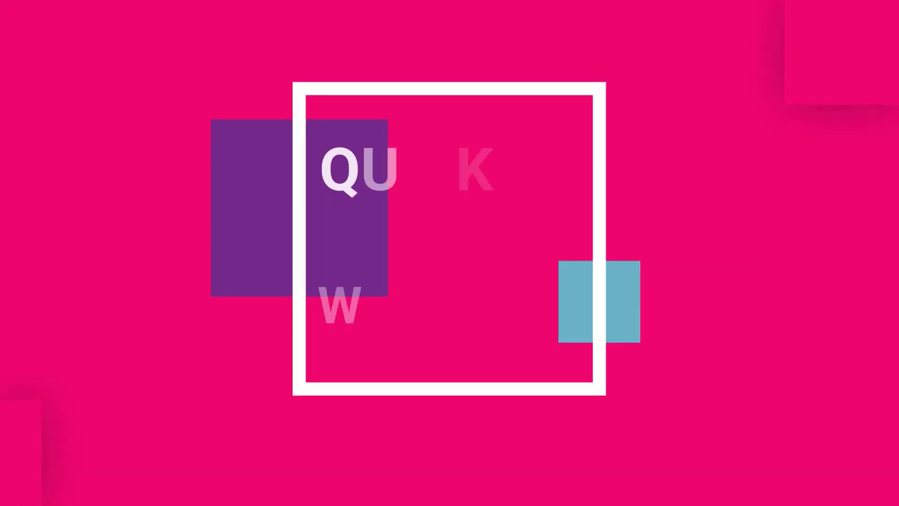